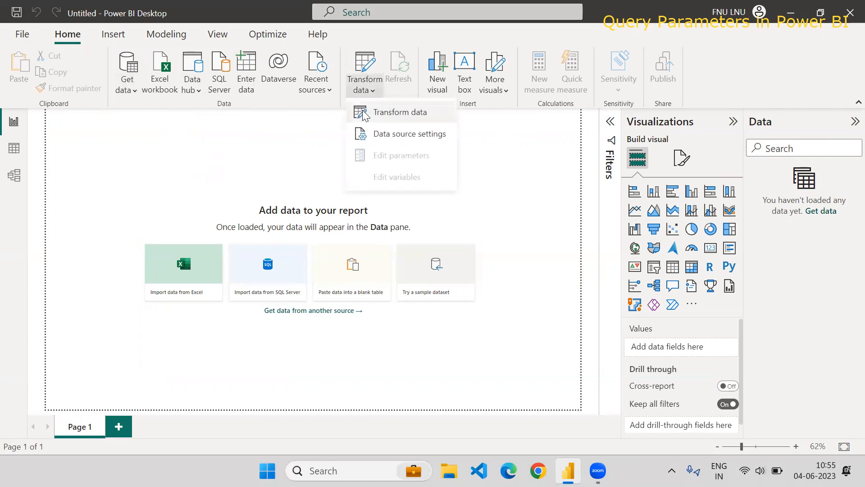
# Import Data.csv as a Text/CSV source and open it for transformation in Power Query.
pyautogui.click(129, 90)
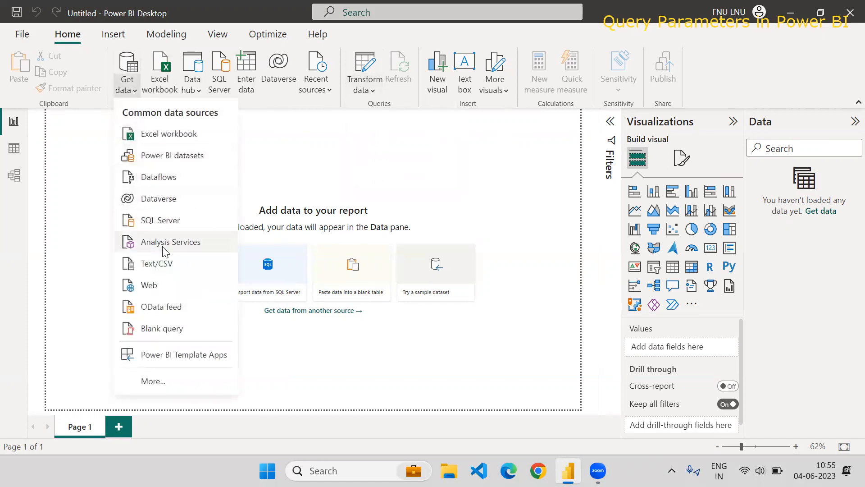
pyautogui.click(162, 265)
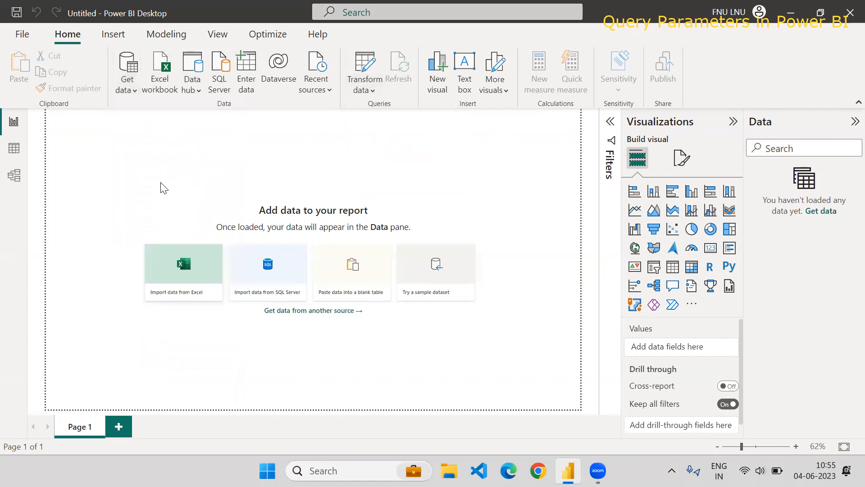
pyautogui.click(184, 248)
pyautogui.click(744, 432)
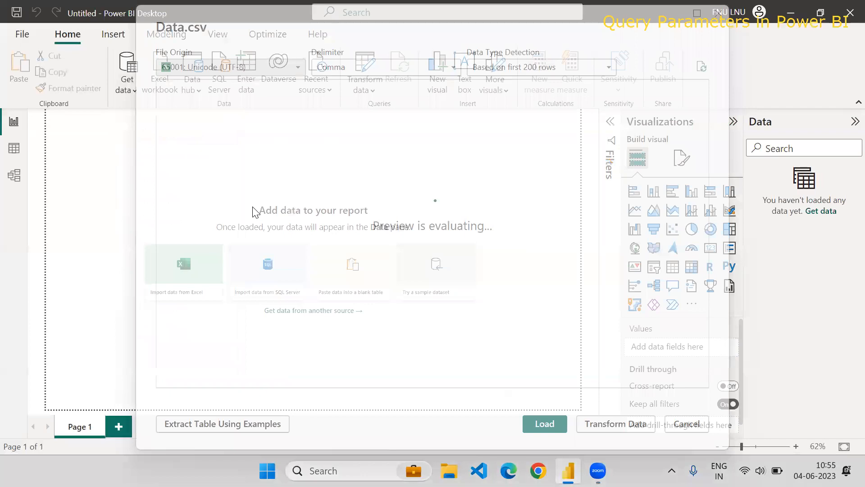
pyautogui.click(601, 428)
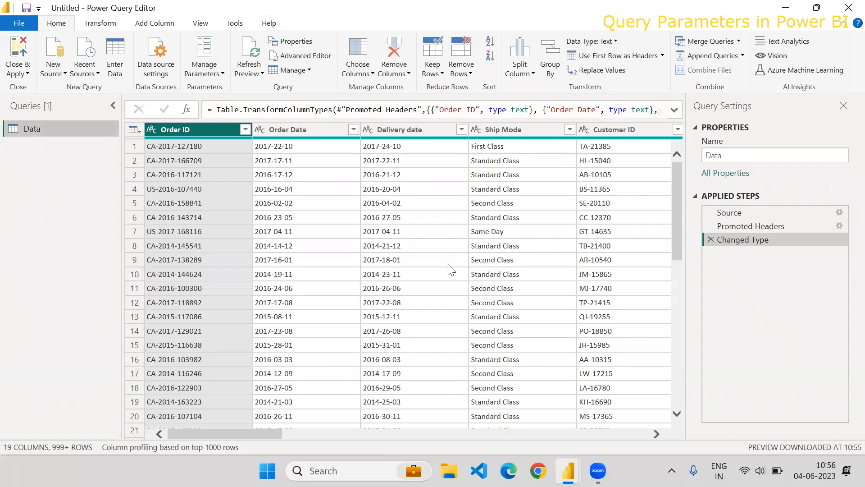
# Apply a text filter to the Region column that keeps only rows equal to East.
pyautogui.moveTo(215, 434); pyautogui.dragTo(362, 430)
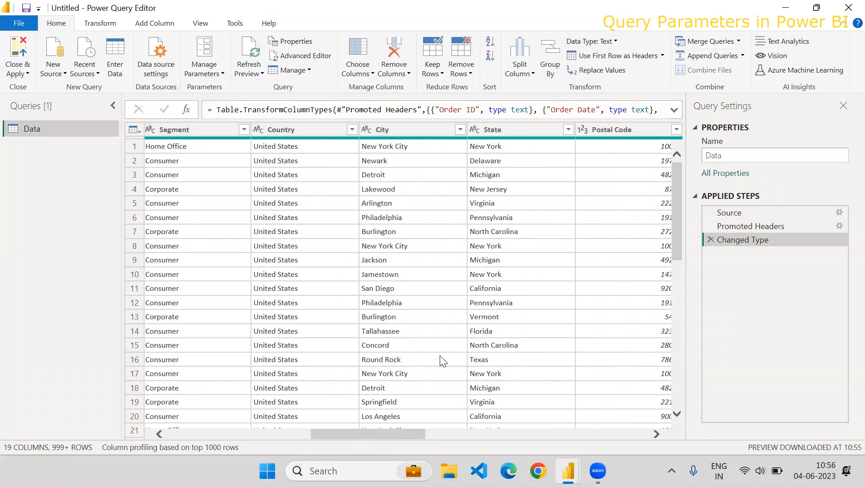
pyautogui.moveTo(397, 431); pyautogui.dragTo(469, 430)
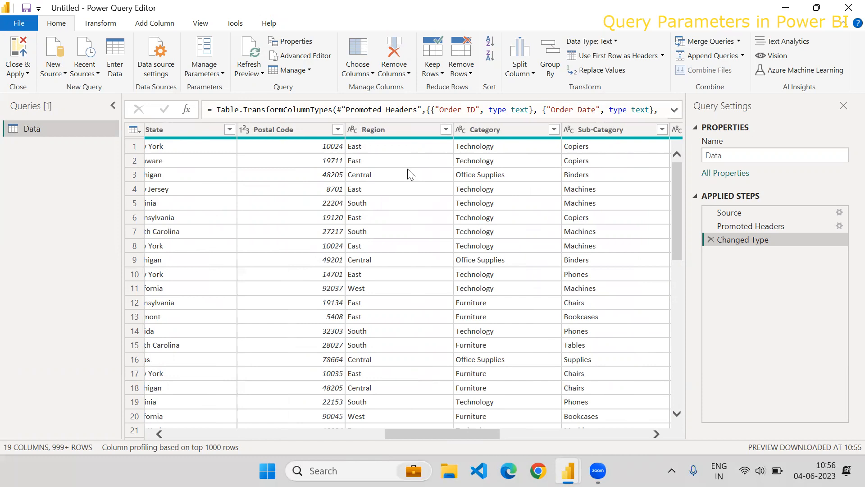
pyautogui.moveTo(464, 430); pyautogui.dragTo(433, 453)
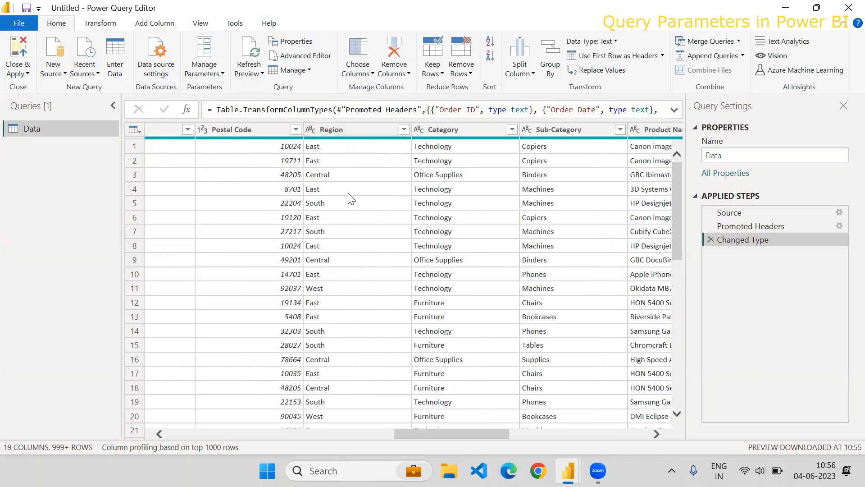
pyautogui.click(403, 131)
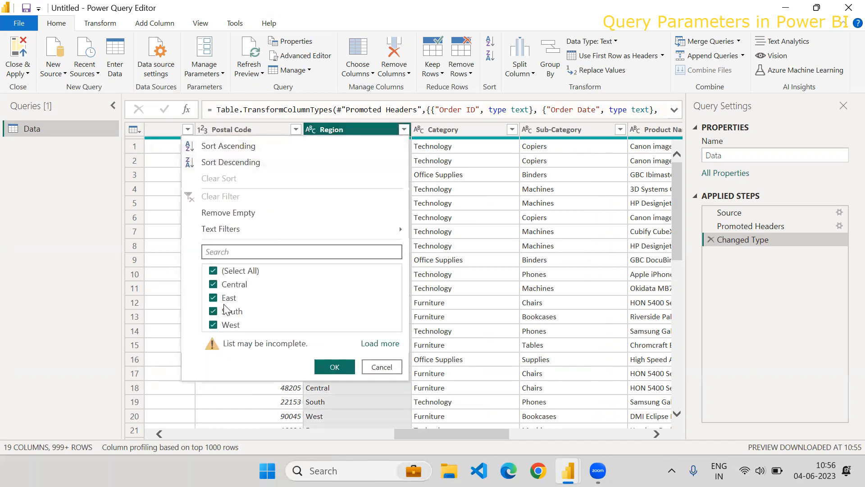
pyautogui.moveTo(222, 231)
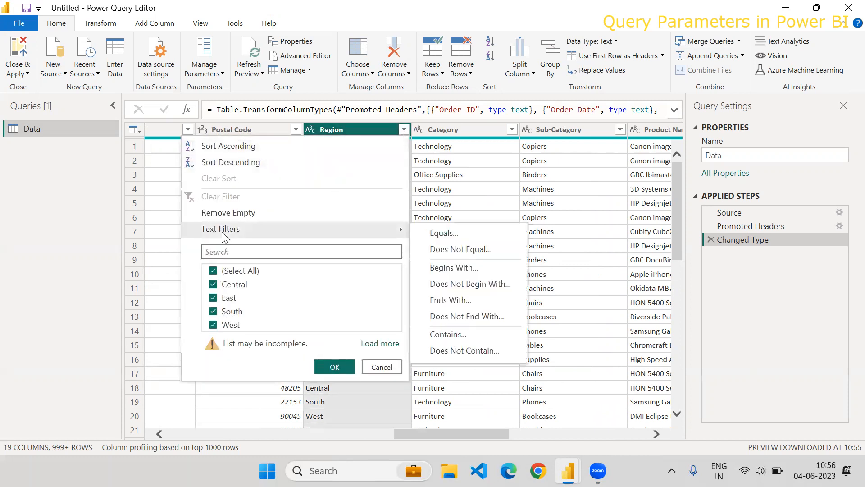
pyautogui.click(454, 232)
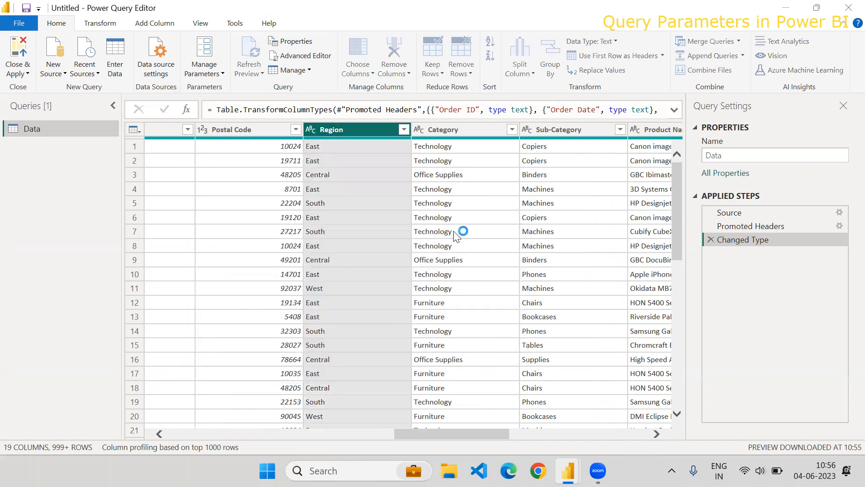
pyautogui.click(367, 227)
pyautogui.write('East')
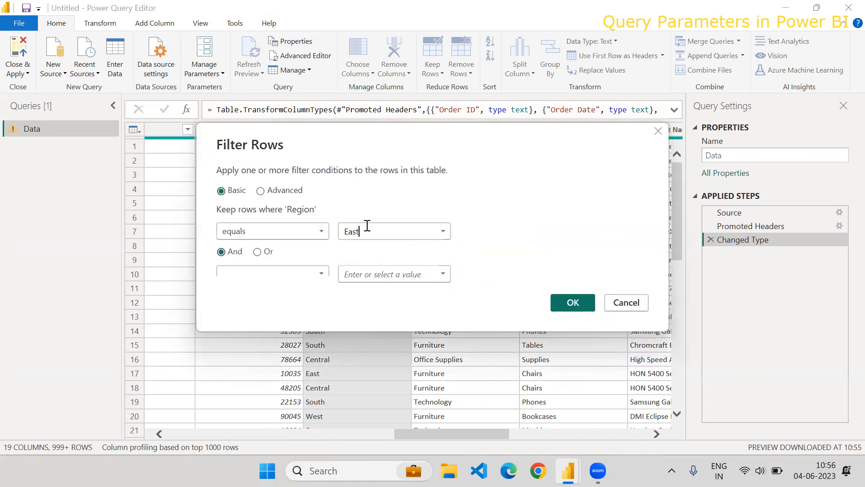
pyautogui.click(554, 307)
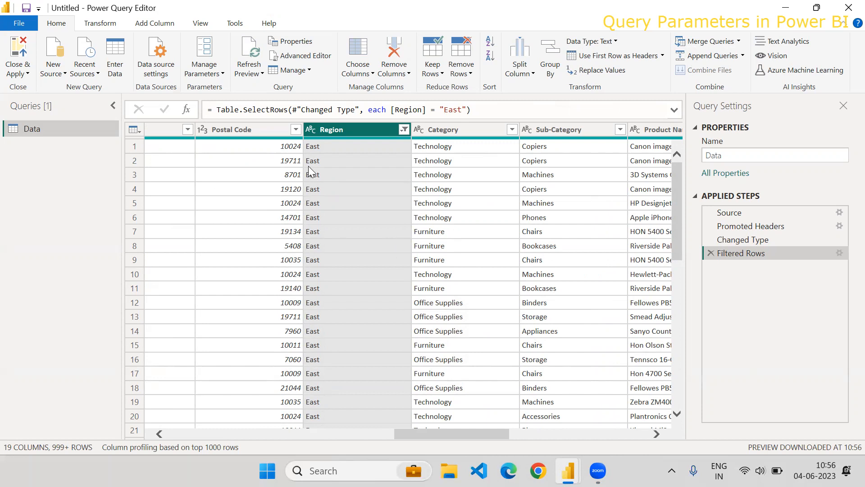
pyautogui.moveTo(438, 428); pyautogui.dragTo(84, 437)
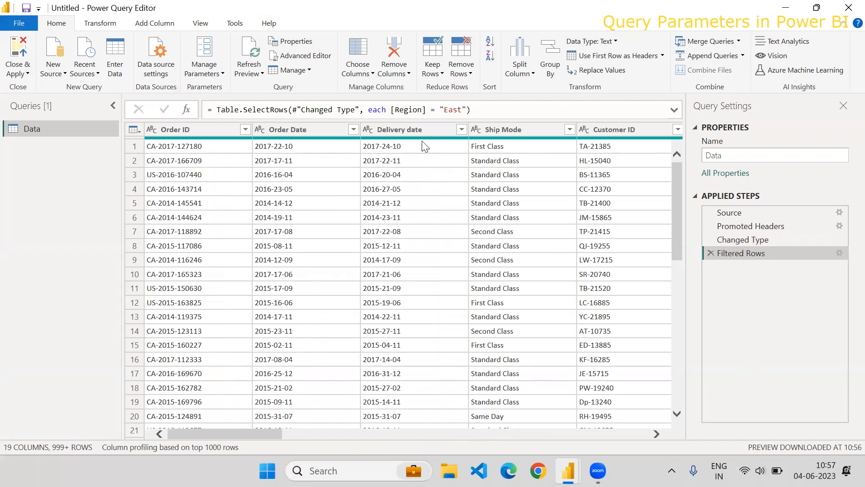
pyautogui.click(418, 130)
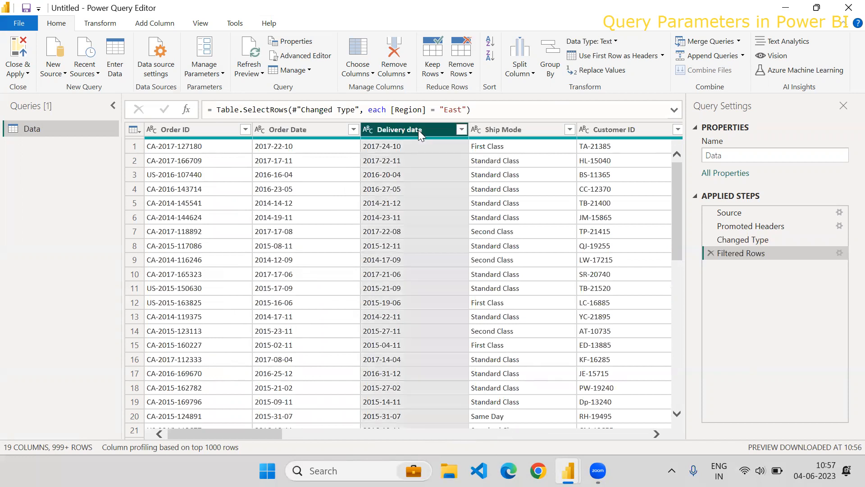
pyautogui.keyDown('ctrl'); pyautogui.click(605, 130); pyautogui.keyUp('ctrl')
pyautogui.moveTo(261, 430); pyautogui.dragTo(356, 436)
pyautogui.keyDown('ctrl'); pyautogui.click(276, 129); pyautogui.keyUp('ctrl')
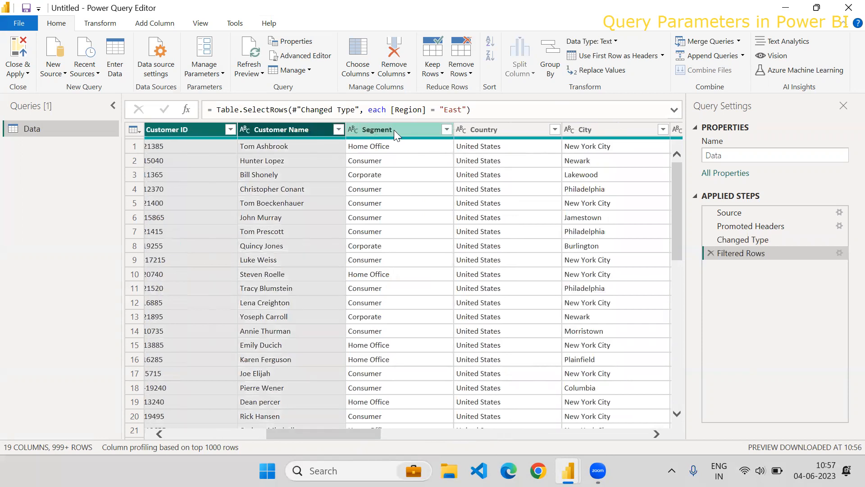
pyautogui.moveTo(350, 434); pyautogui.dragTo(372, 434)
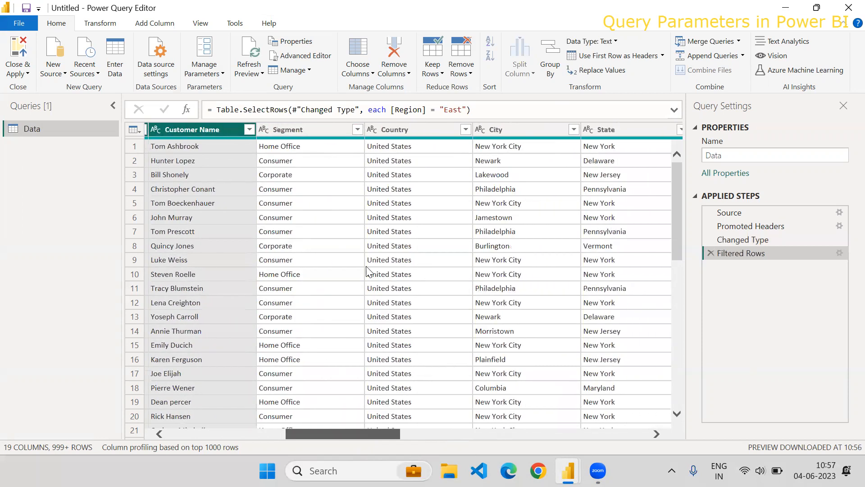
pyautogui.keyDown('ctrl'); pyautogui.click(390, 129); pyautogui.keyUp('ctrl')
pyautogui.keyDown('ctrl'); pyautogui.click(504, 130); pyautogui.keyUp('ctrl')
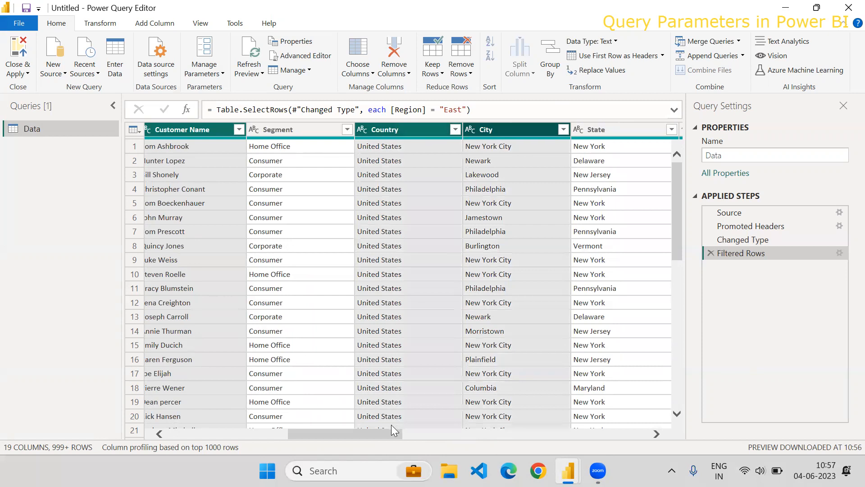
pyautogui.moveTo(368, 435); pyautogui.dragTo(459, 440)
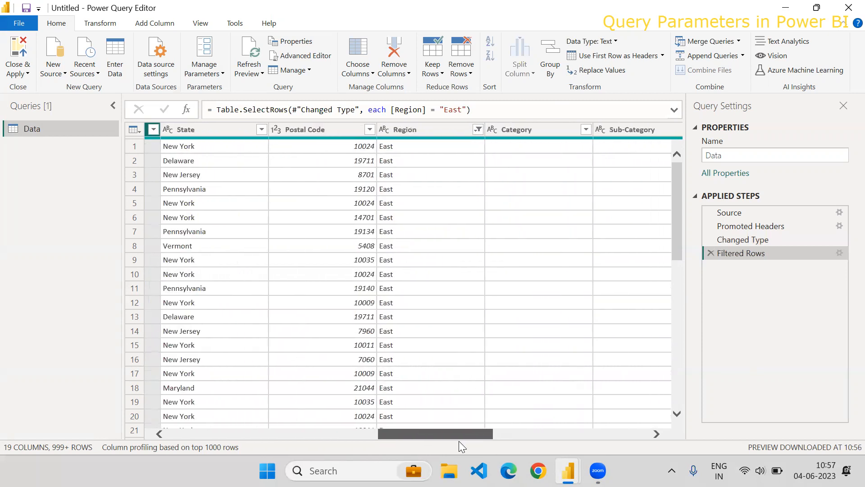
pyautogui.keyDown('ctrl'); pyautogui.click(338, 127); pyautogui.keyUp('ctrl')
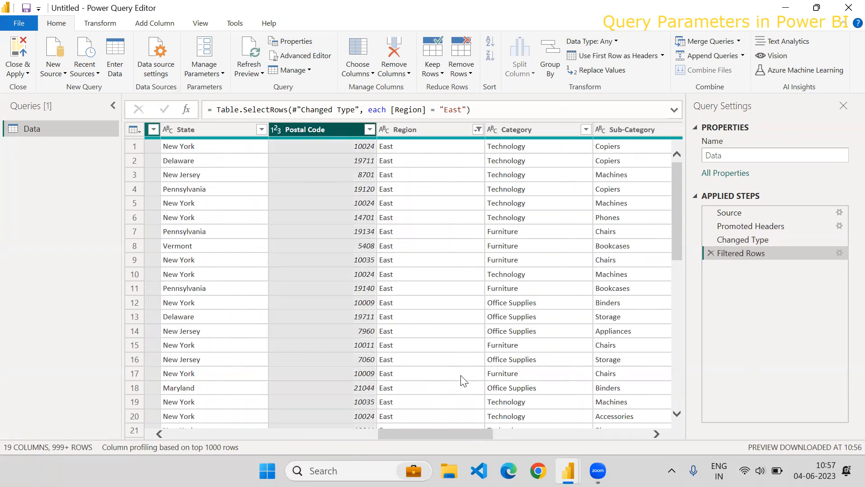
pyautogui.moveTo(437, 437); pyautogui.dragTo(492, 435)
pyautogui.keyDown('ctrl'); pyautogui.click(381, 131); pyautogui.keyUp('ctrl')
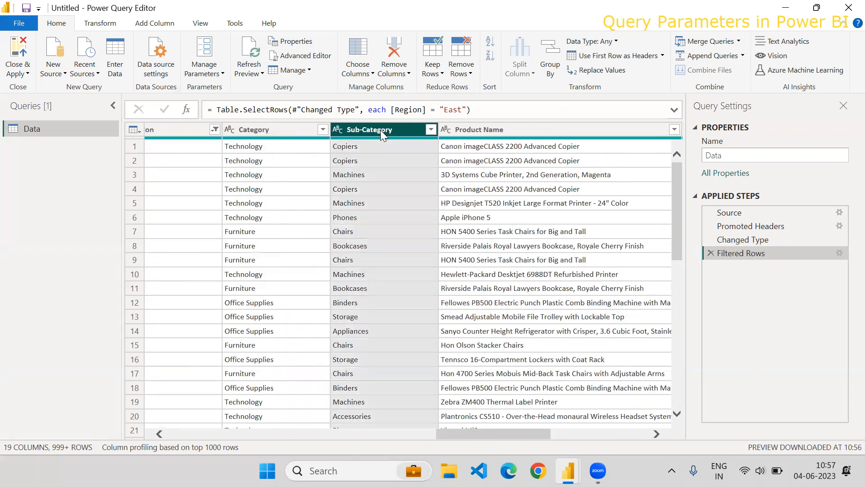
pyautogui.keyDown('ctrl'); pyautogui.click(468, 132); pyautogui.keyUp('ctrl')
pyautogui.moveTo(464, 434); pyautogui.dragTo(549, 441)
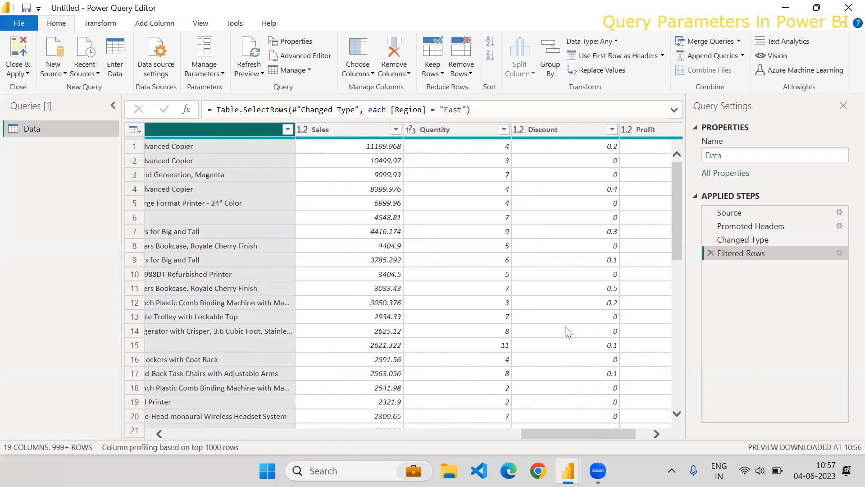
# Remove the Discount, Sub-Category, City, Country, Customer Name, Customer ID and Delivery date columns from the Data query.
pyautogui.click(586, 133)
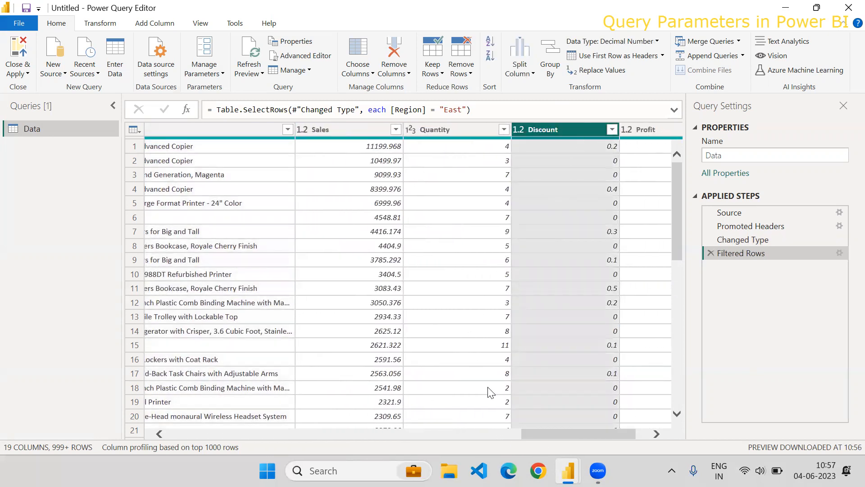
pyautogui.moveTo(533, 438); pyautogui.dragTo(330, 432)
pyautogui.click(311, 129)
pyautogui.click(540, 127)
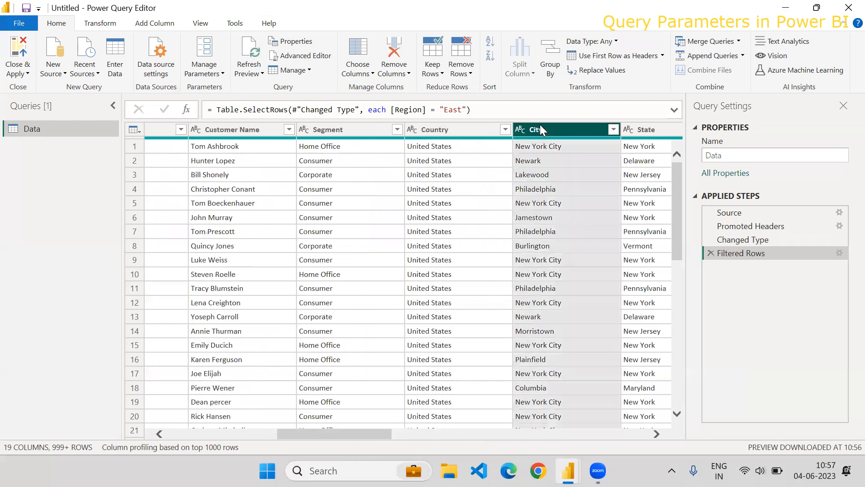
pyautogui.keyDown('ctrl'); pyautogui.click(449, 131); pyautogui.keyUp('ctrl')
pyautogui.keyDown('ctrl'); pyautogui.click(243, 128); pyautogui.keyUp('ctrl')
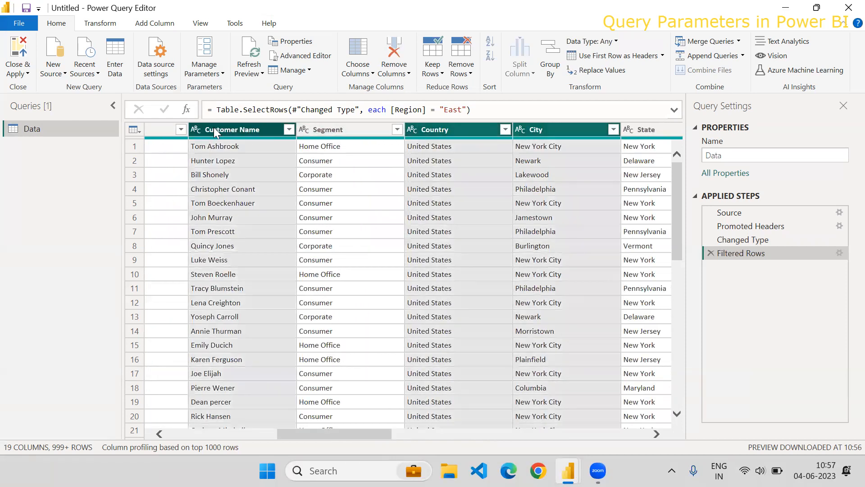
pyautogui.keyDown('ctrl'); pyautogui.click(156, 129); pyautogui.keyUp('ctrl')
pyautogui.moveTo(346, 432); pyautogui.dragTo(228, 431)
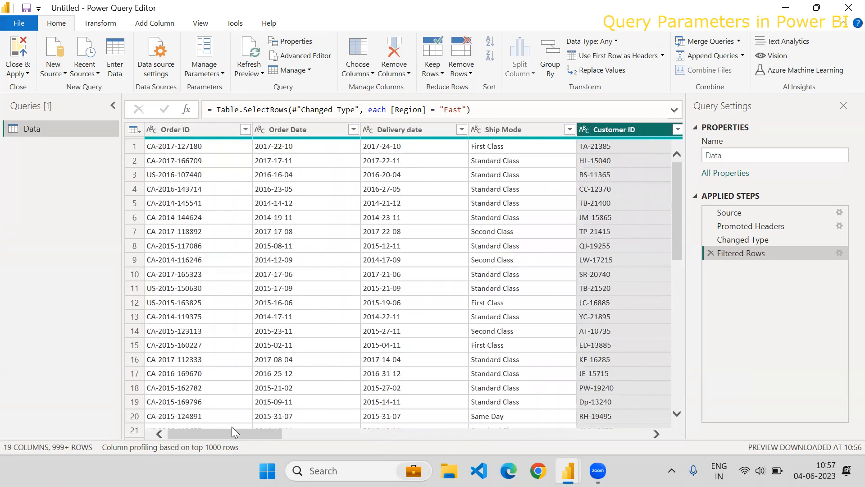
pyautogui.keyDown('ctrl'); pyautogui.click(403, 129); pyautogui.keyUp('ctrl')
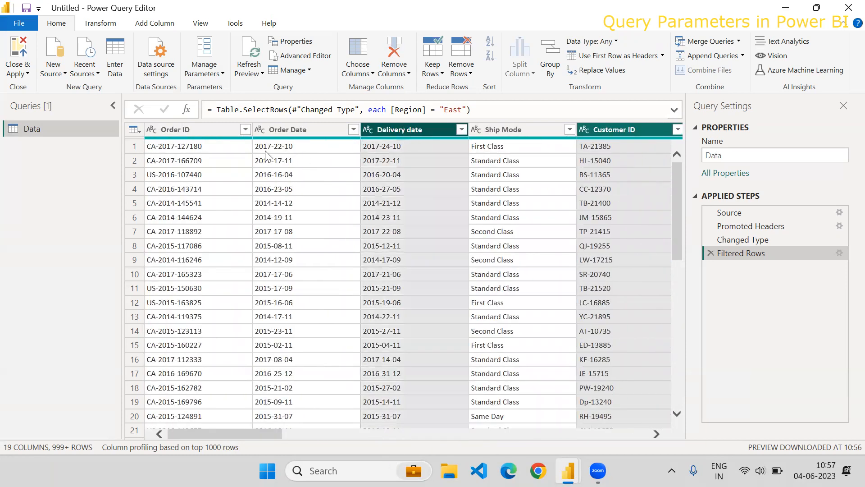
pyautogui.click(393, 75)
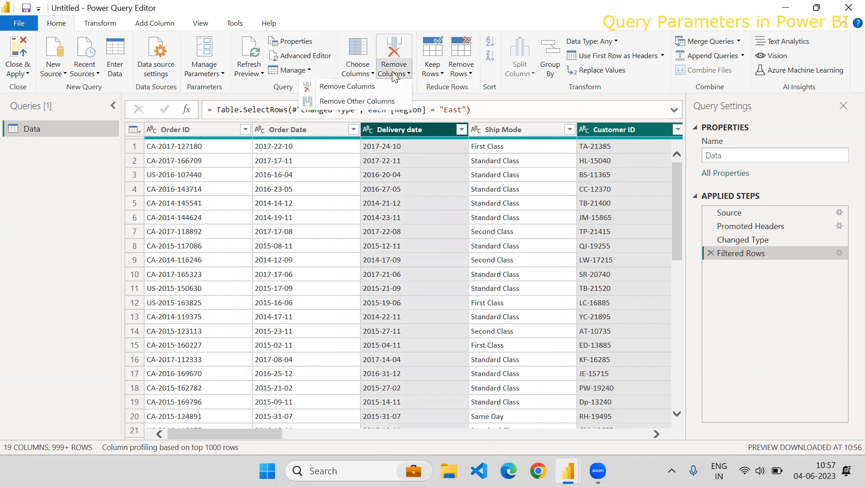
pyautogui.click(347, 86)
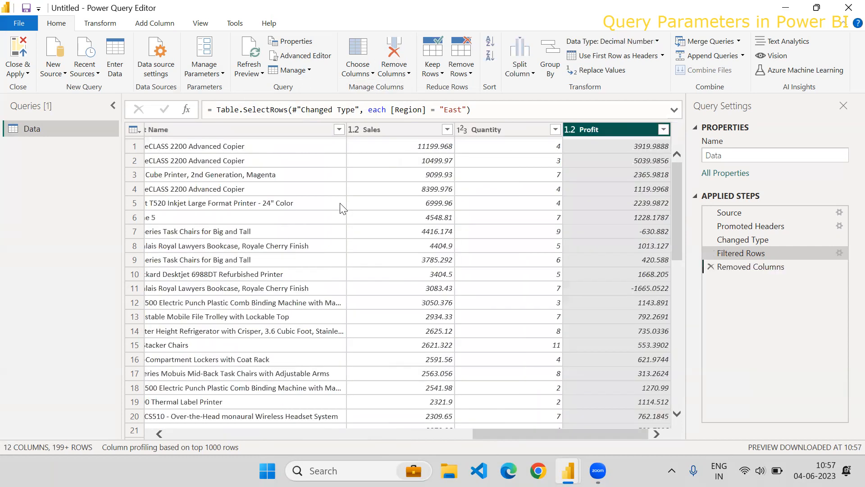
# Change the Region condition in the Filtered Rows step to equal South, and return to the Removed Columns step.
pyautogui.moveTo(514, 433); pyautogui.dragTo(107, 451)
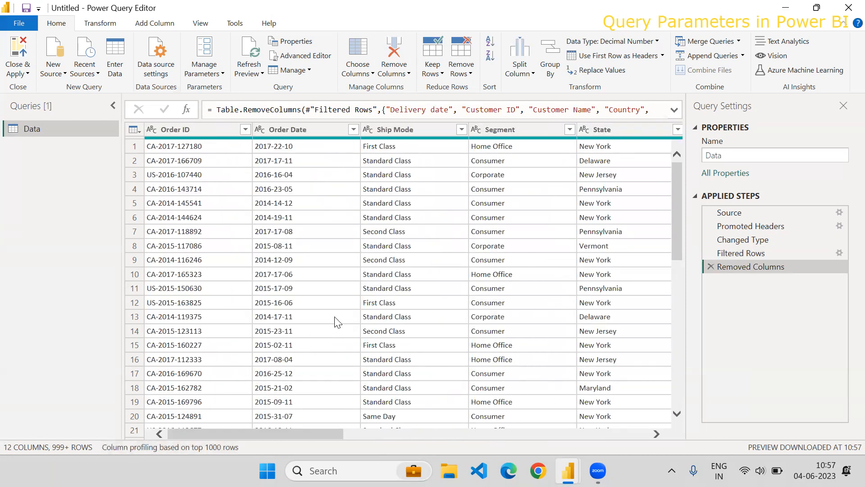
pyautogui.moveTo(284, 431); pyautogui.dragTo(429, 444)
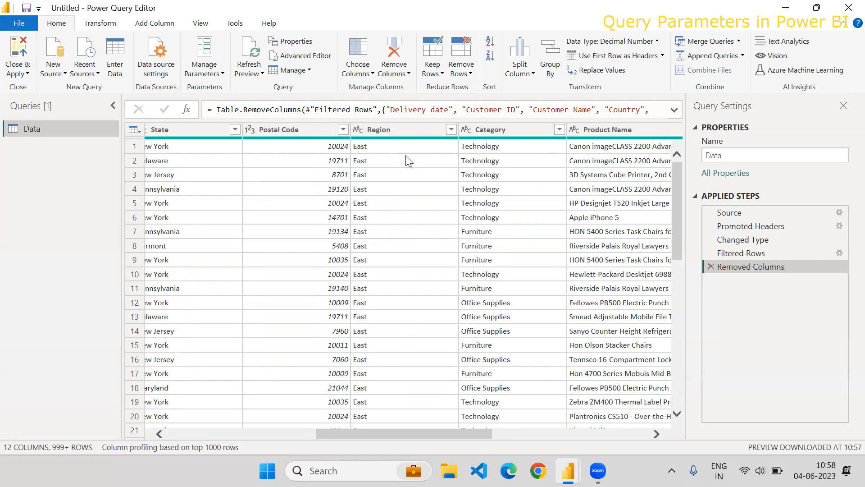
pyautogui.click(762, 252)
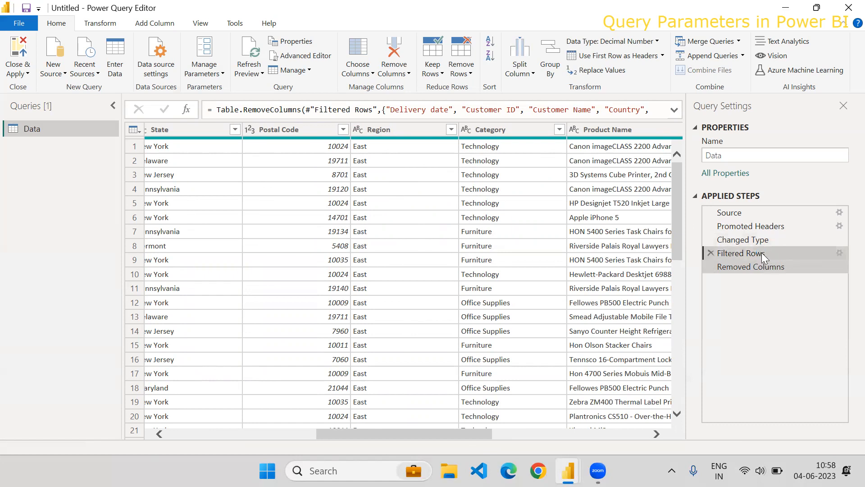
pyautogui.click(839, 253)
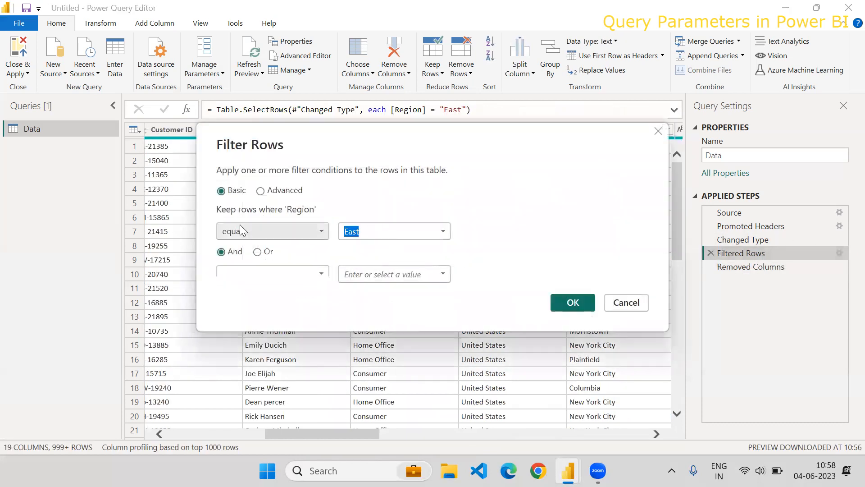
pyautogui.write('E')
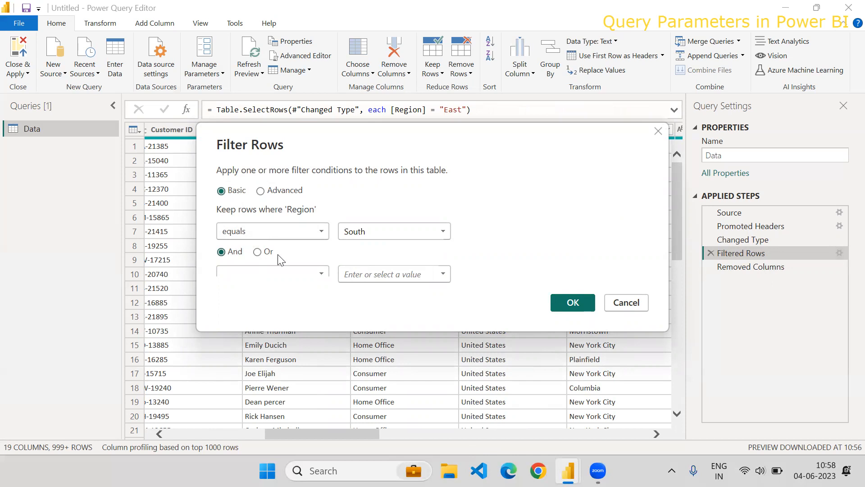
pyautogui.click(558, 303)
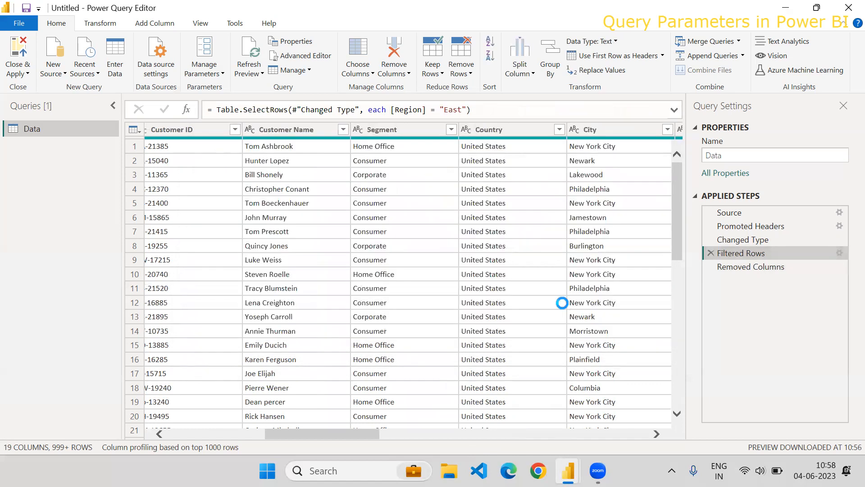
pyautogui.click(729, 269)
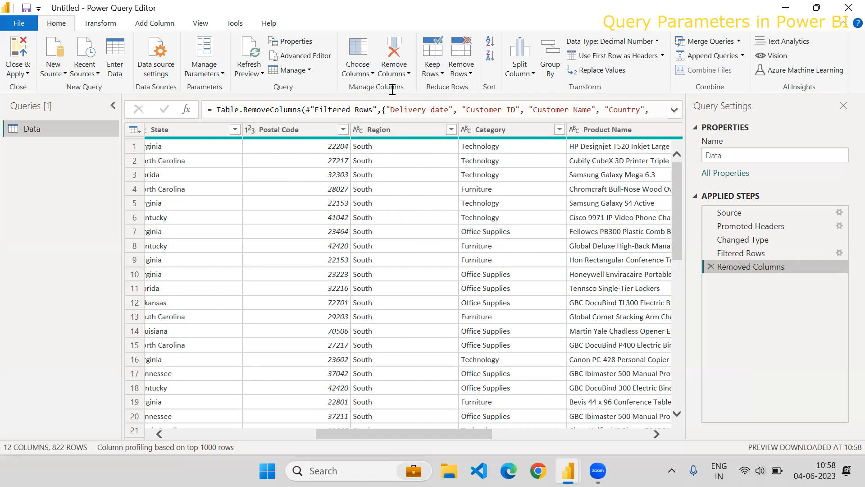
pyautogui.click(784, 8)
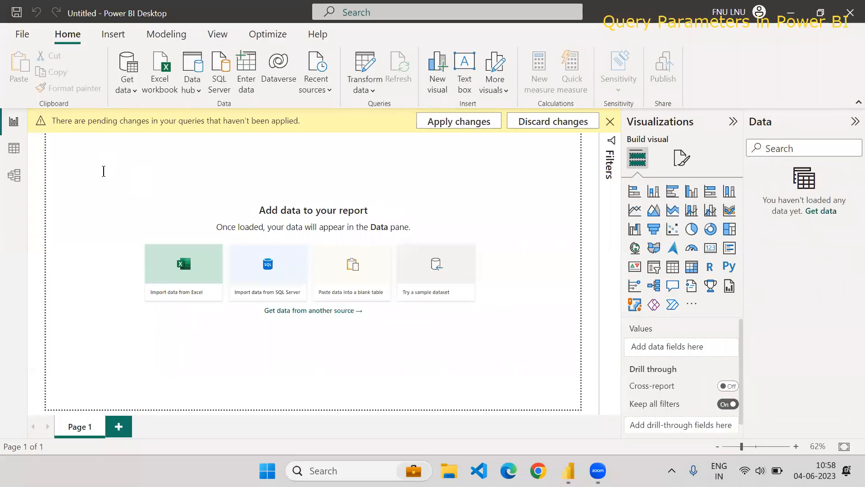
pyautogui.click(104, 171)
pyautogui.write('Paraa')
pyautogui.press('BackSpace')
pyautogui.write('meter =')
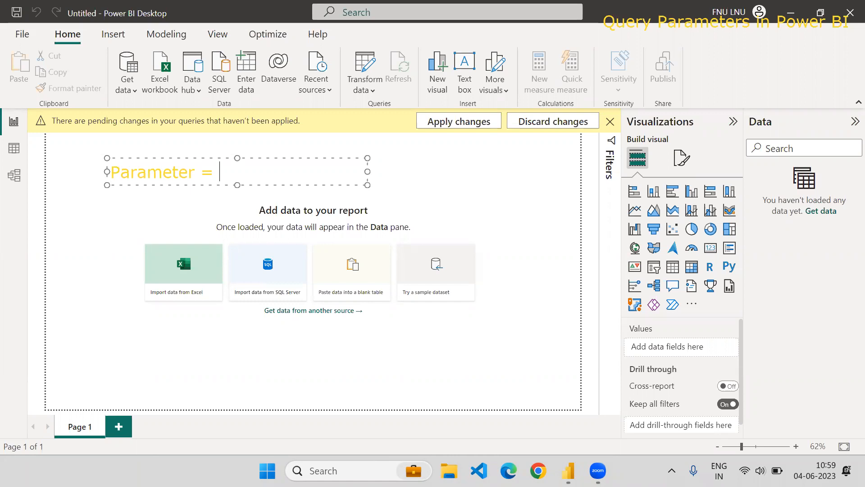
pyautogui.write('Variable')
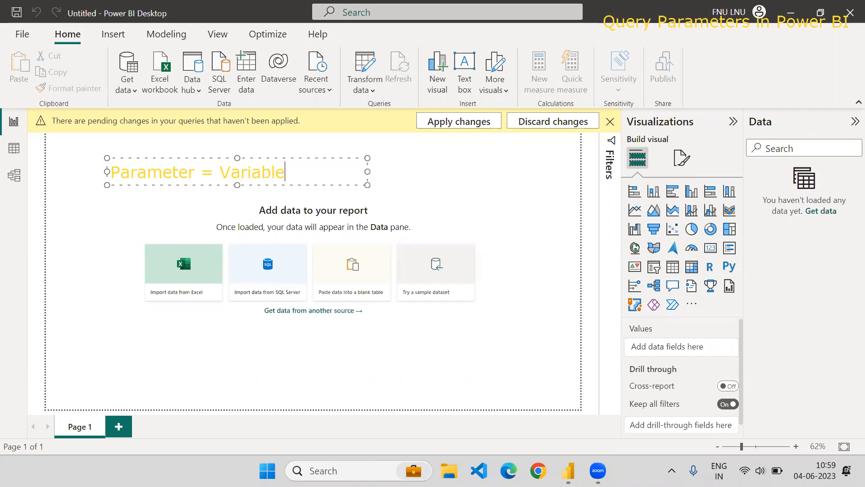
pyautogui.write(' (Store the value )')
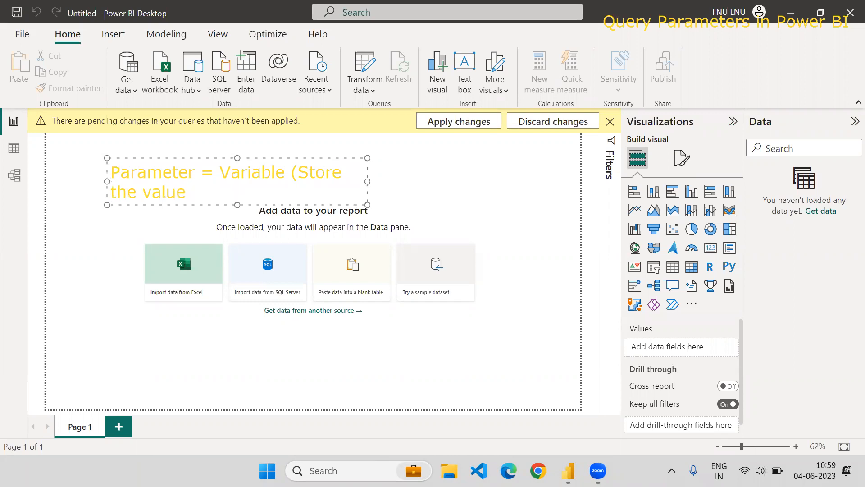
pyautogui.press('Left')
pyautogui.press('BackSpace')
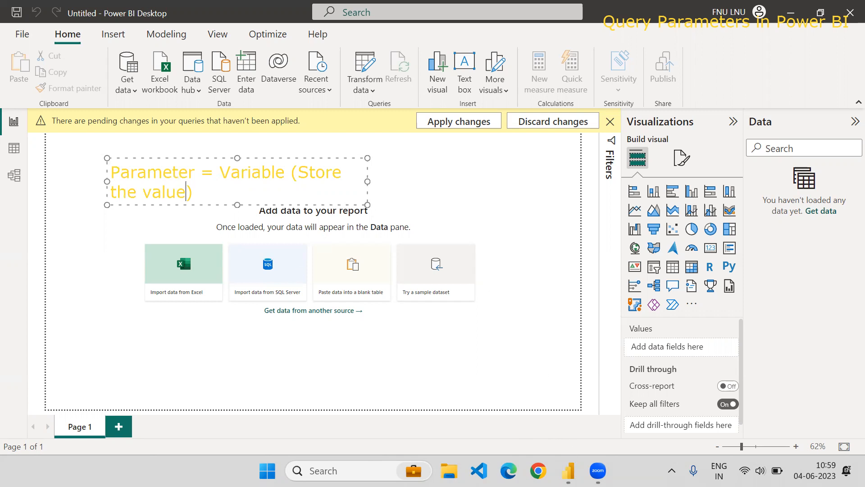
pyautogui.click(265, 150)
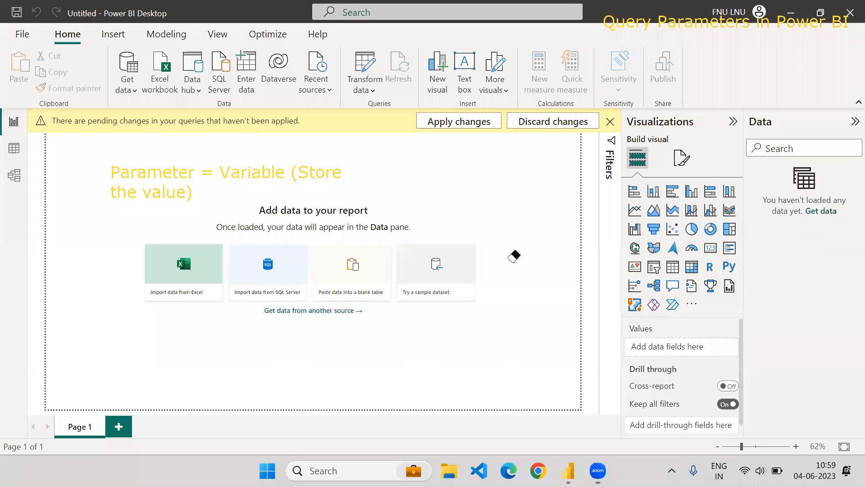
pyautogui.click(204, 172)
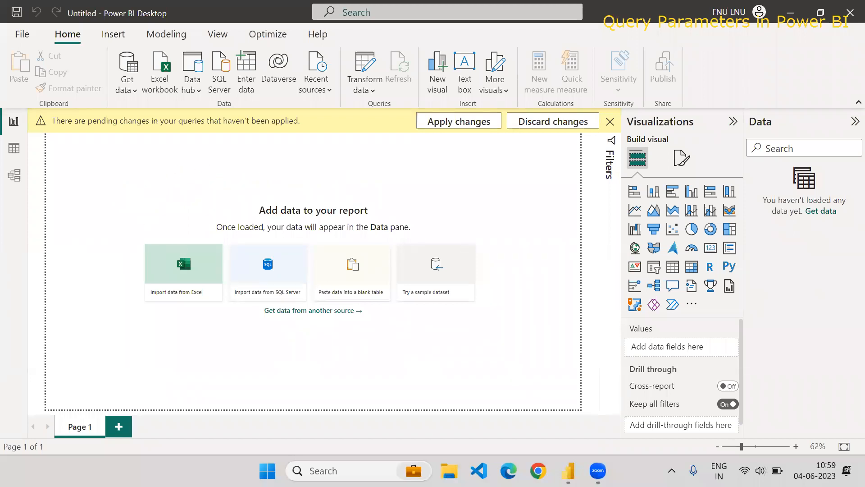
pyautogui.moveTo(568, 470)
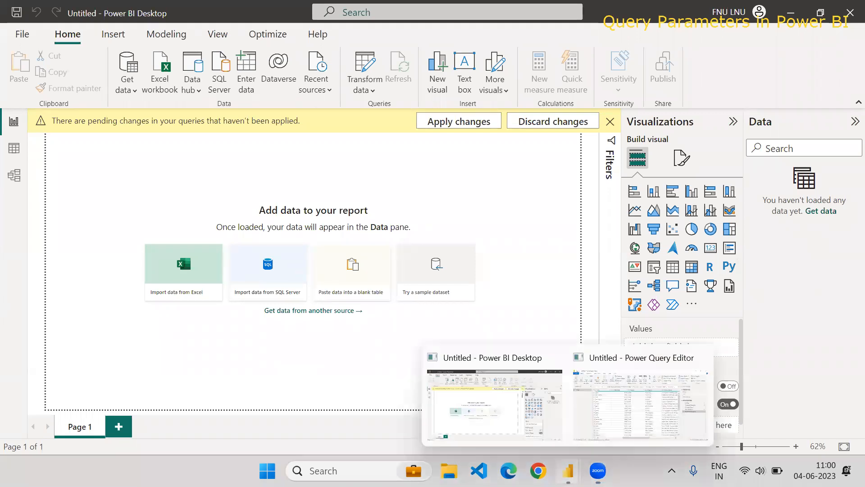
pyautogui.click(657, 404)
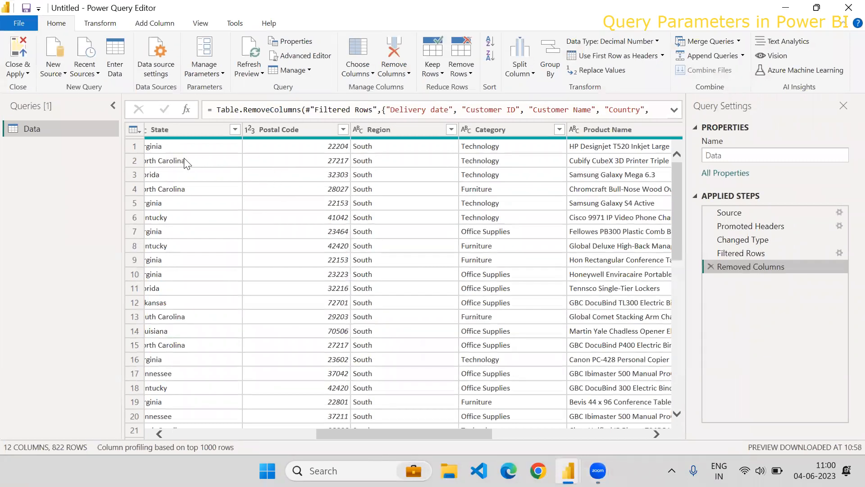
pyautogui.doubleClick(56, 129)
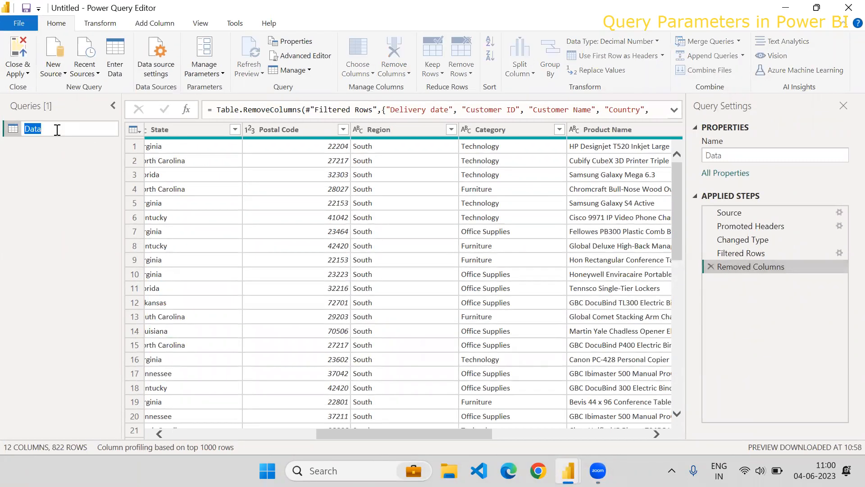
pyautogui.click(56, 175)
pyautogui.rightClick(67, 128)
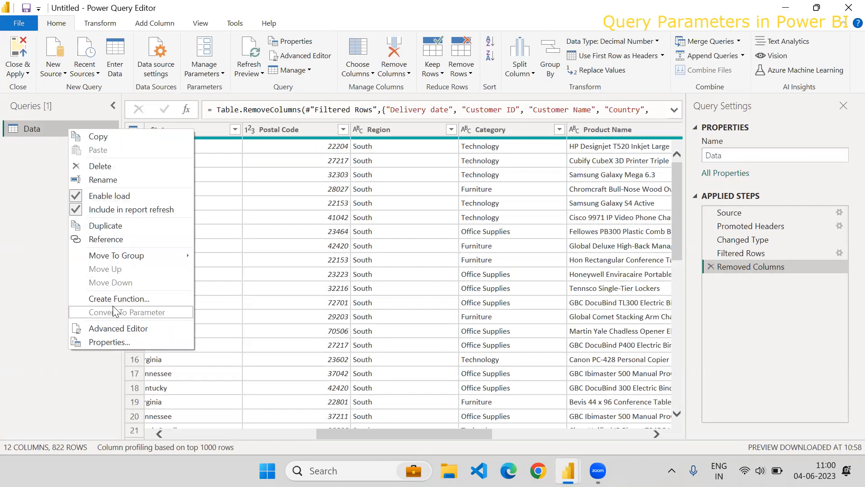
pyautogui.click(36, 278)
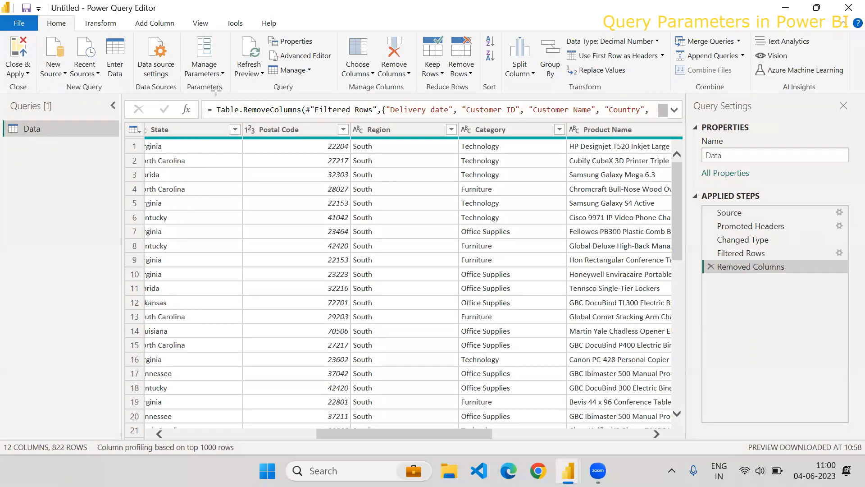
pyautogui.moveTo(181, 32)
pyautogui.mouseDown()
pyautogui.moveTo(239, 105)
pyautogui.moveTo(230, 93)
pyautogui.mouseUp()
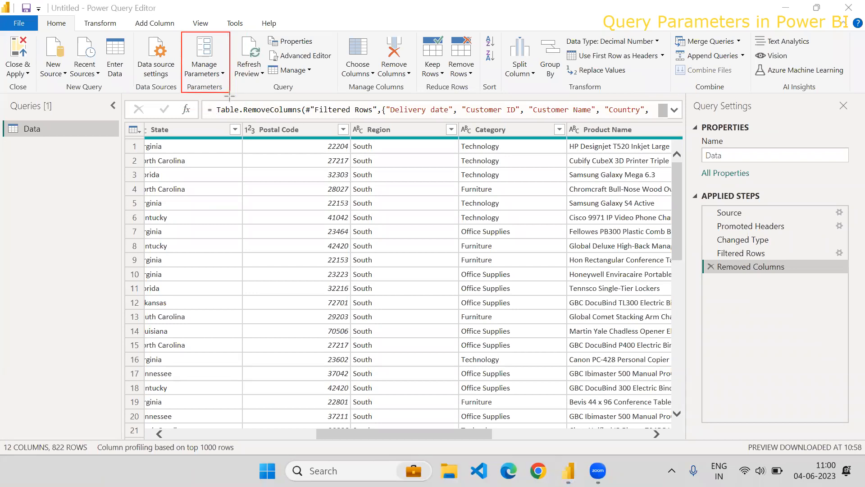
pyautogui.click(215, 93)
# Start a new query parameter named Region with the description "Filter Region Data".
pyautogui.click(216, 71)
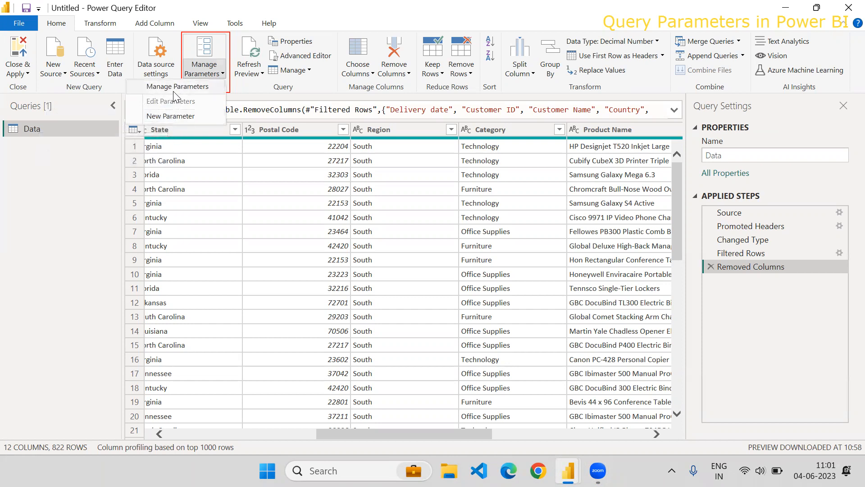
pyautogui.click(184, 118)
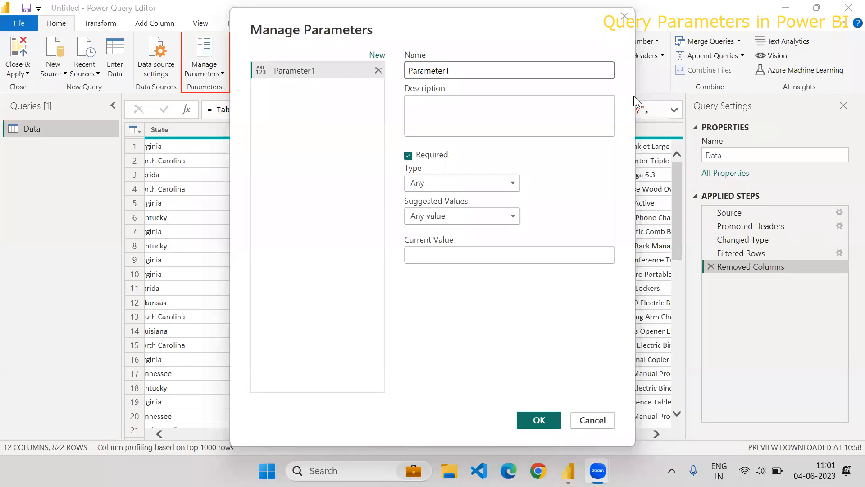
pyautogui.moveTo(464, 68); pyautogui.dragTo(339, 79)
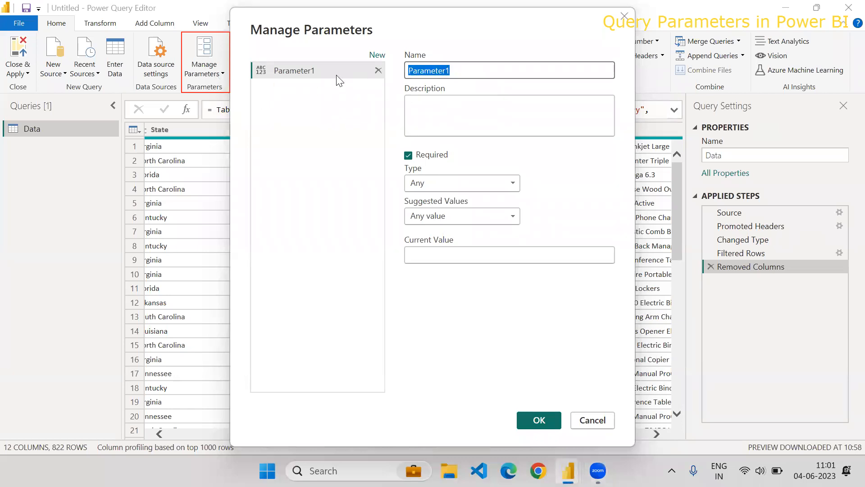
pyautogui.press('BackSpace')
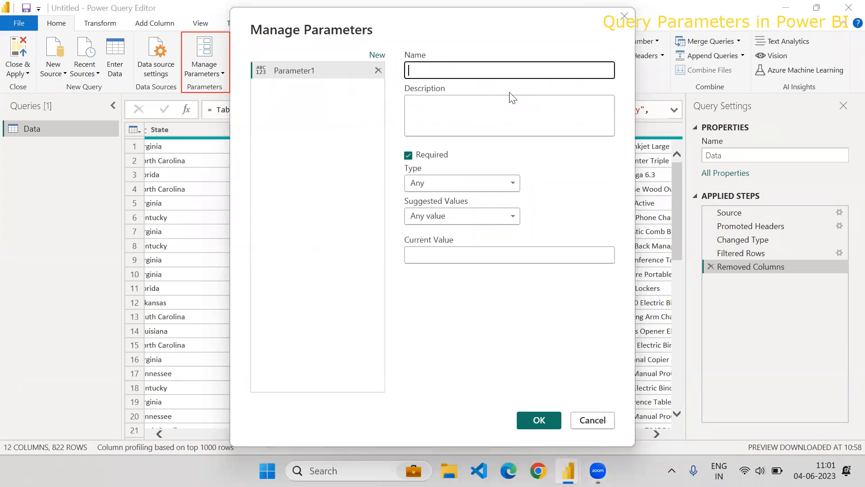
pyautogui.write('Region')
pyautogui.click(503, 109)
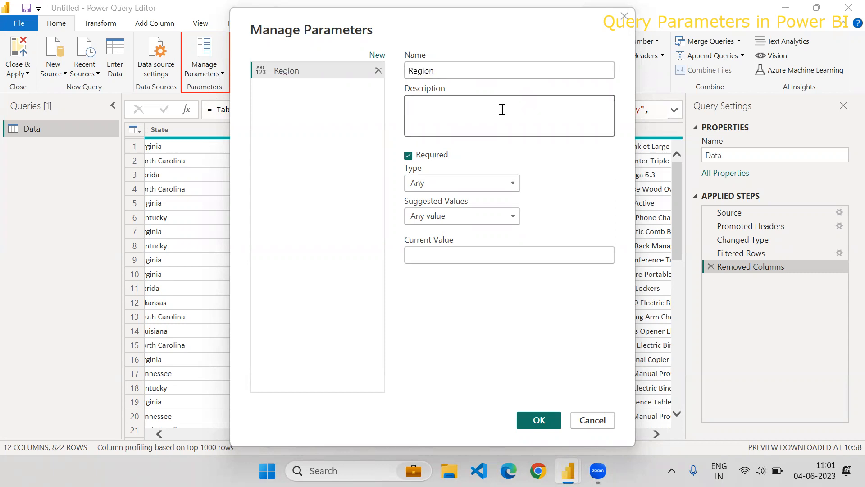
pyautogui.write('Fi')
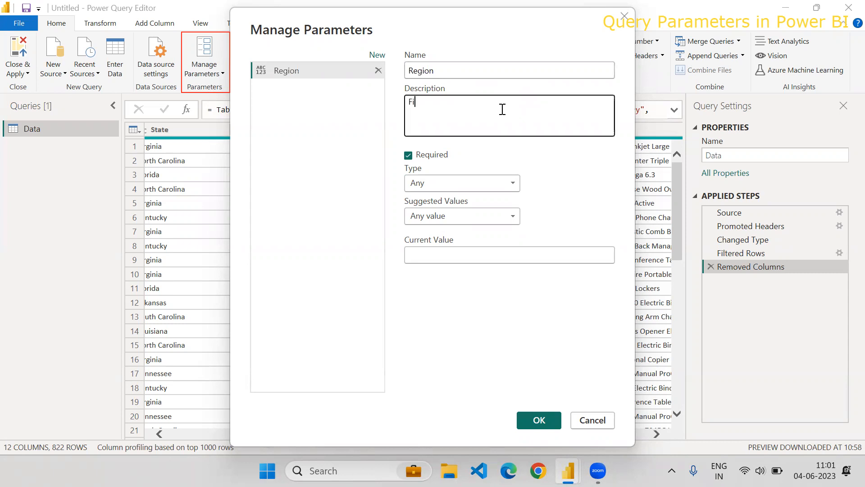
pyautogui.write('lter Region Data')
pyautogui.click(532, 152)
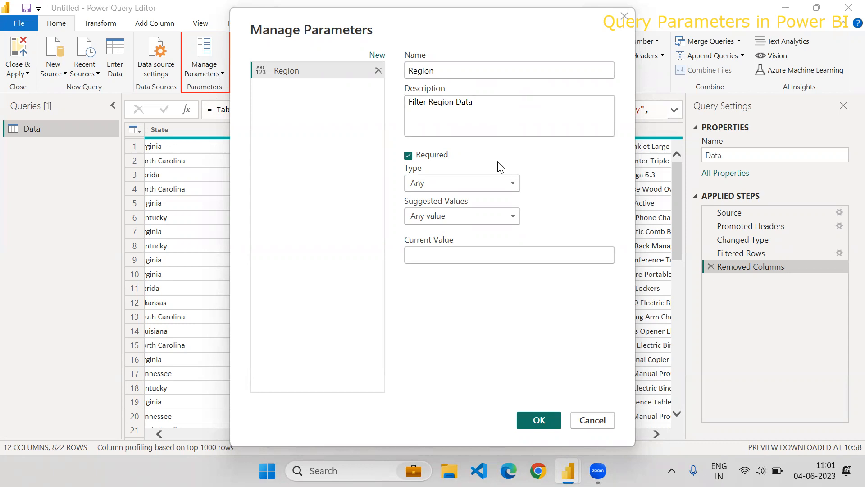
pyautogui.click(484, 183)
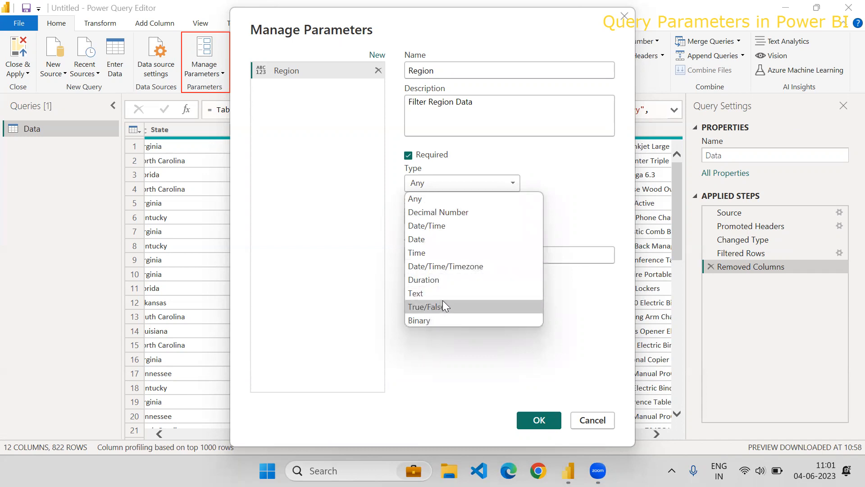
pyautogui.click(593, 199)
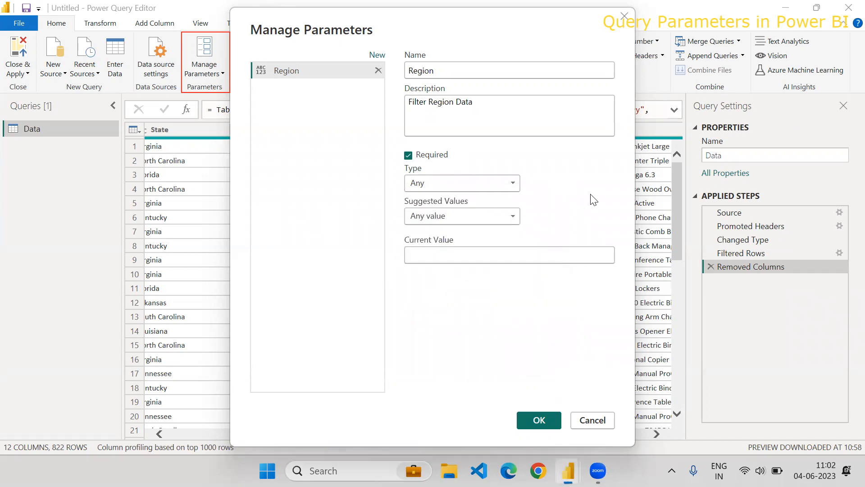
pyautogui.click(506, 184)
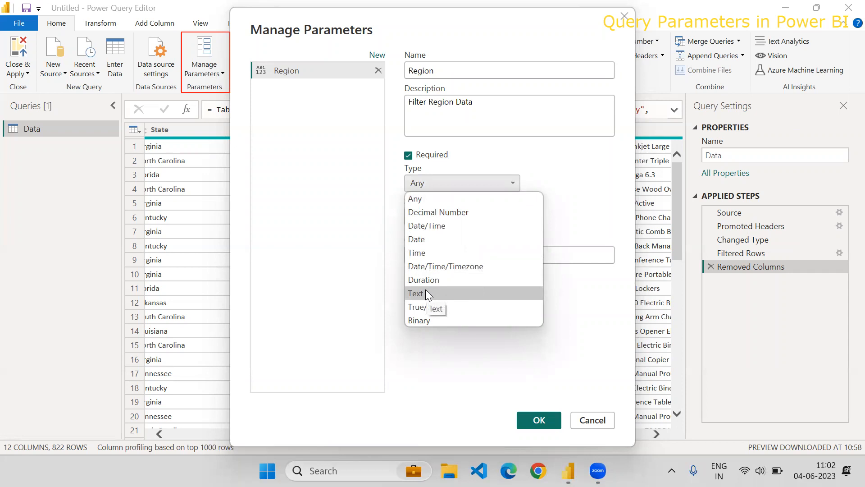
pyautogui.click(585, 189)
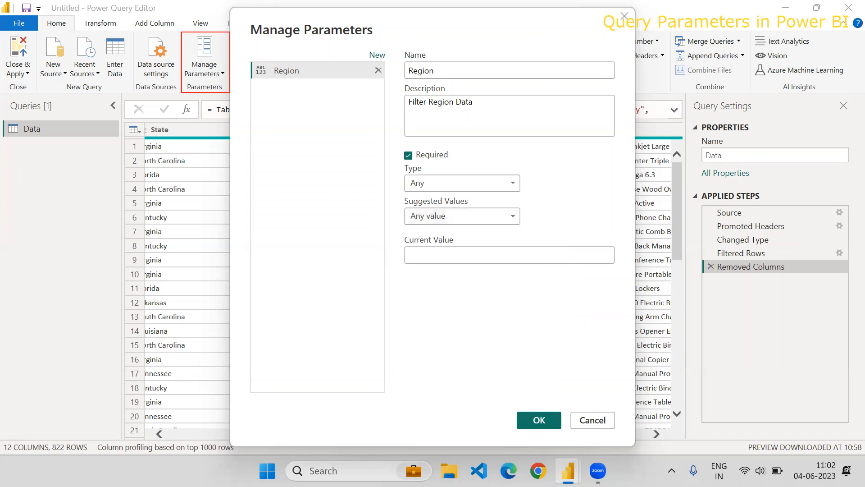
pyautogui.click(487, 214)
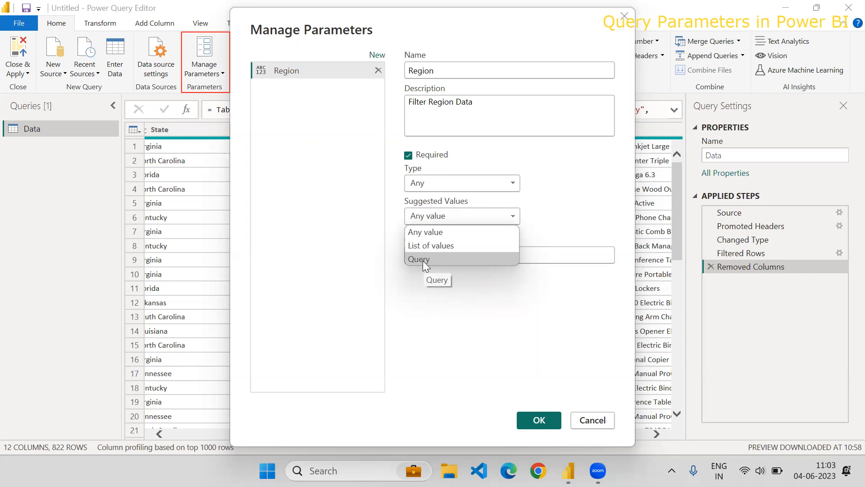
pyautogui.click(566, 214)
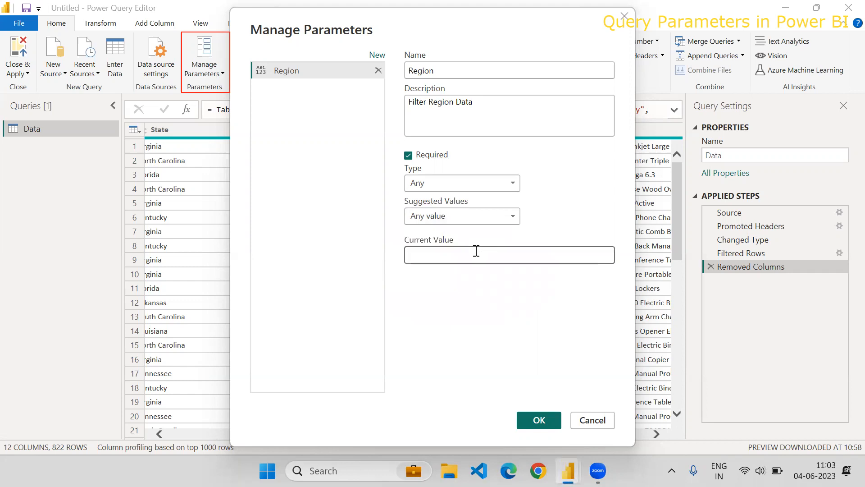
# Set the Region parameter's current value to East and create the parameter.
pyautogui.write('East')
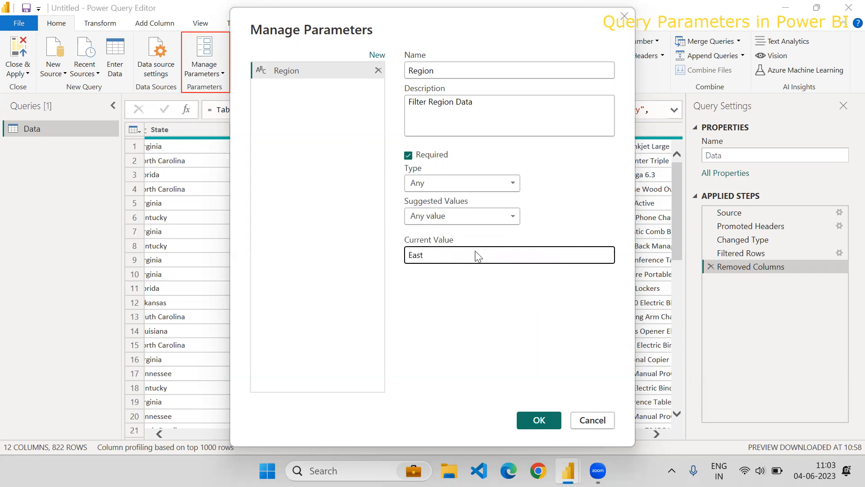
pyautogui.click(528, 419)
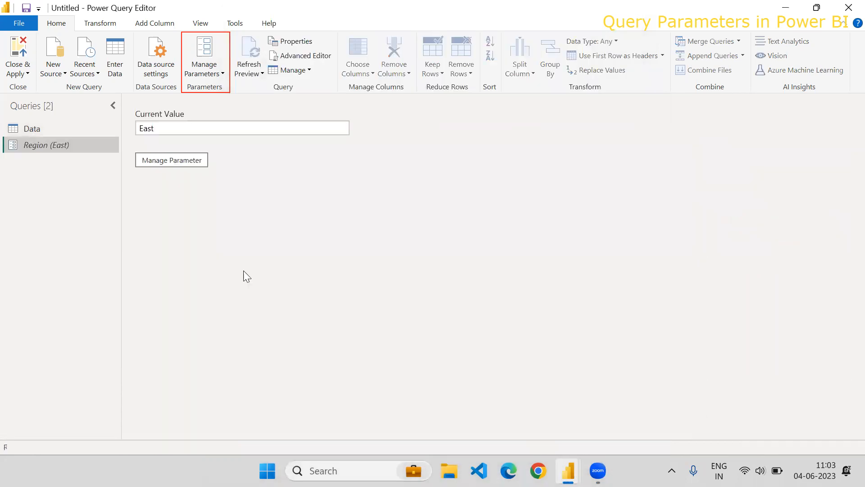
pyautogui.moveTo(156, 128); pyautogui.dragTo(151, 128)
# In the Data query's Filtered Rows step, make the Region equals condition compare against a parameter instead of a text value.
pyautogui.click(38, 124)
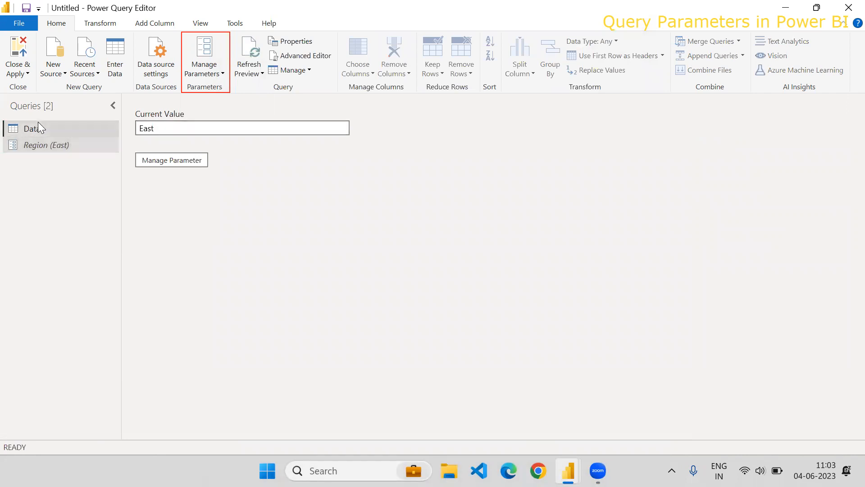
pyautogui.moveTo(281, 430); pyautogui.dragTo(477, 436)
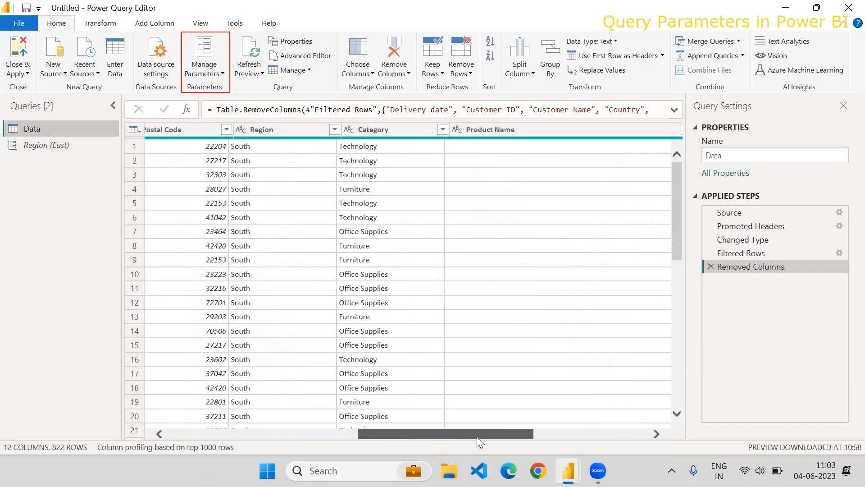
pyautogui.click(825, 252)
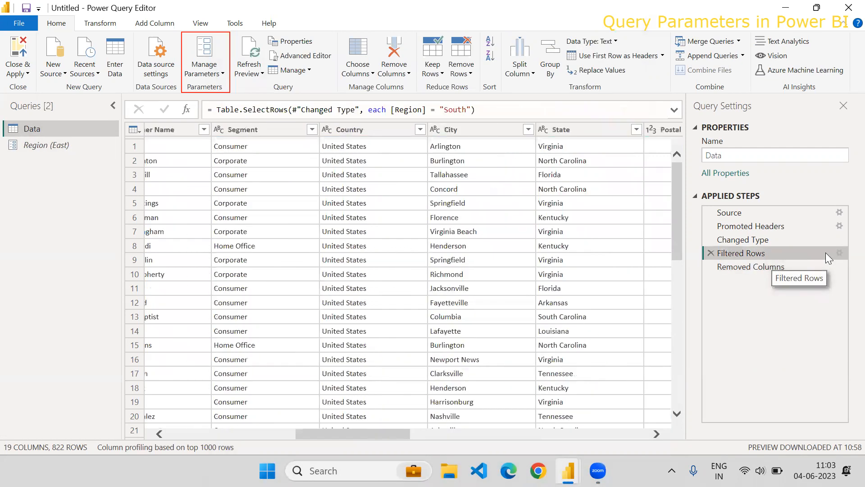
pyautogui.click(838, 255)
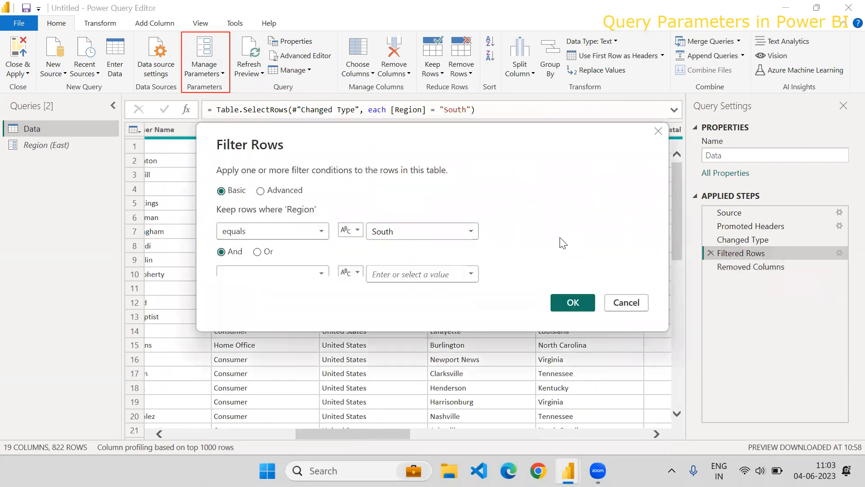
pyautogui.click(471, 231)
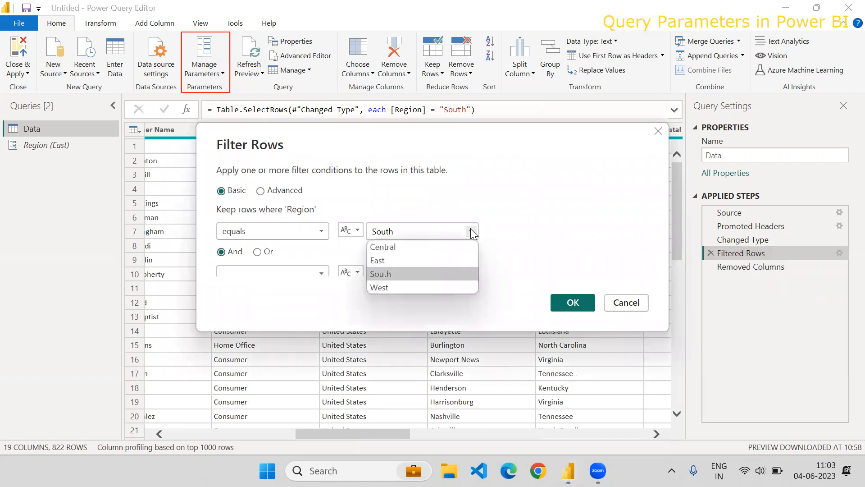
pyautogui.click(470, 232)
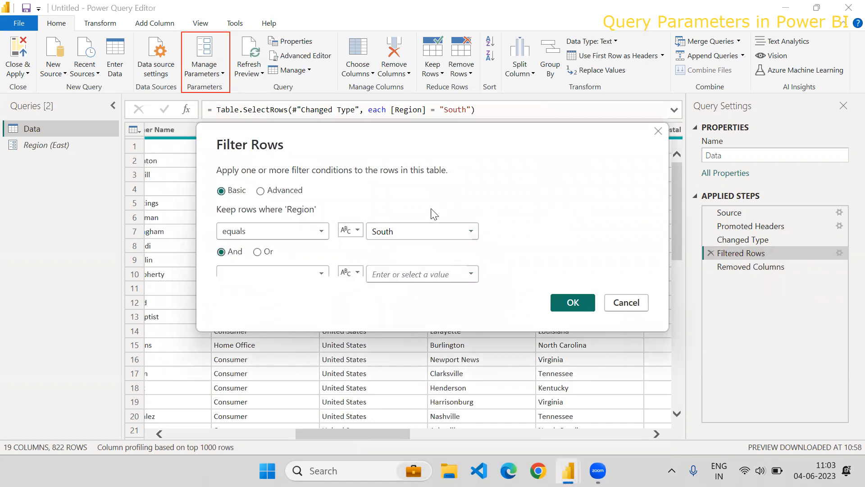
pyautogui.click(351, 230)
pyautogui.click(356, 259)
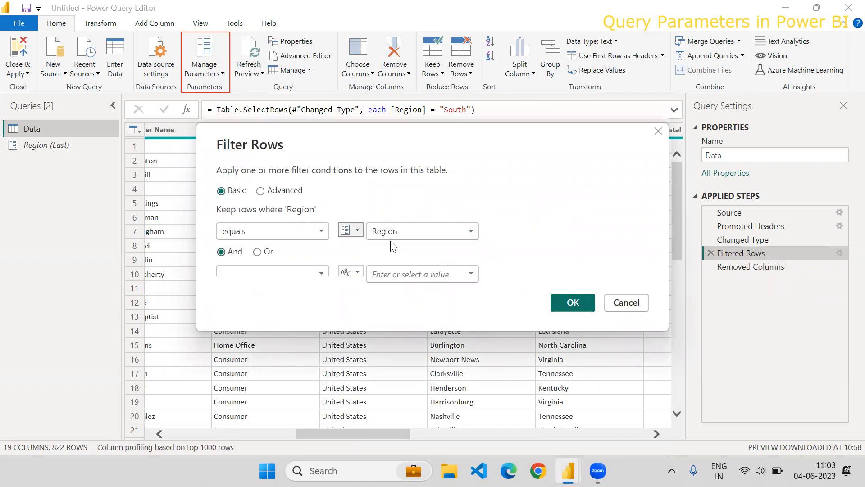
# Choose the Region parameter as the filter value, apply the filter, and check the Region column in the Removed Columns step.
pyautogui.click(409, 235)
pyautogui.click(409, 235)
pyautogui.click(463, 232)
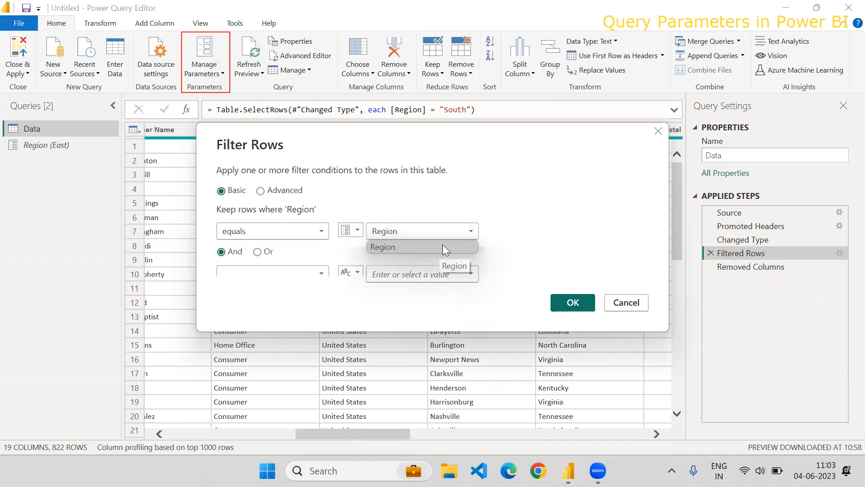
pyautogui.click(442, 246)
pyautogui.click(573, 302)
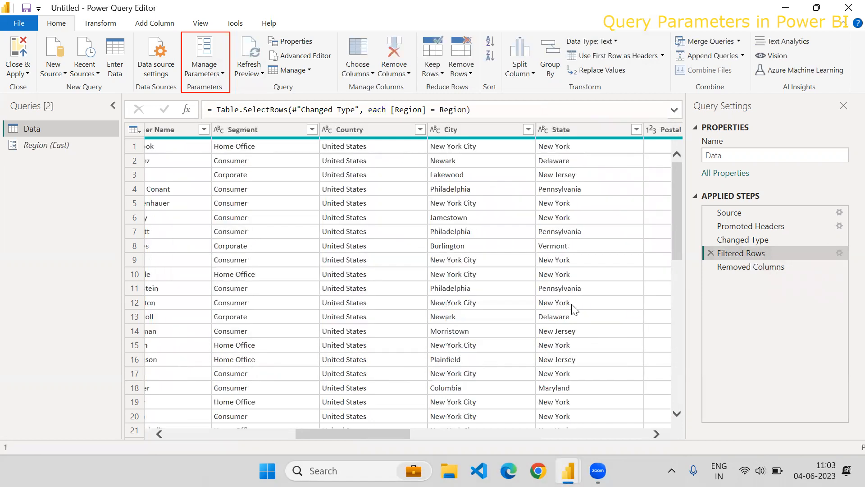
pyautogui.moveTo(327, 431); pyautogui.dragTo(234, 429)
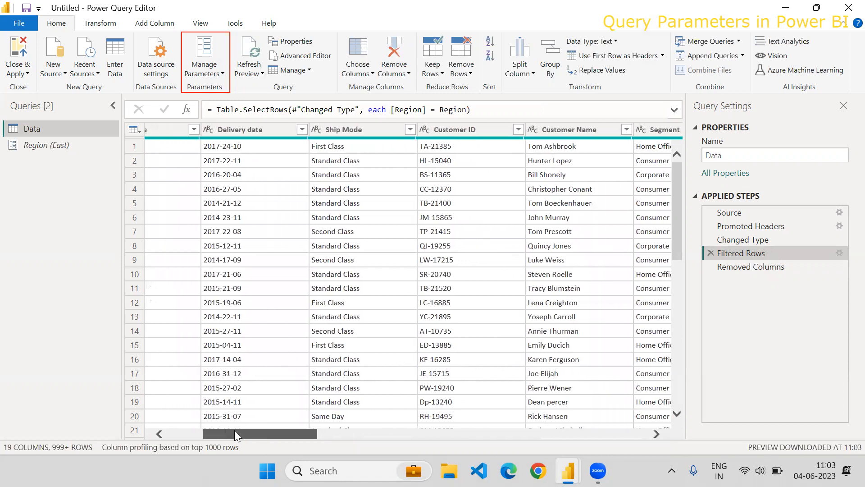
pyautogui.click(739, 266)
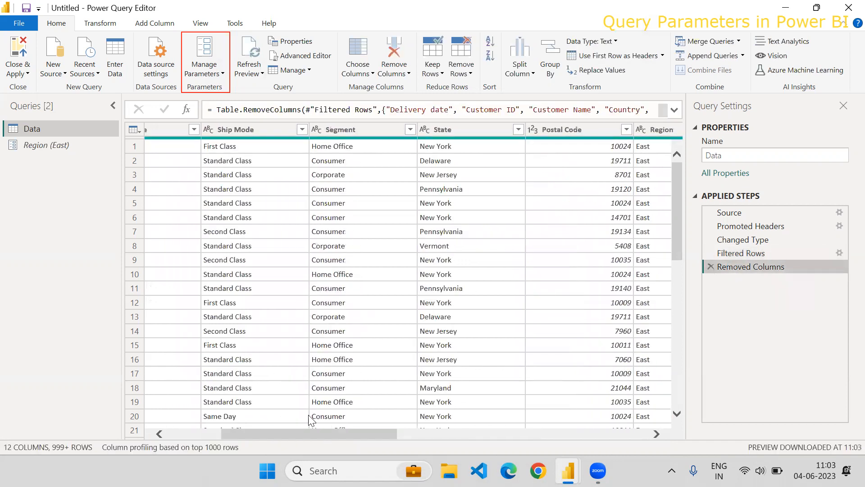
pyautogui.moveTo(312, 433); pyautogui.dragTo(350, 438)
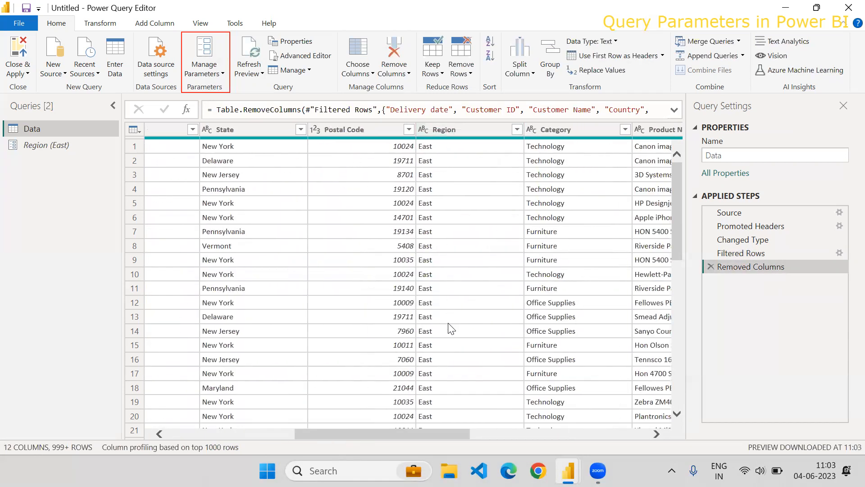
# Set the Region parameter's current value to North and examine the Data query, including the Region column at the Changed Type step.
pyautogui.click(47, 145)
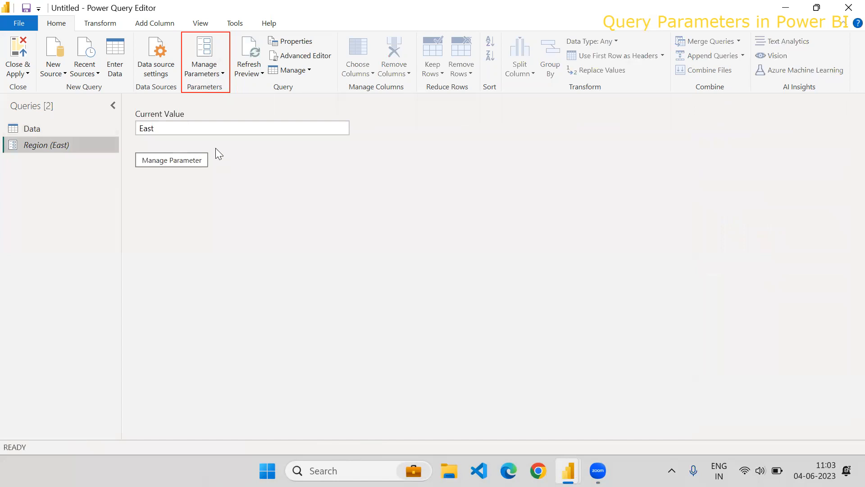
pyautogui.moveTo(174, 129); pyautogui.dragTo(52, 133)
pyautogui.write('North')
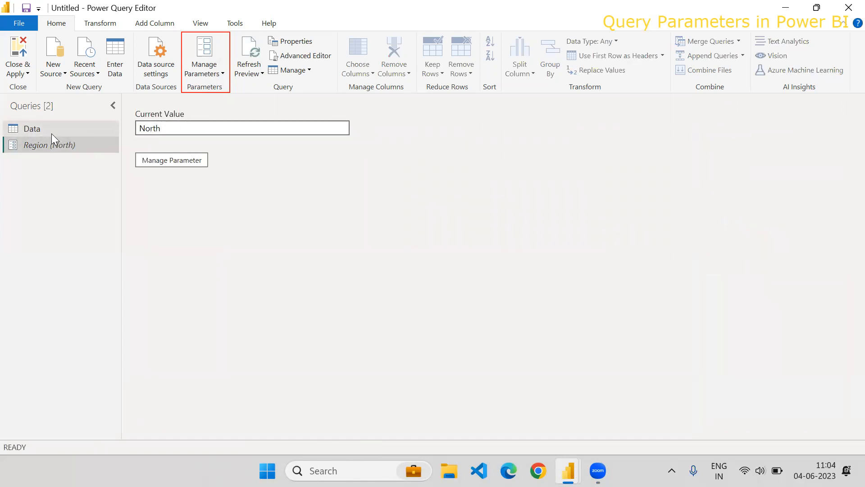
pyautogui.click(52, 130)
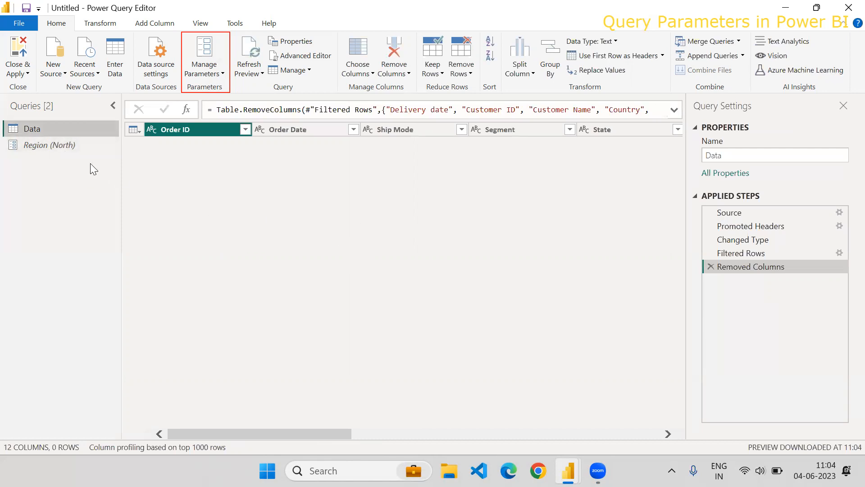
pyautogui.click(756, 255)
pyautogui.click(751, 244)
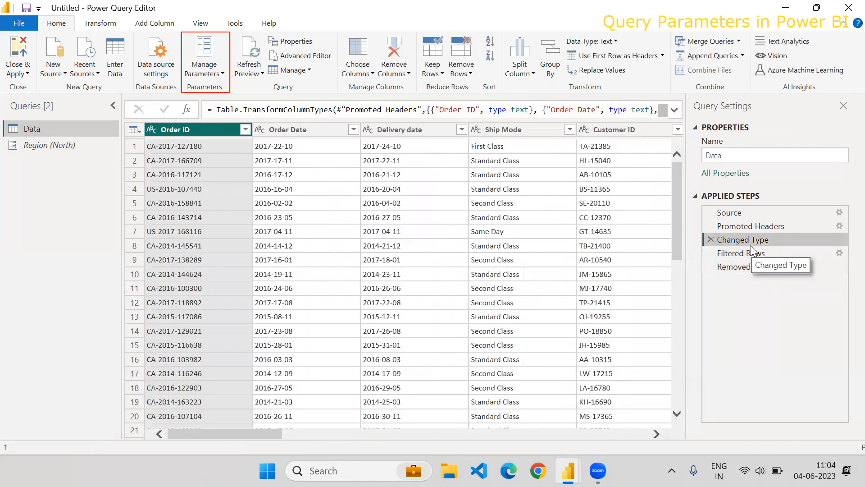
pyautogui.moveTo(239, 431); pyautogui.dragTo(432, 434)
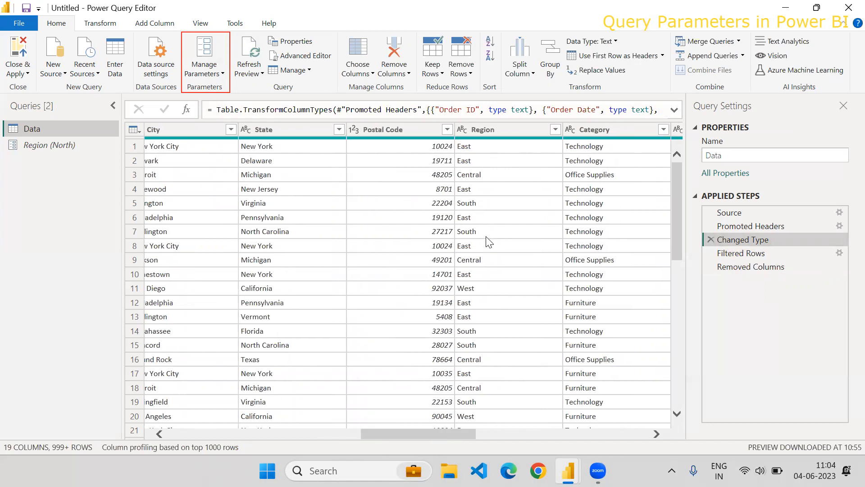
# Set the Region parameter's current value to West and examine the Region column in the Data query.
pyautogui.click(65, 146)
pyautogui.moveTo(180, 131); pyautogui.dragTo(49, 137)
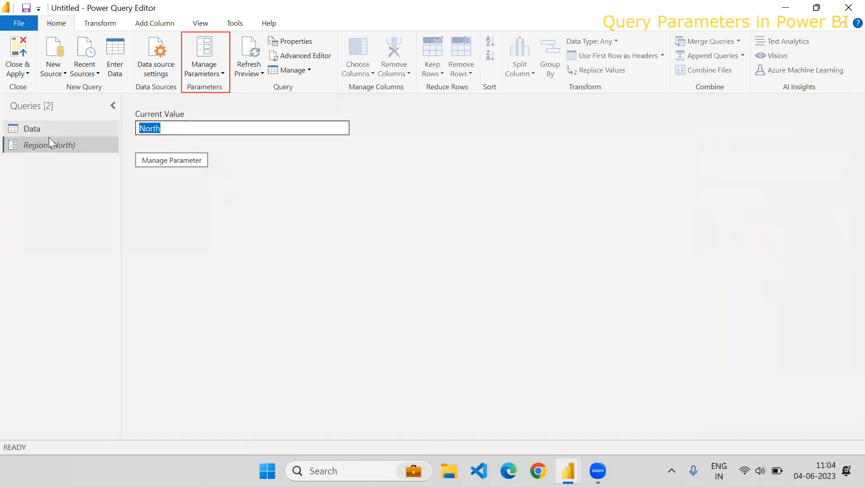
pyautogui.write('West')
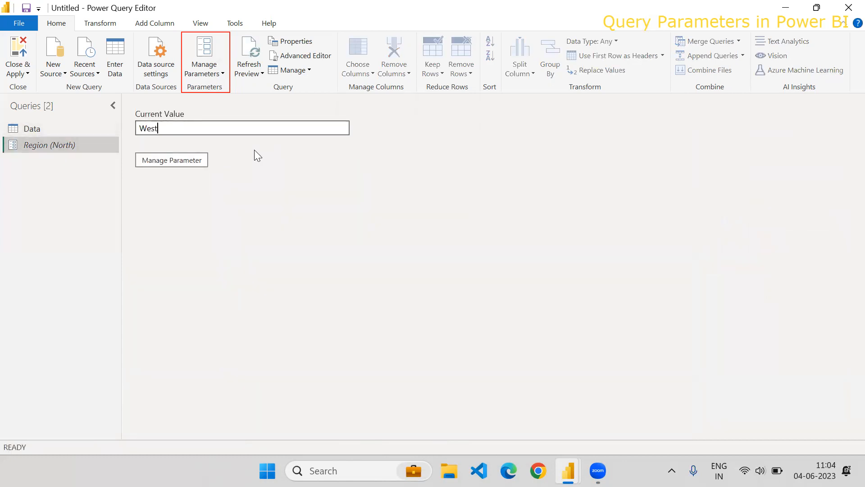
pyautogui.press('Return')
pyautogui.click(52, 128)
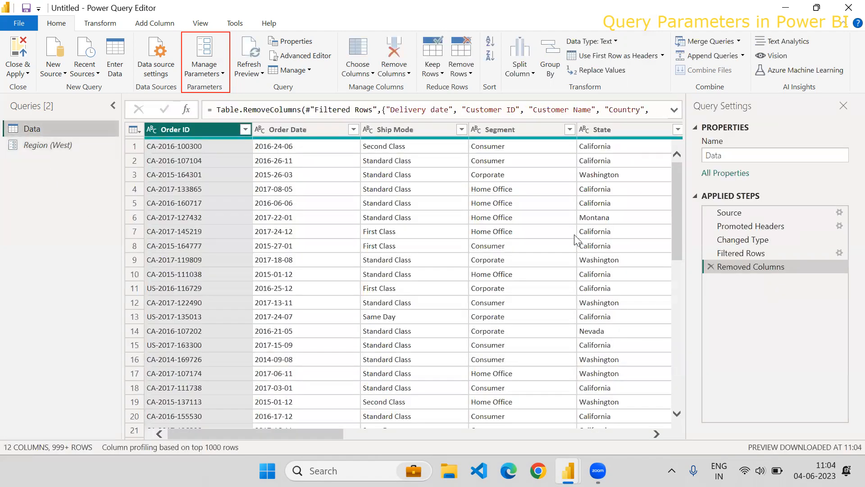
pyautogui.moveTo(253, 431); pyautogui.dragTo(386, 442)
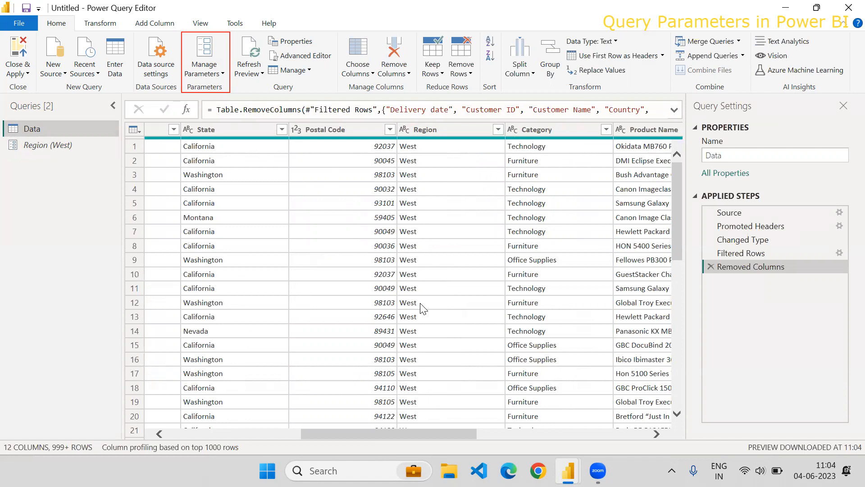
pyautogui.moveTo(380, 432); pyautogui.dragTo(403, 432)
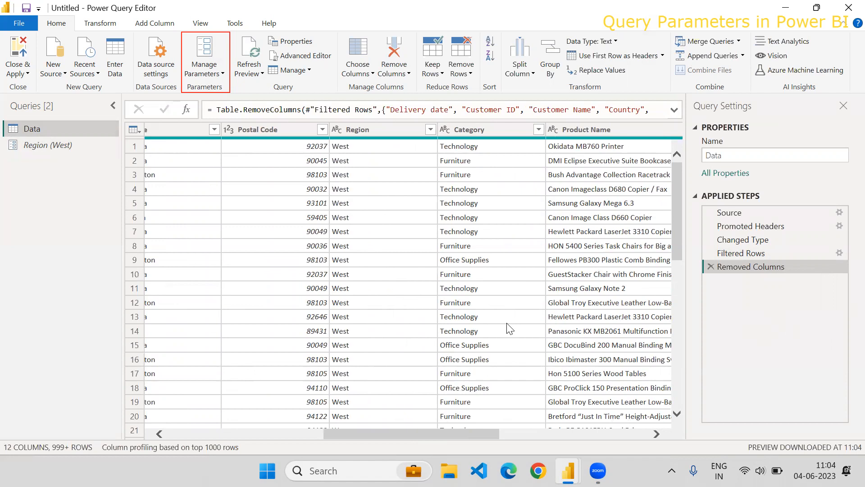
pyautogui.moveTo(369, 432); pyautogui.dragTo(163, 447)
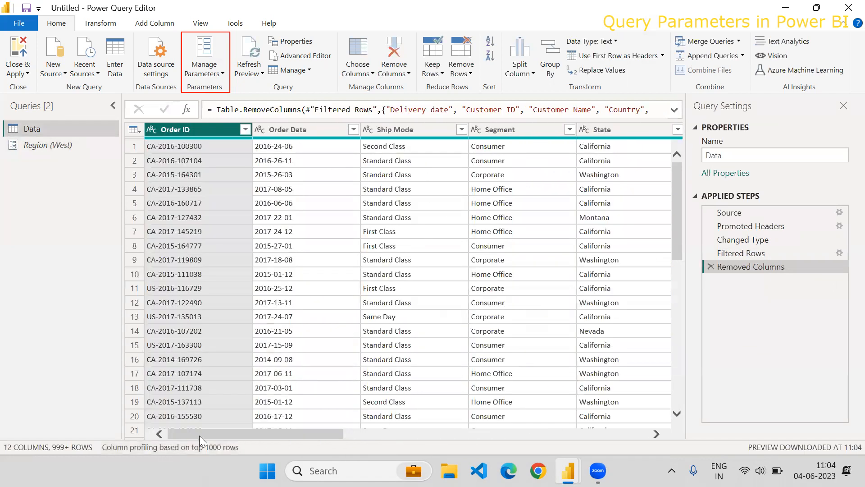
# Set the Region parameter's current value to South, then close the query editor and apply the changes to the report.
pyautogui.click(67, 145)
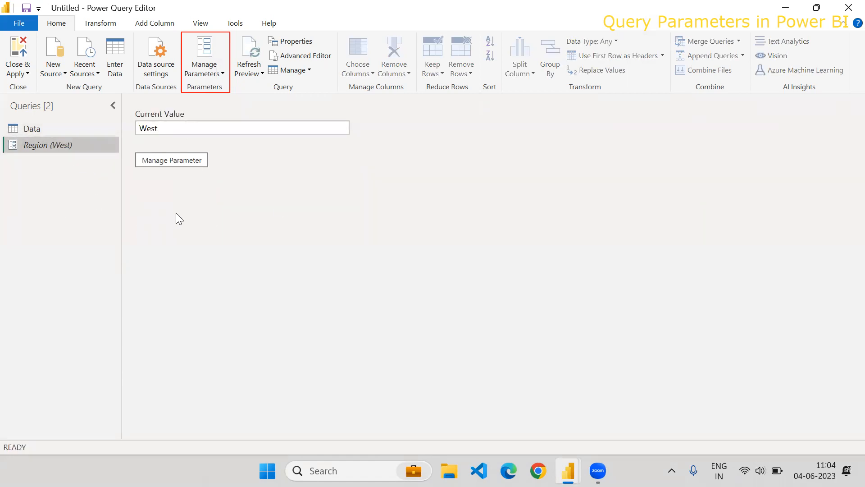
pyautogui.moveTo(220, 128); pyautogui.dragTo(27, 131)
pyautogui.write('Sou')
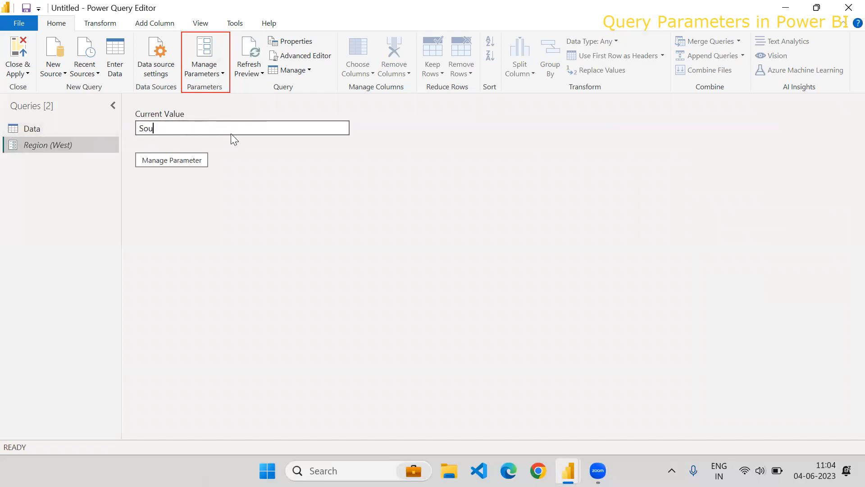
pyautogui.write('th')
pyautogui.click(18, 75)
pyautogui.click(28, 87)
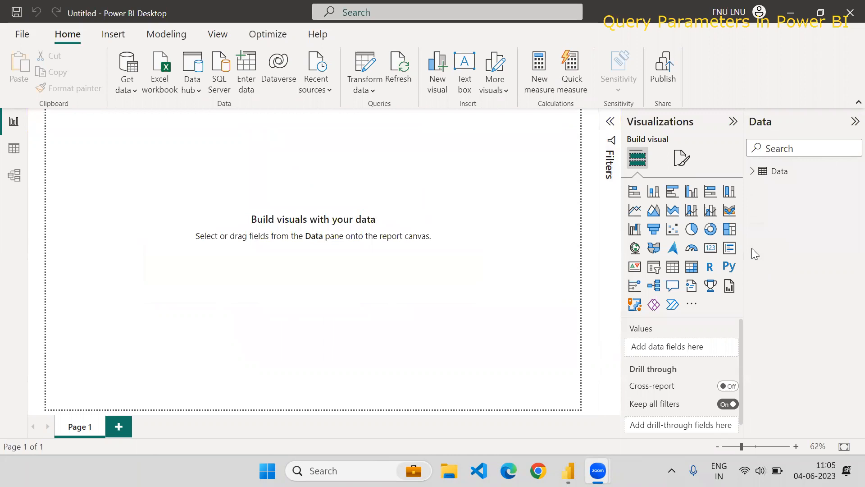
# Add a stacked column chart to the report page and enlarge it to the page's full height.
pyautogui.click(752, 171)
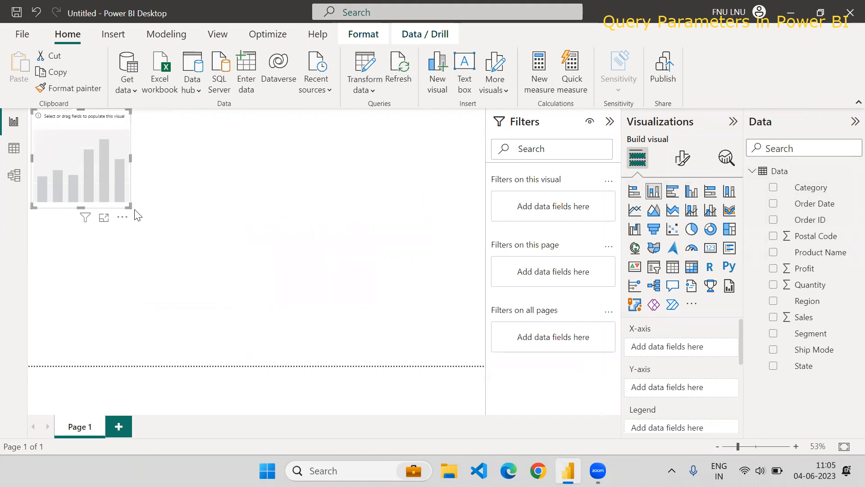
pyautogui.click(150, 238)
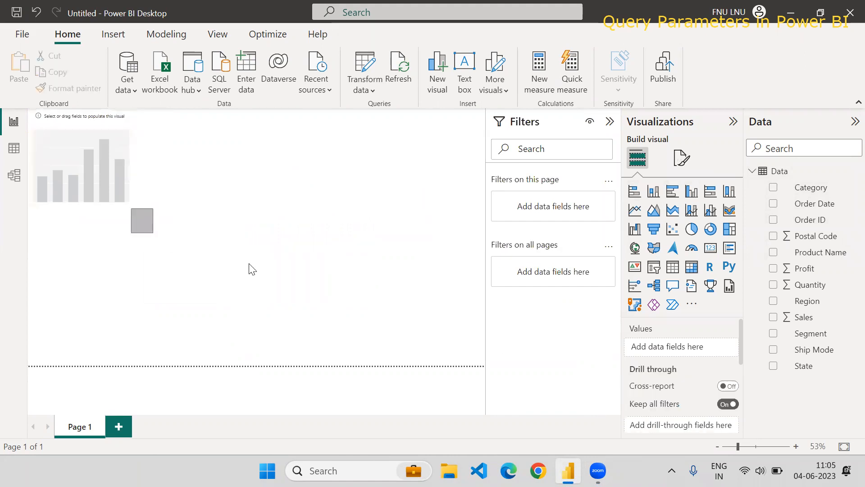
pyautogui.click(108, 169)
pyautogui.moveTo(129, 203); pyautogui.dragTo(419, 360)
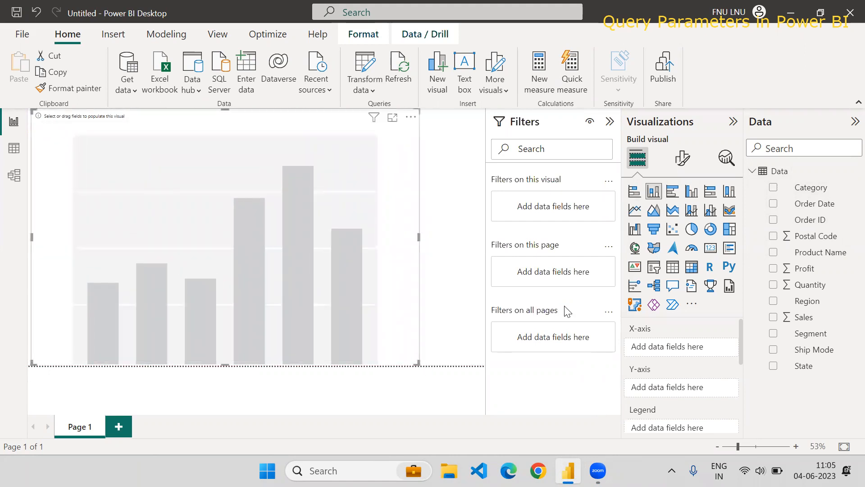
# Plot the sum of Sales by Region in the column chart and collapse the Data table's field list.
pyautogui.click(773, 301)
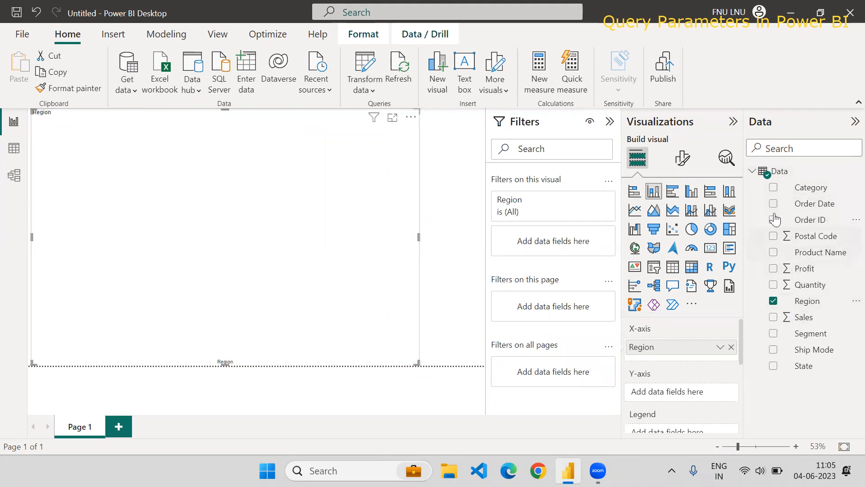
pyautogui.click(773, 318)
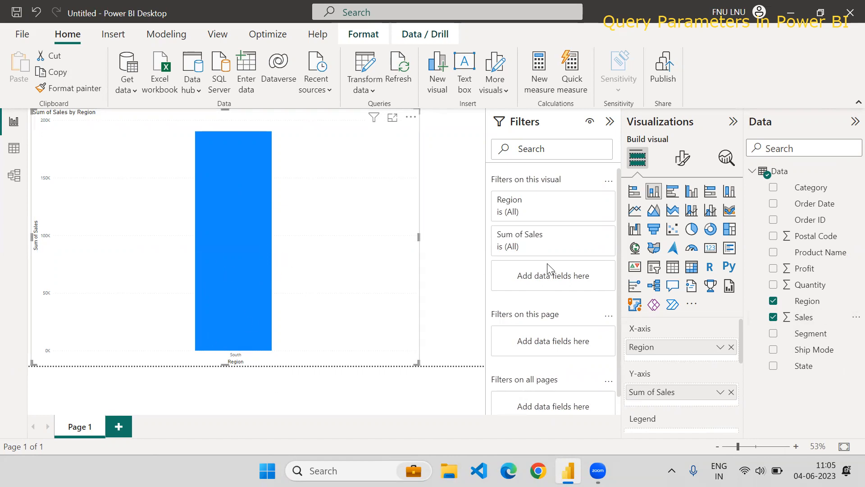
pyautogui.click(752, 172)
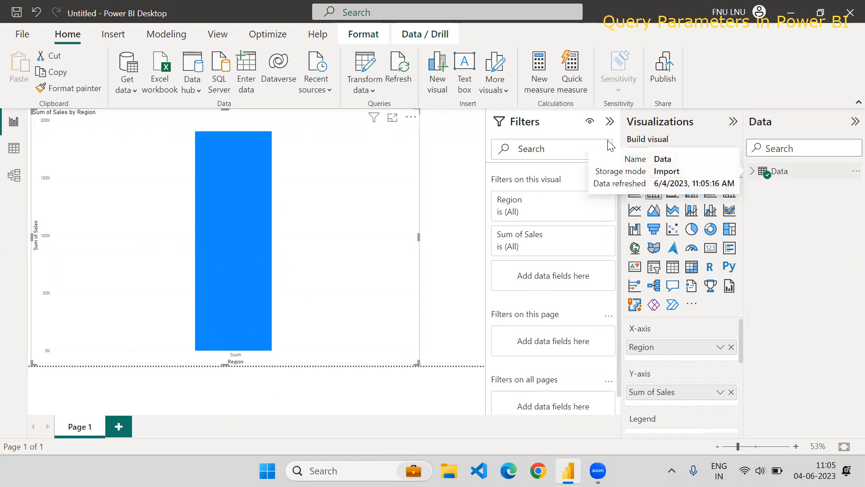
# Reopen the Power Query Editor and set the Region parameter's current value to East.
pyautogui.click(364, 90)
pyautogui.click(364, 113)
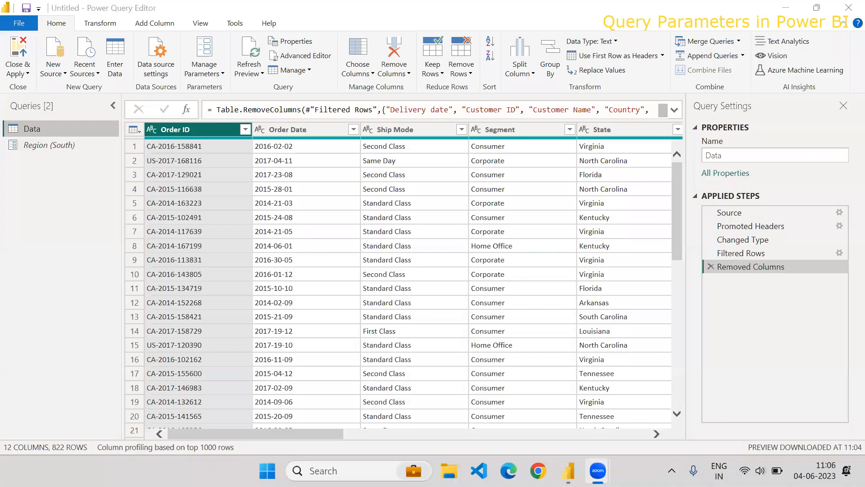
pyautogui.click(53, 148)
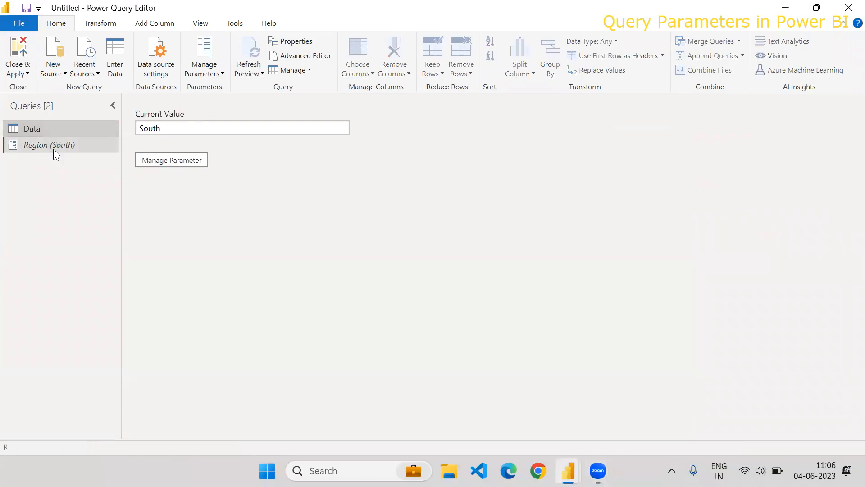
pyautogui.write('East')
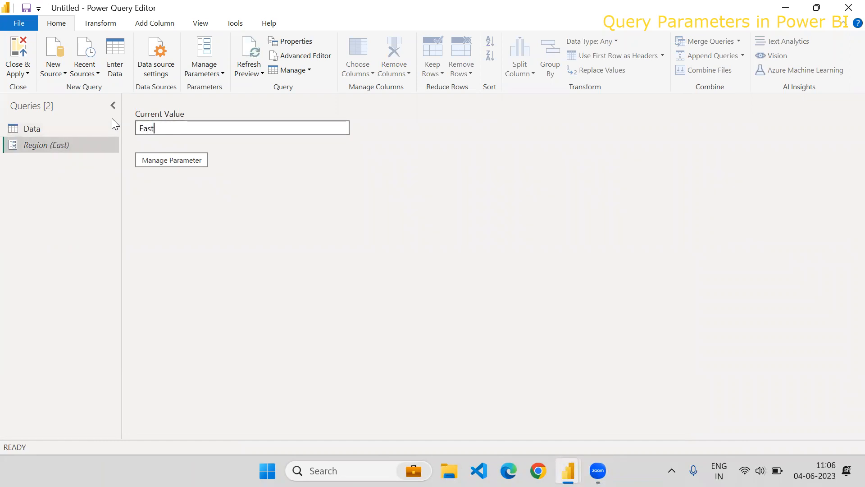
# Close the query editor with the changes applied, check the East bar in the chart, and widen the chart to the page's edge.
pyautogui.click(25, 74)
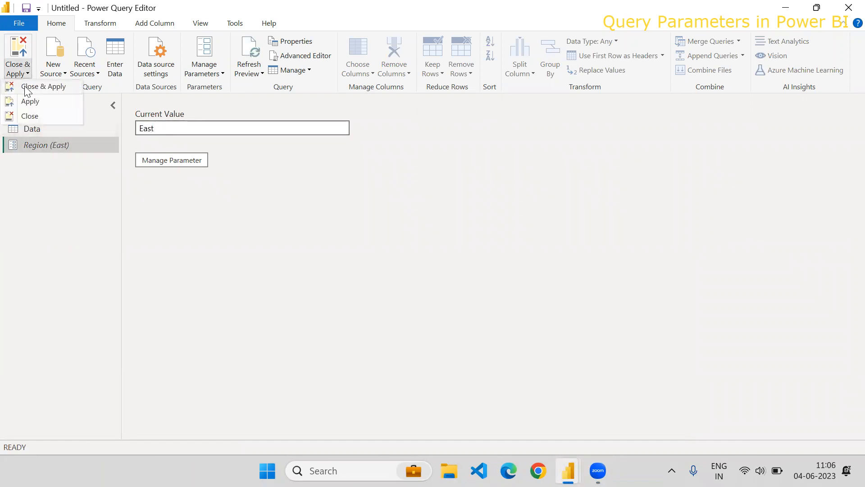
pyautogui.click(27, 210)
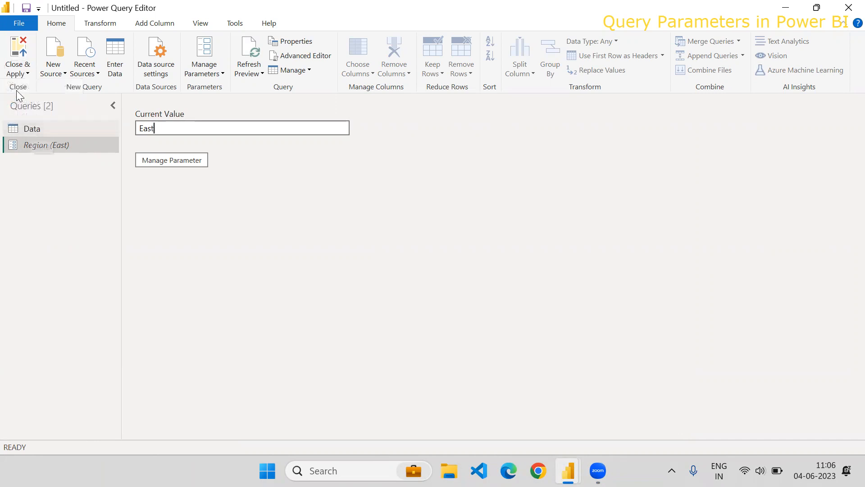
pyautogui.click(25, 75)
pyautogui.click(27, 82)
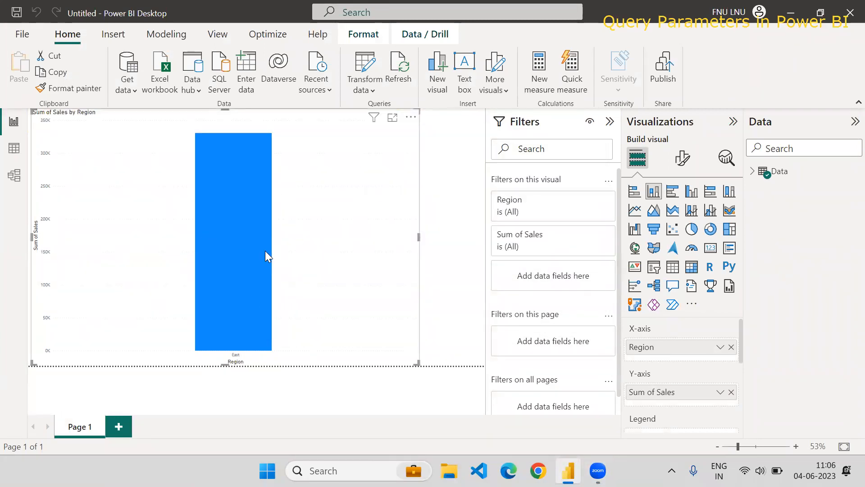
pyautogui.moveTo(265, 251)
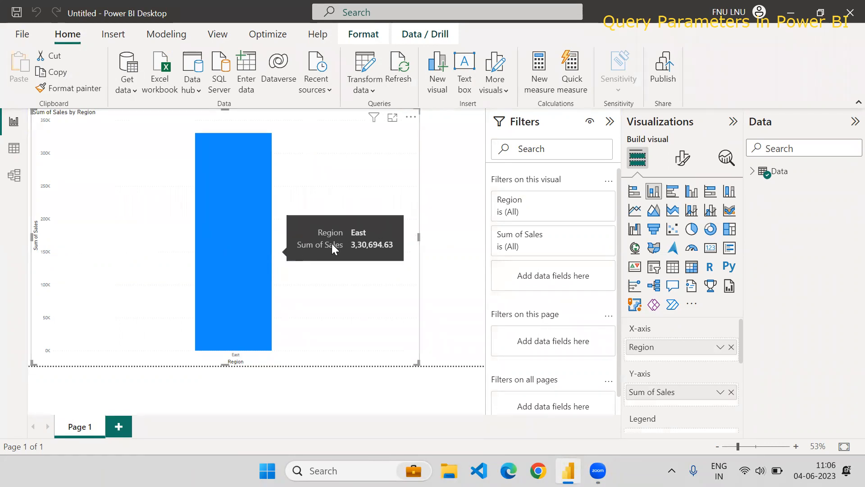
pyautogui.moveTo(418, 236); pyautogui.dragTo(485, 244)
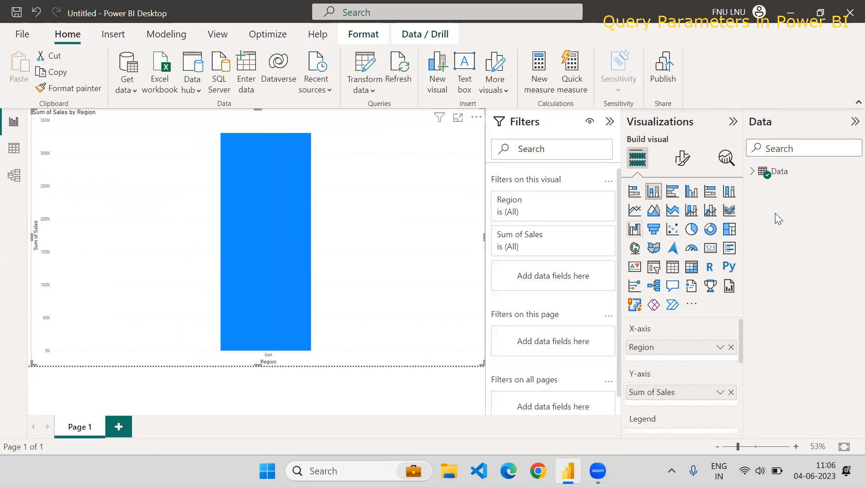
# Open the Data table's query for editing from its field list and display the Region parameter.
pyautogui.click(752, 172)
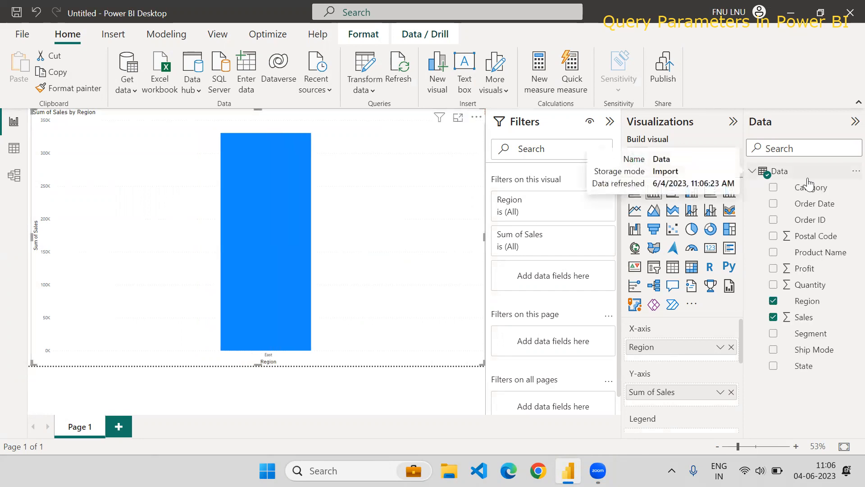
pyautogui.click(855, 171)
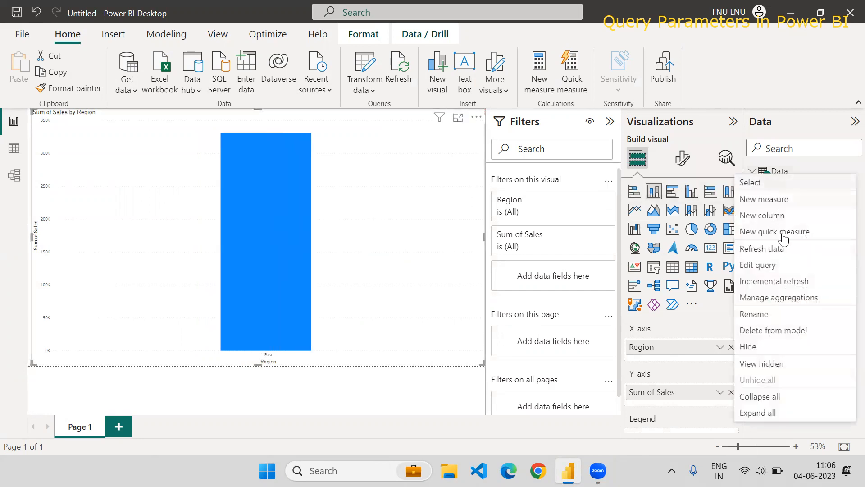
pyautogui.click(778, 270)
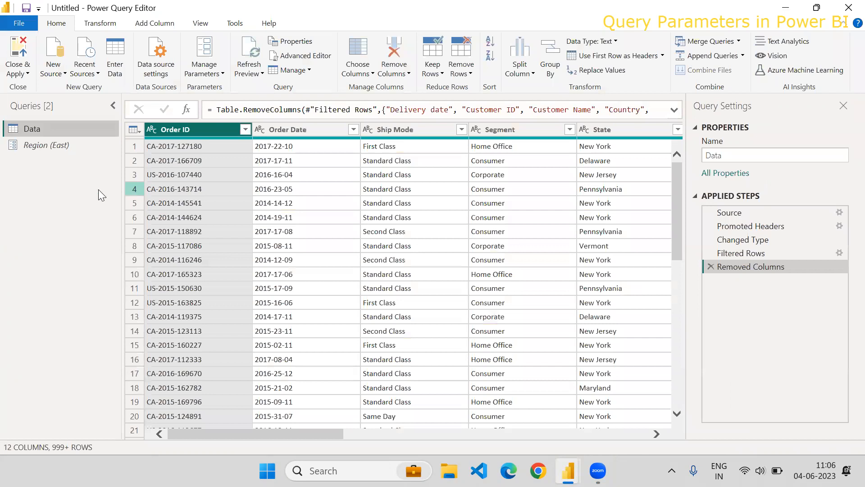
pyautogui.click(37, 146)
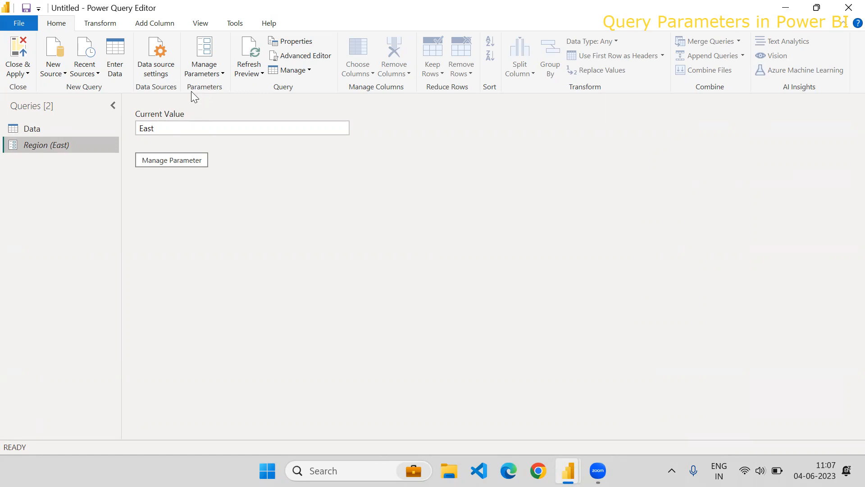
# Create a new query parameter and name it RegionList.
pyautogui.click(208, 75)
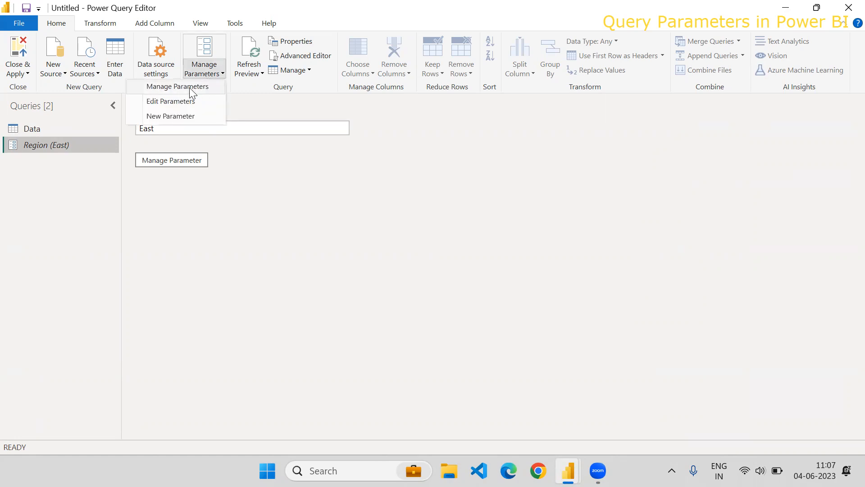
pyautogui.click(177, 118)
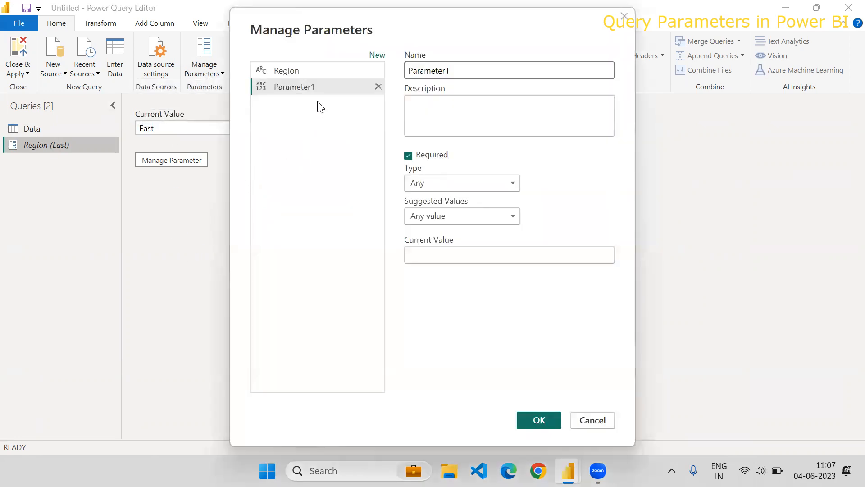
pyautogui.doubleClick(460, 70)
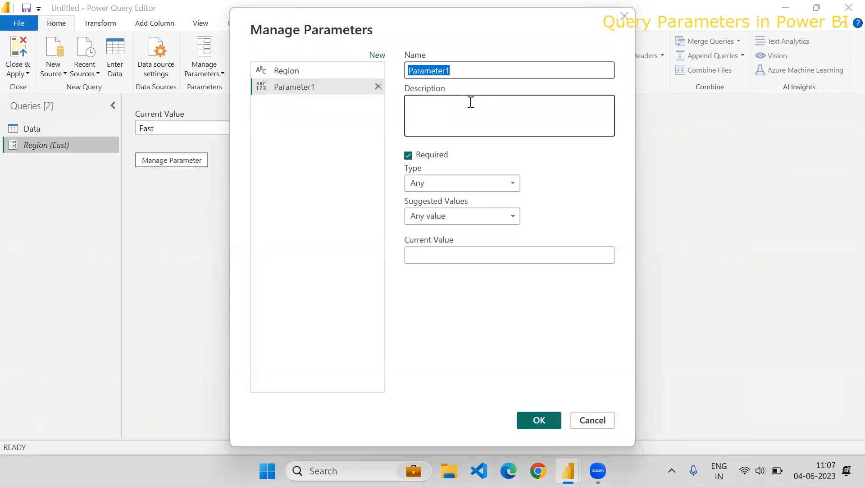
pyautogui.write('Region')
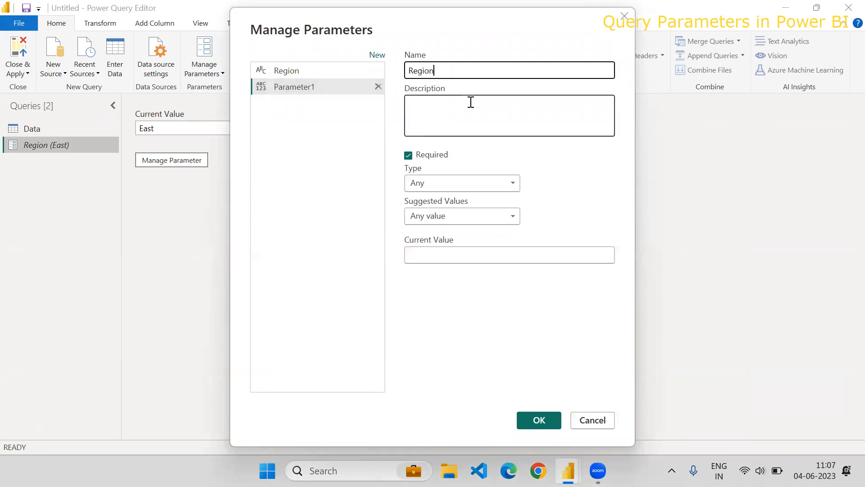
pyautogui.write('List')
# Set RegionList's suggested values to a list of values containing East, South and West.
pyautogui.click(452, 188)
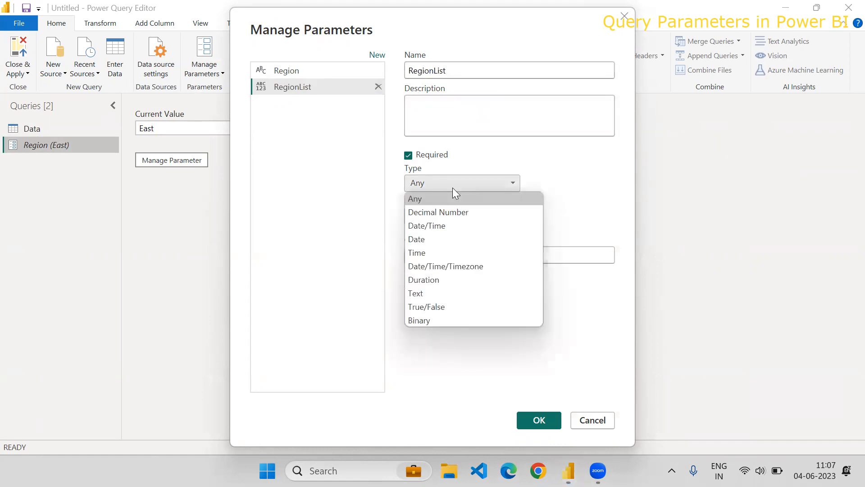
pyautogui.click(452, 187)
pyautogui.click(478, 215)
pyautogui.click(425, 245)
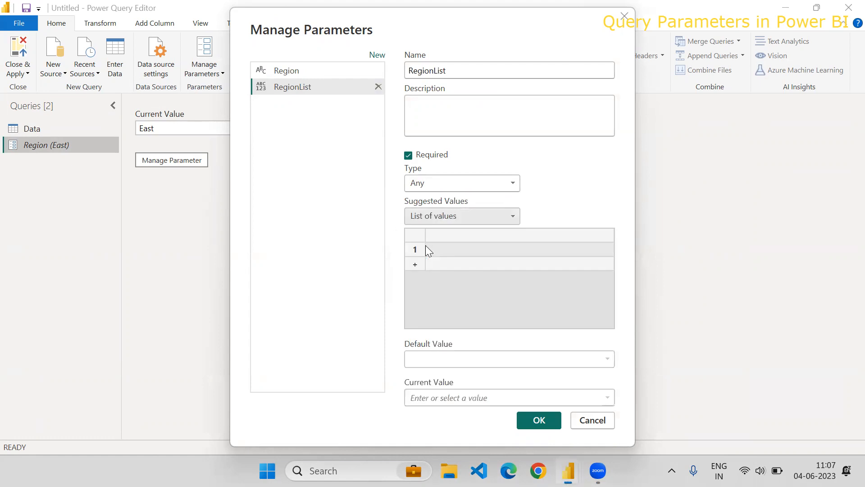
pyautogui.click(459, 250)
pyautogui.write('East')
pyautogui.press('Return')
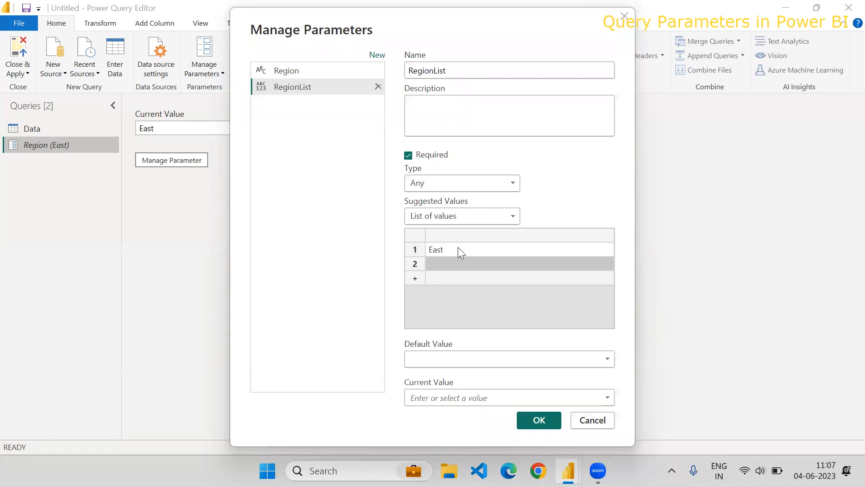
pyautogui.write('R')
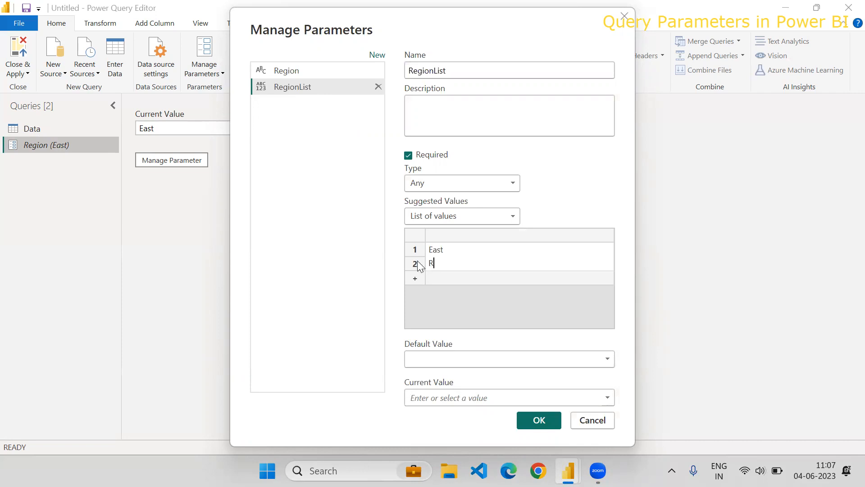
pyautogui.write('South')
pyautogui.press('BackSpace')
pyautogui.press('BackSpace')
pyautogui.press('BackSpace')
pyautogui.write('uth')
pyautogui.press('Return')
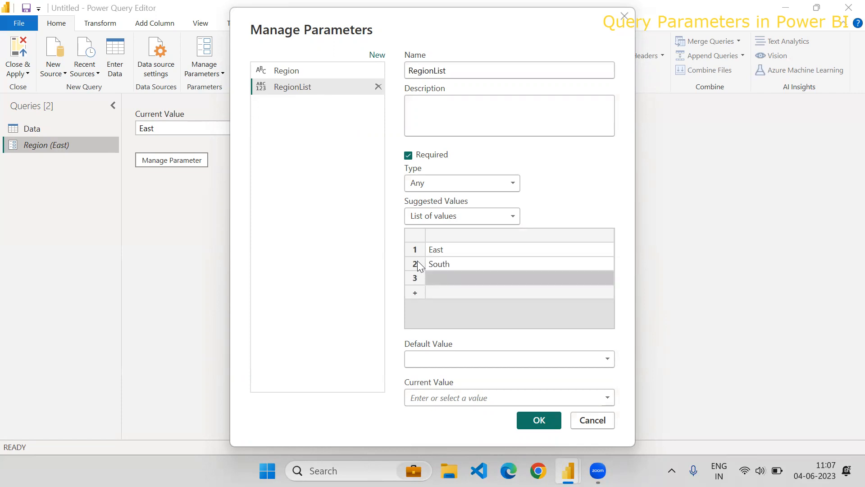
pyautogui.write('West')
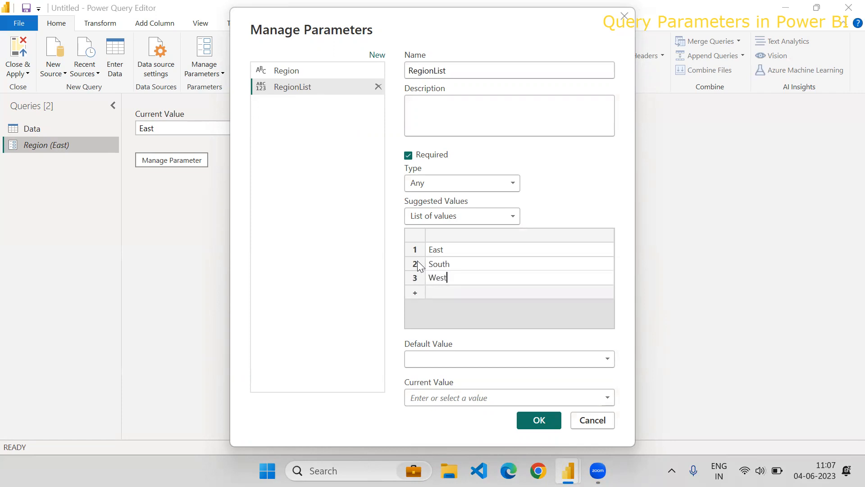
pyautogui.press('Return')
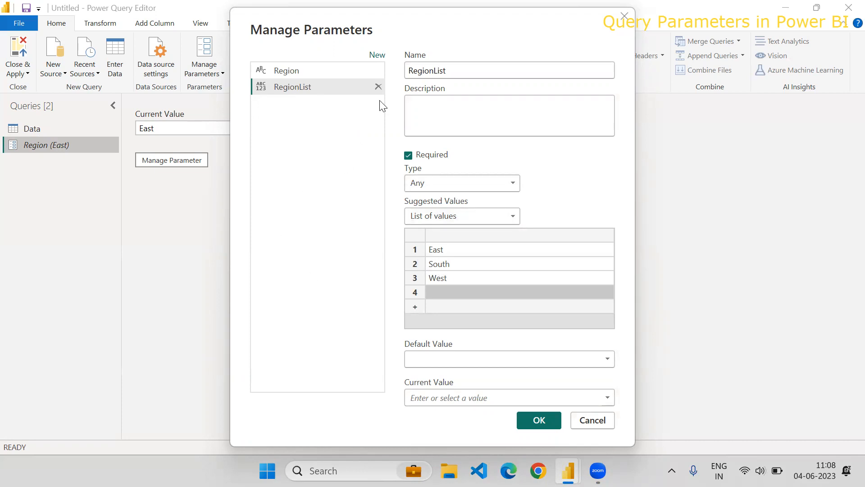
# Set RegionList's default value to East and its current value to South, and create the parameter.
pyautogui.click(484, 361)
pyautogui.click(435, 374)
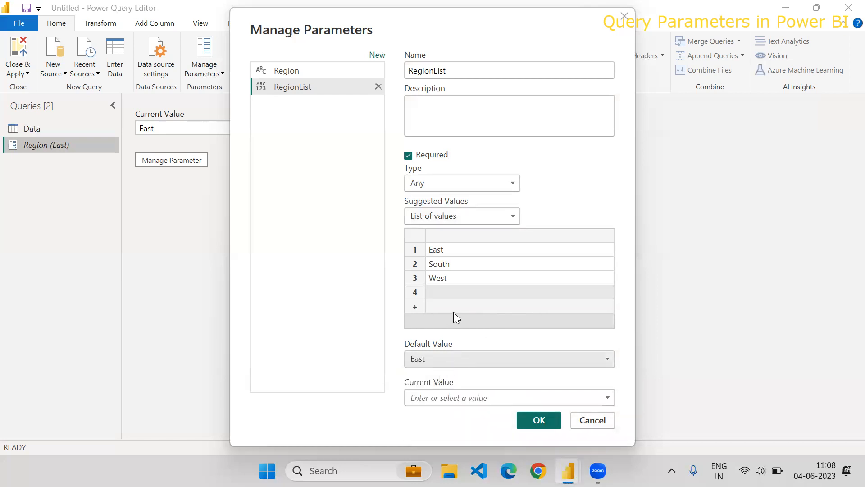
pyautogui.click(444, 401)
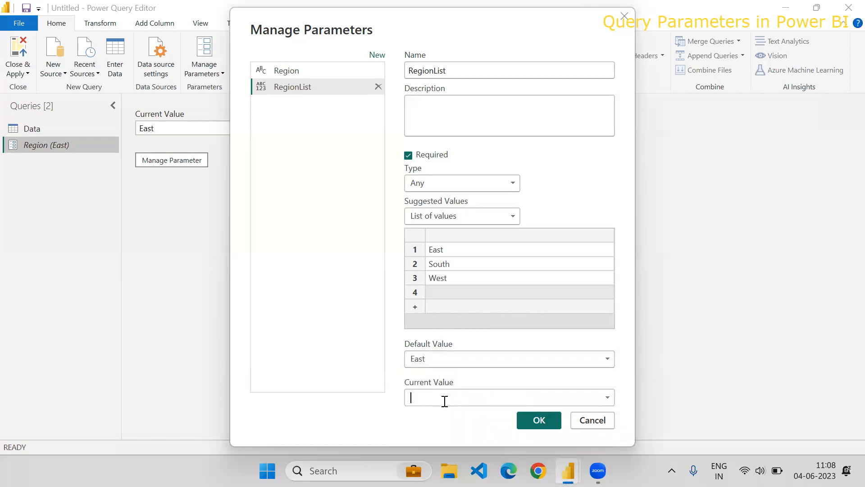
pyautogui.click(606, 398)
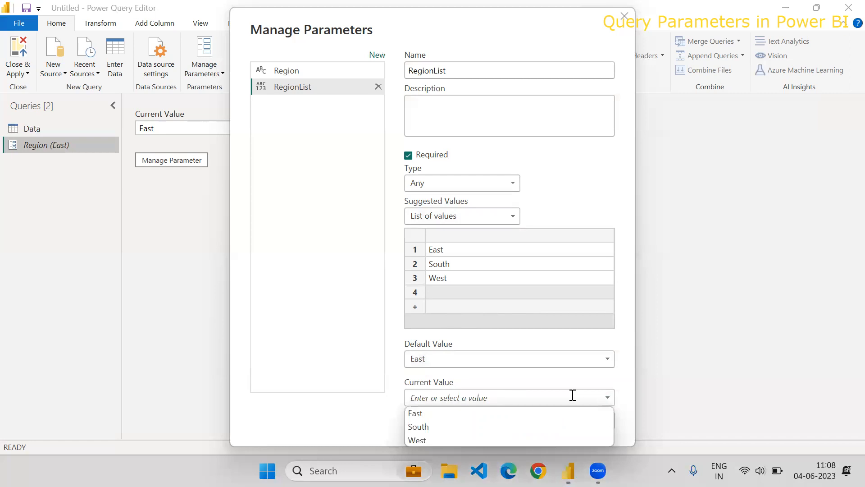
pyautogui.click(431, 424)
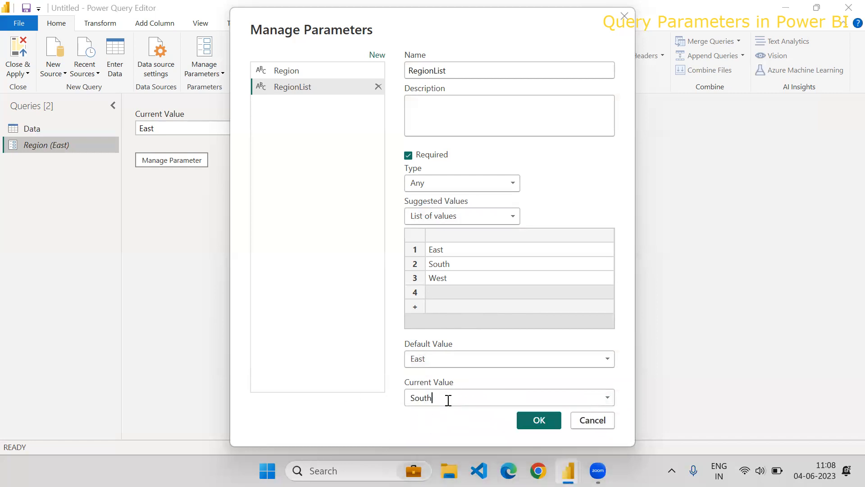
pyautogui.click(537, 420)
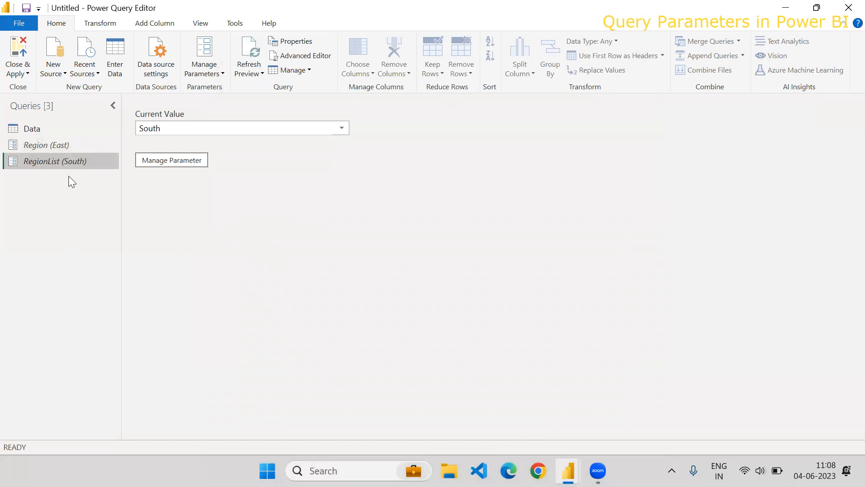
# Try the arbitrary text gajdgs as RegionList's current value, then clear it.
pyautogui.click(341, 128)
pyautogui.click(276, 210)
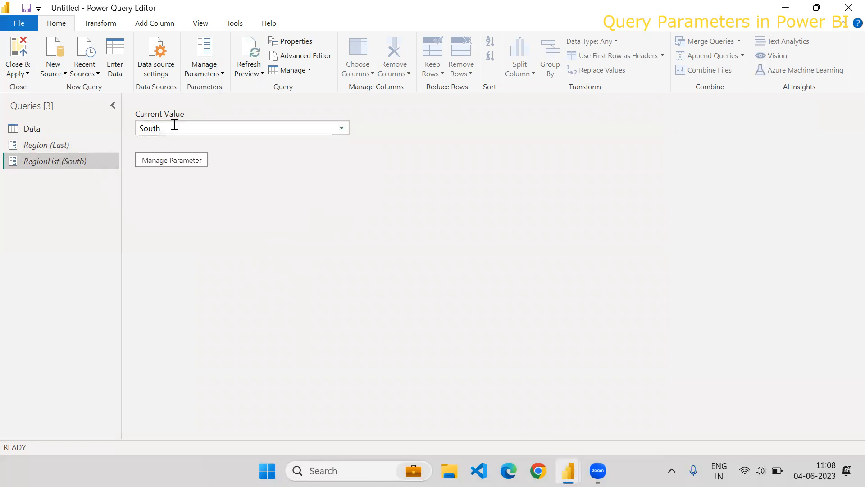
pyautogui.click(247, 128)
pyautogui.press('BackSpace')
pyautogui.write('gajdgs')
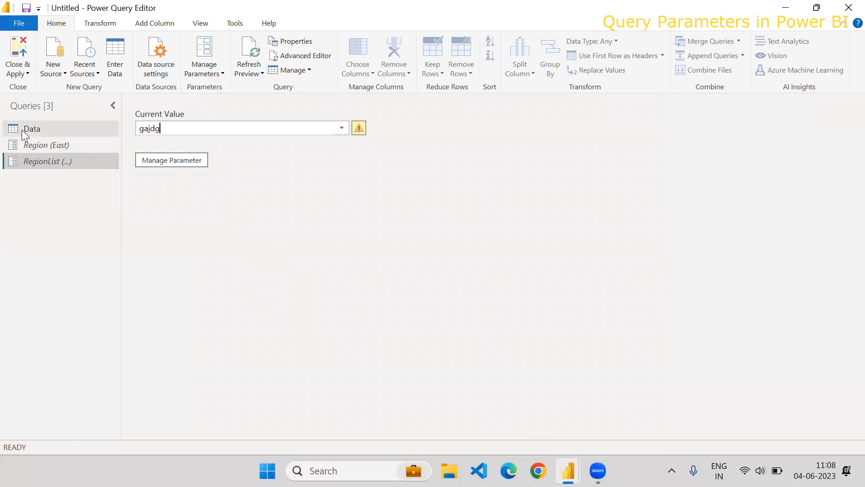
pyautogui.press('BackSpace')
pyautogui.press('BackSpace')
pyautogui.press('BackSpace')
pyautogui.press('BackSpace')
pyautogui.press('BackSpace')
pyautogui.press('BackSpace')
# Try East and then the unlisted value North as manually entered current values for RegionList.
pyautogui.write('East')
pyautogui.press('BackSpace')
pyautogui.press('BackSpace')
pyautogui.press('BackSpace')
pyautogui.press('BackSpace')
pyautogui.write('North')
pyautogui.press('Down')
pyautogui.click(213, 239)
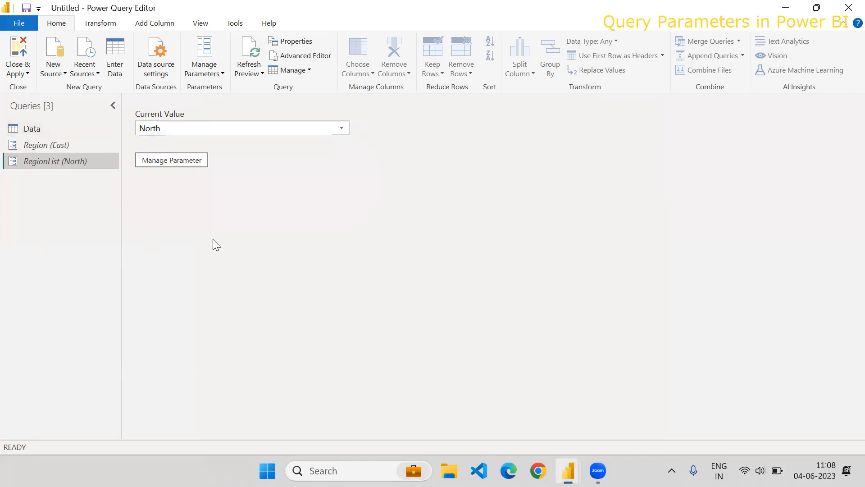
# Try RegionList's suggested values by choosing South, East and West in turn as its current value.
pyautogui.click(341, 128)
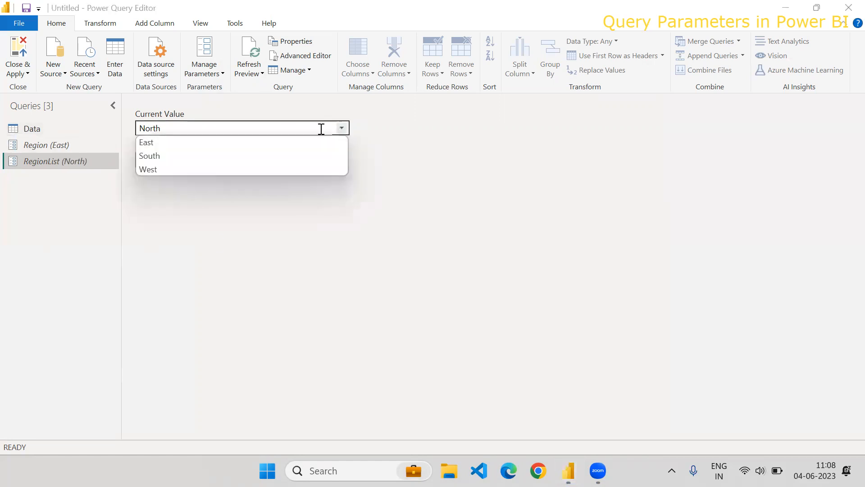
pyautogui.click(179, 157)
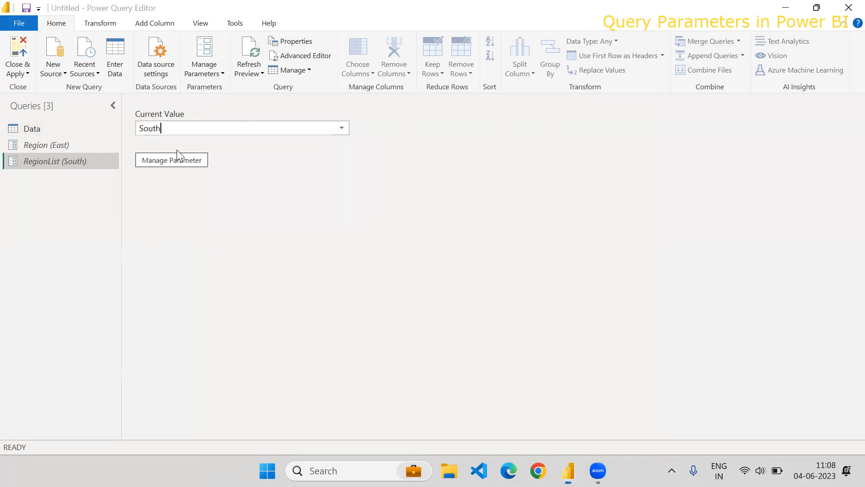
pyautogui.click(341, 128)
pyautogui.click(184, 142)
pyautogui.click(342, 129)
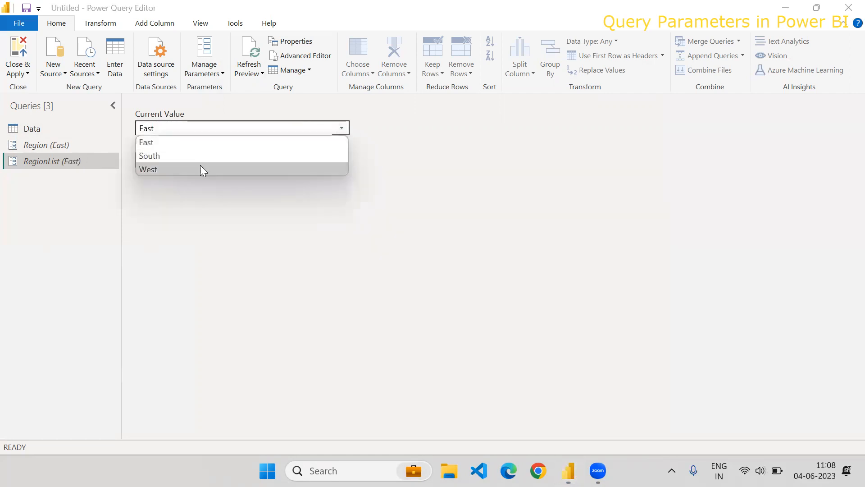
pyautogui.click(167, 169)
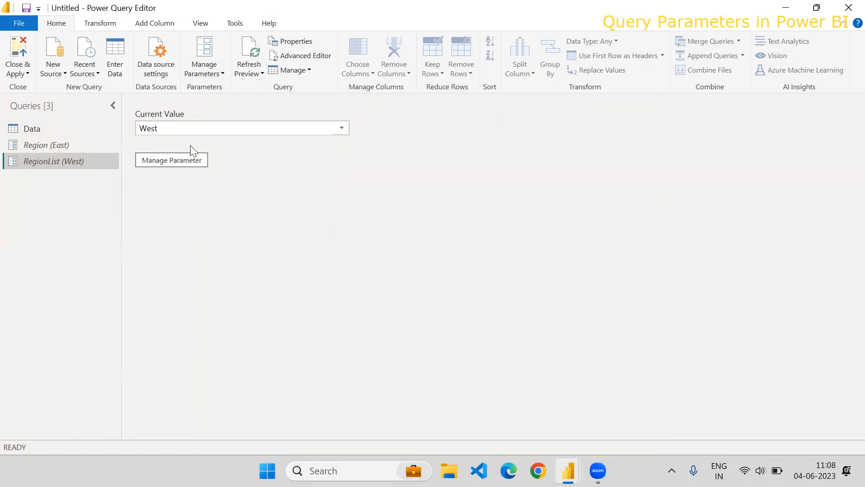
# Choose South as RegionList's current value, then close the query editor and apply the changes to the report.
pyautogui.click(344, 127)
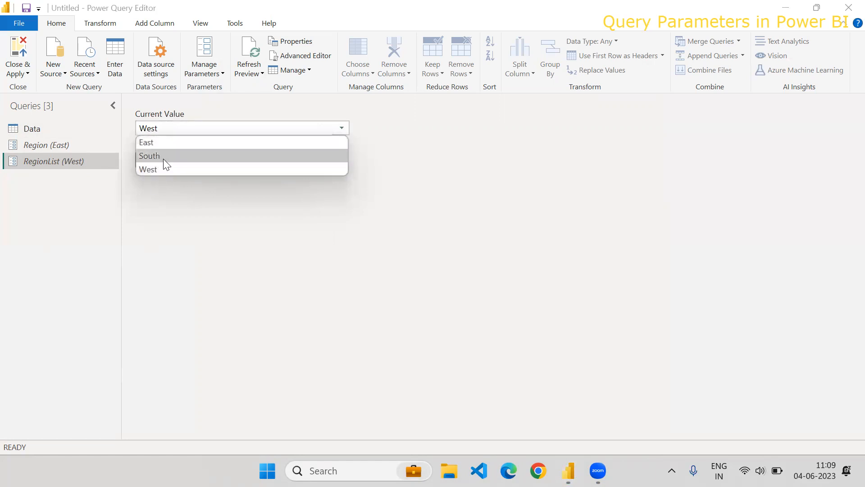
pyautogui.click(149, 155)
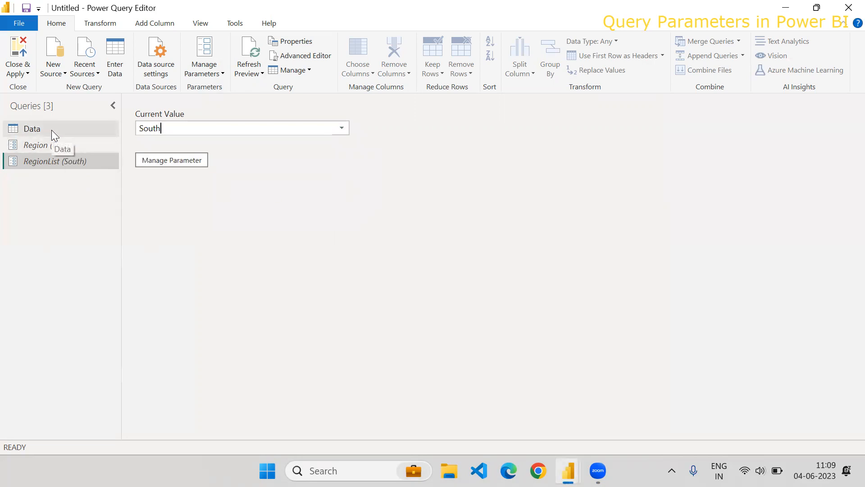
pyautogui.click(11, 74)
pyautogui.click(25, 101)
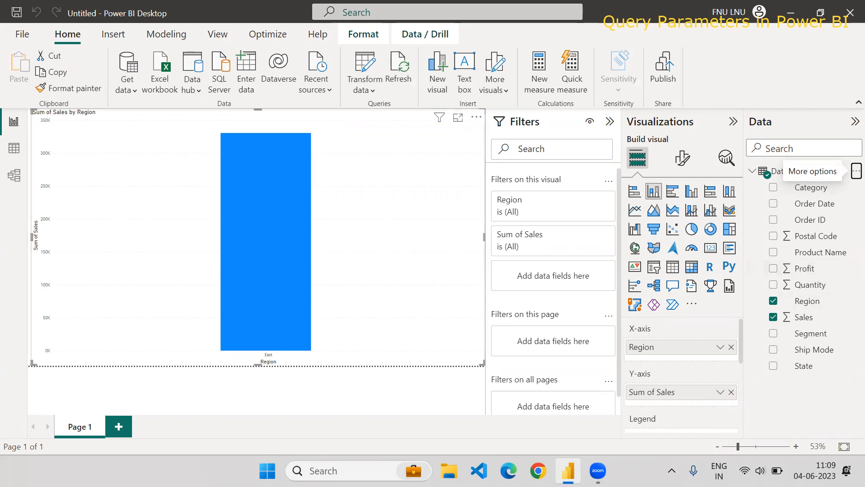
# Reopen the query editor and check the RegionList parameter's current value against the Region column of the Data query.
pyautogui.click(752, 171)
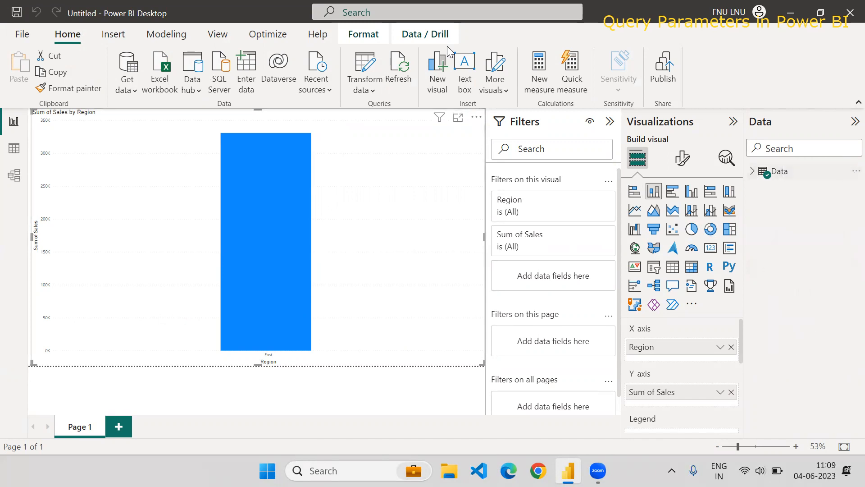
pyautogui.click(373, 92)
pyautogui.click(379, 115)
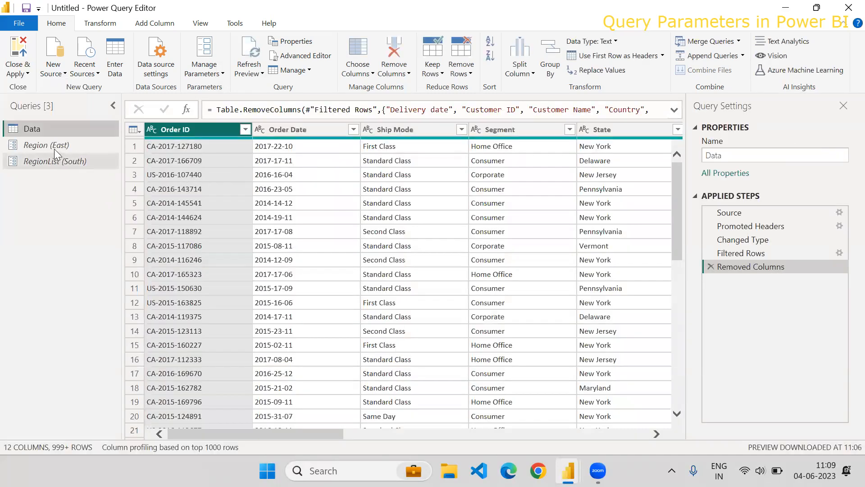
pyautogui.click(50, 160)
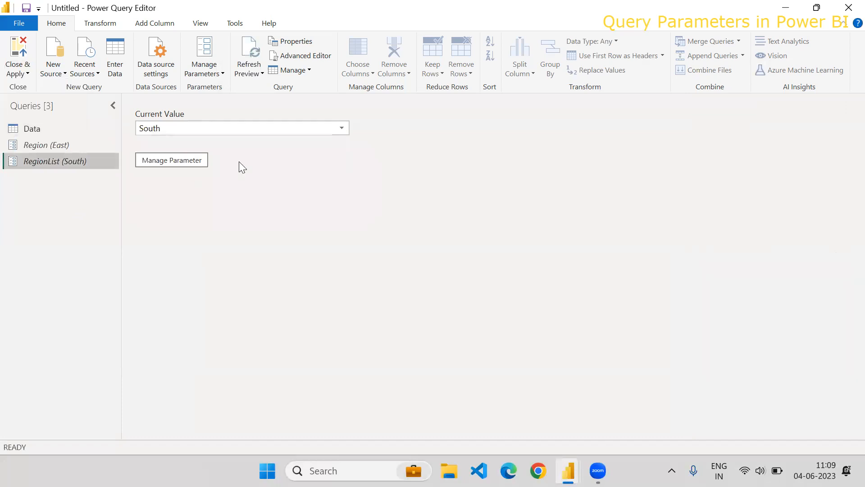
pyautogui.click(36, 129)
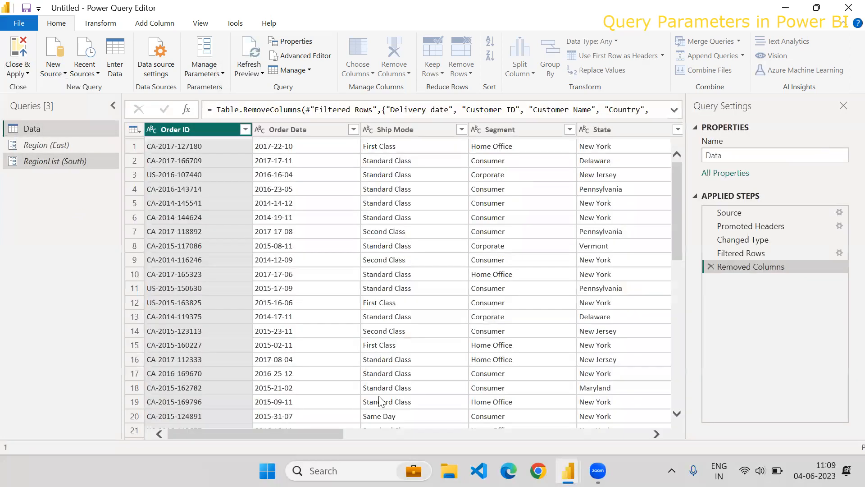
pyautogui.moveTo(284, 433); pyautogui.dragTo(494, 443)
pyautogui.moveTo(566, 442); pyautogui.dragTo(413, 443)
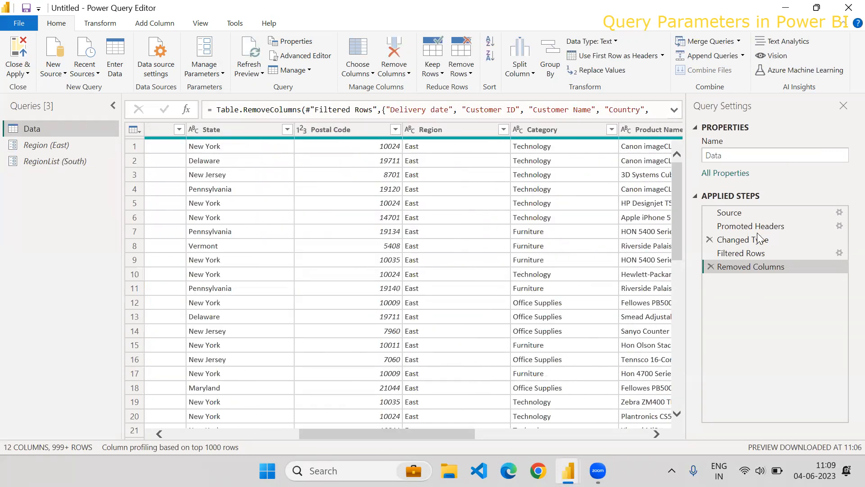
# Edit the Data query's Filtered Rows step so Region equals the RegionList parameter, then close the editor and apply the changes.
pyautogui.click(767, 253)
pyautogui.click(838, 253)
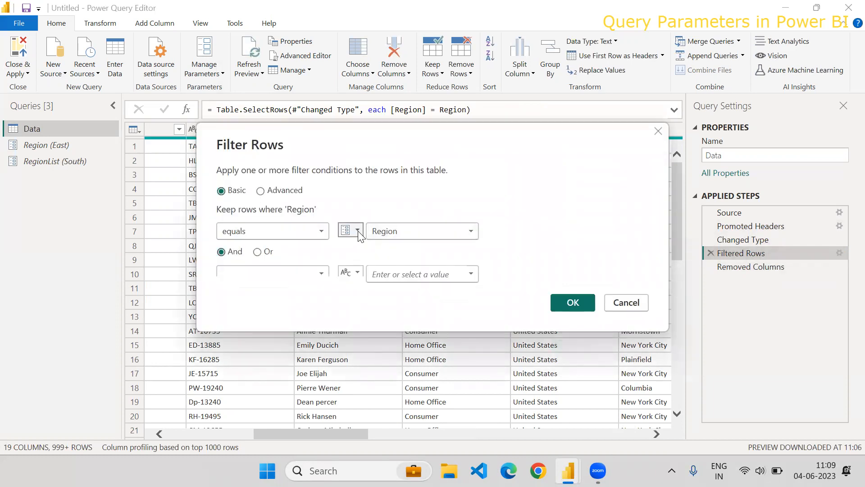
pyautogui.click(408, 235)
pyautogui.click(402, 259)
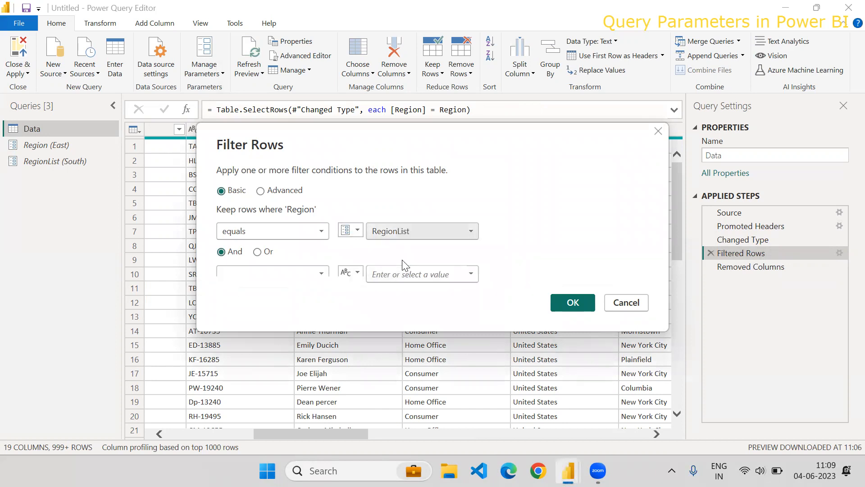
pyautogui.click(571, 302)
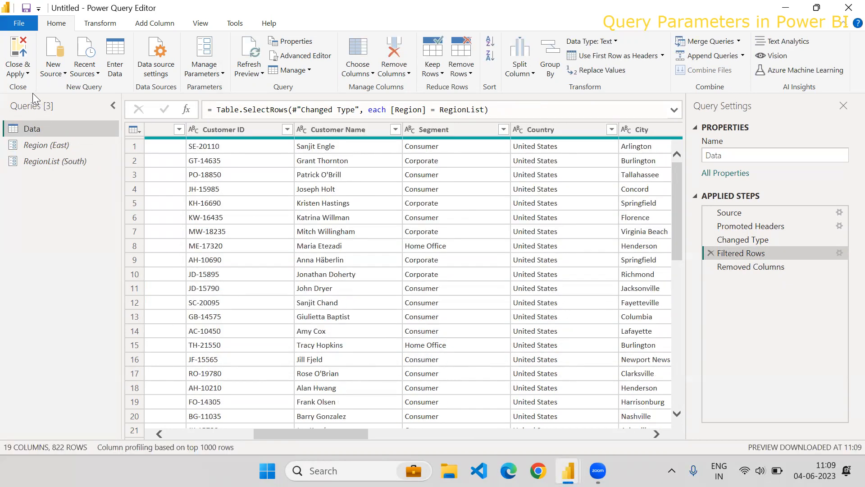
pyautogui.click(19, 76)
pyautogui.click(20, 84)
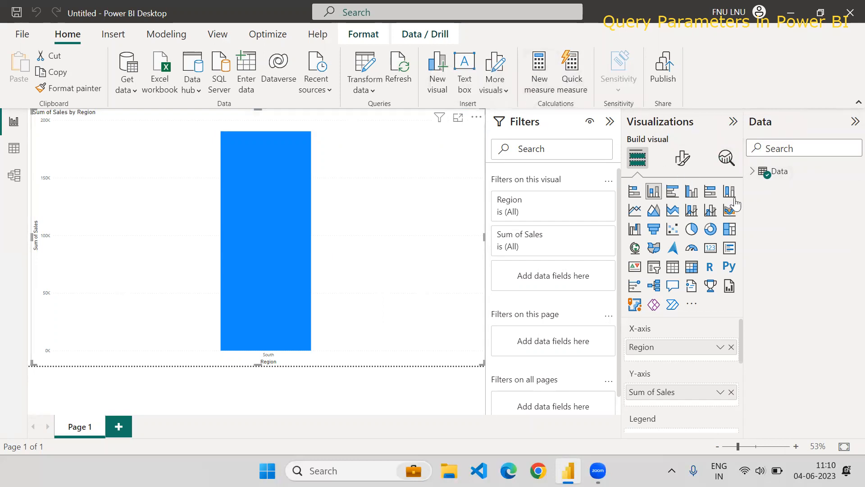
# Open the Data table's query from the report again and examine the RegionList parameter and the filtered Region column.
pyautogui.click(752, 174)
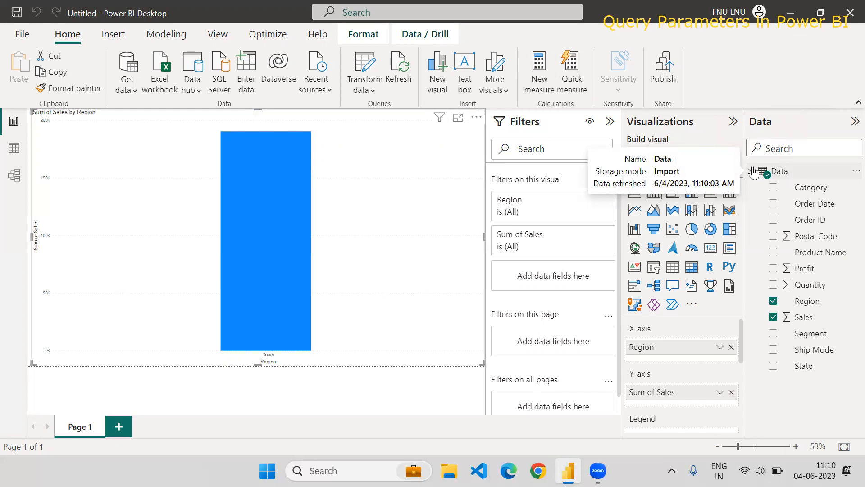
pyautogui.click(753, 172)
pyautogui.click(855, 171)
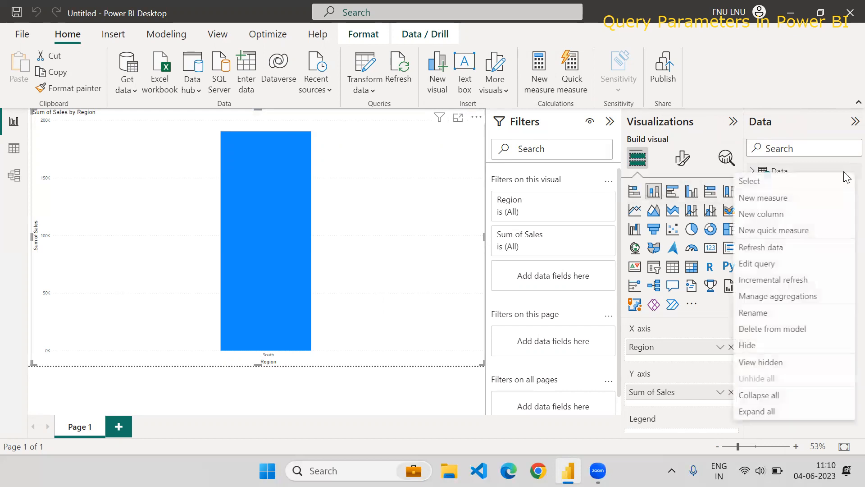
pyautogui.click(774, 263)
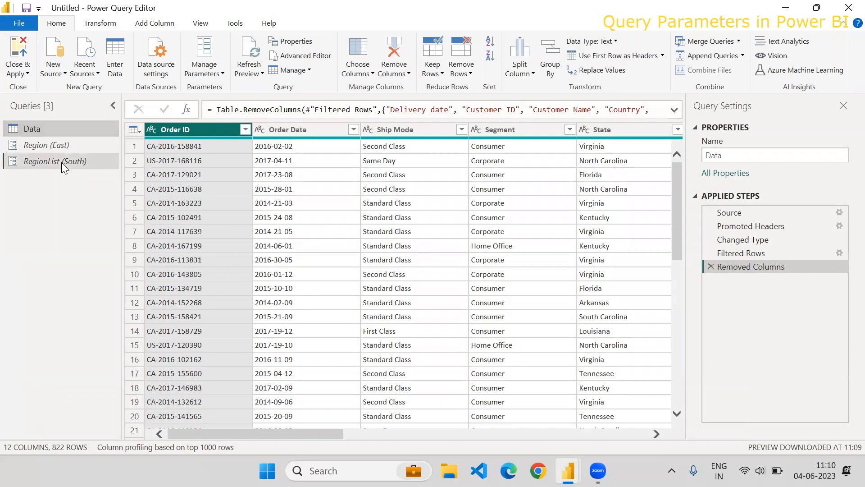
pyautogui.click(62, 162)
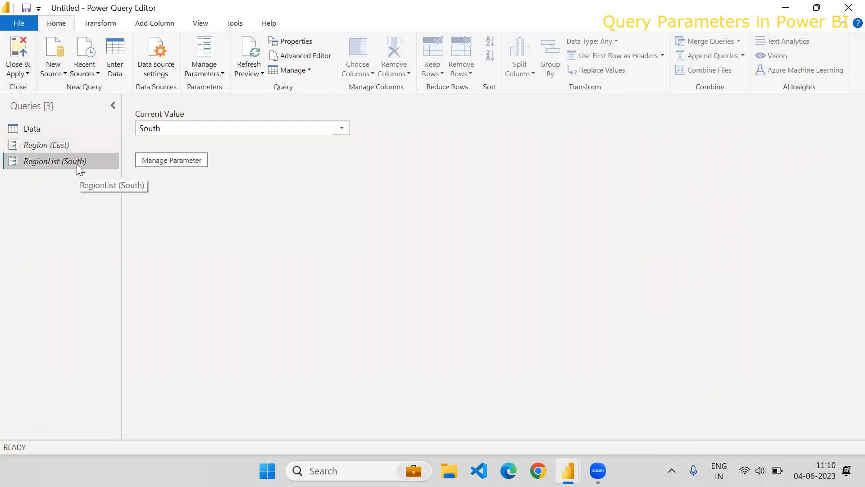
pyautogui.click(43, 129)
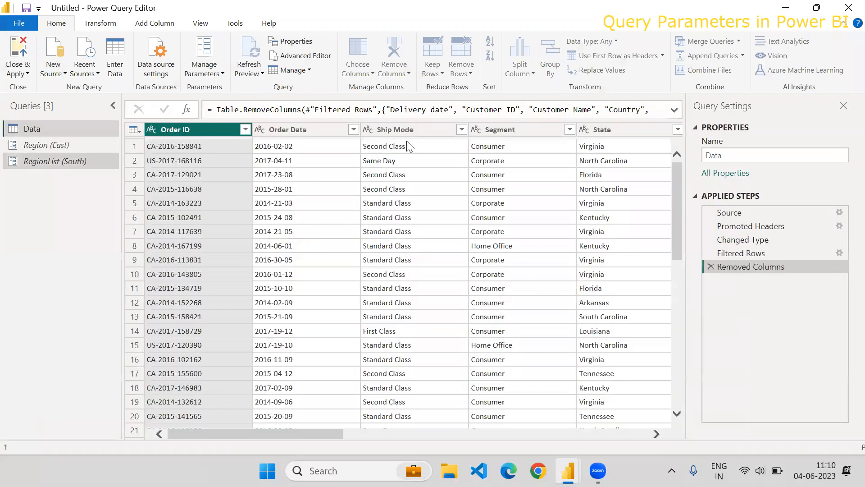
pyautogui.rightClick(69, 133)
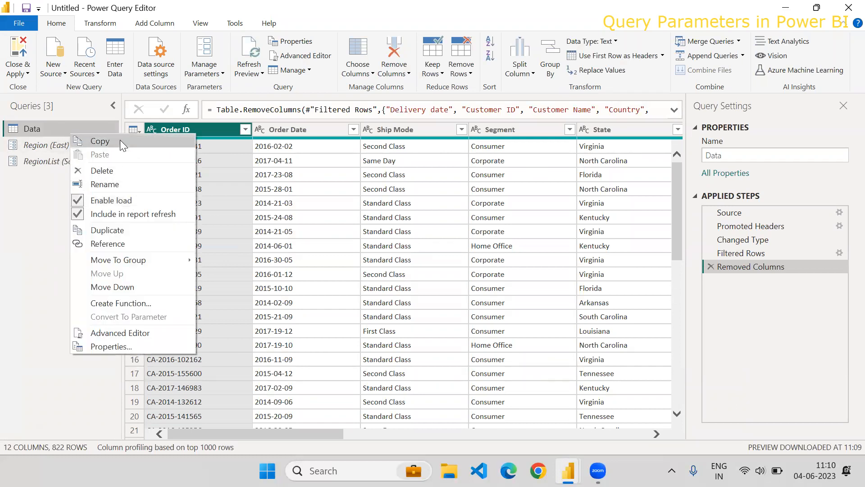
pyautogui.click(27, 293)
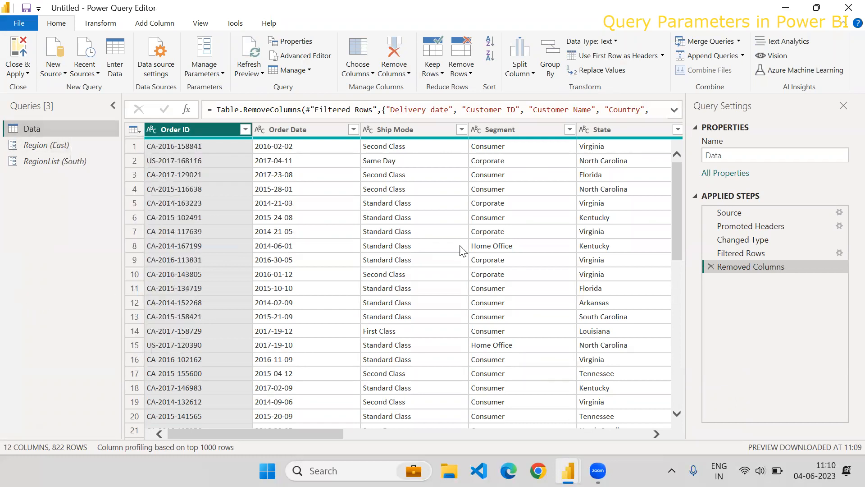
pyautogui.moveTo(214, 433); pyautogui.dragTo(295, 439)
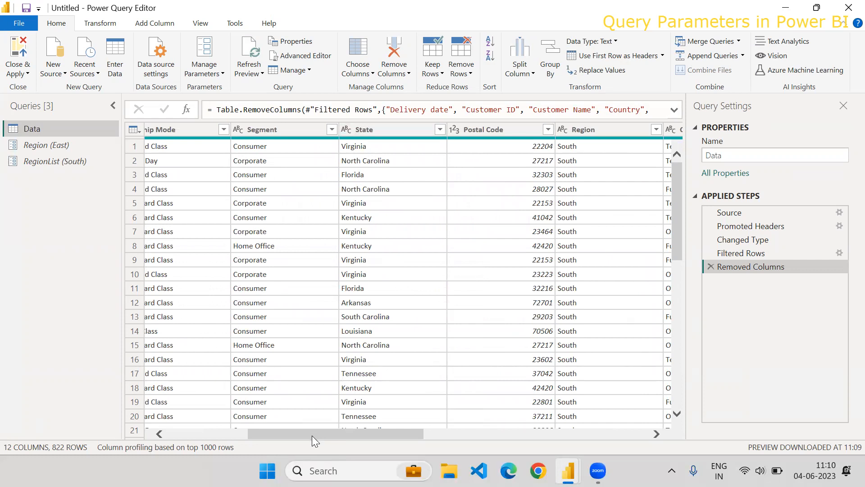
pyautogui.moveTo(311, 437); pyautogui.dragTo(204, 434)
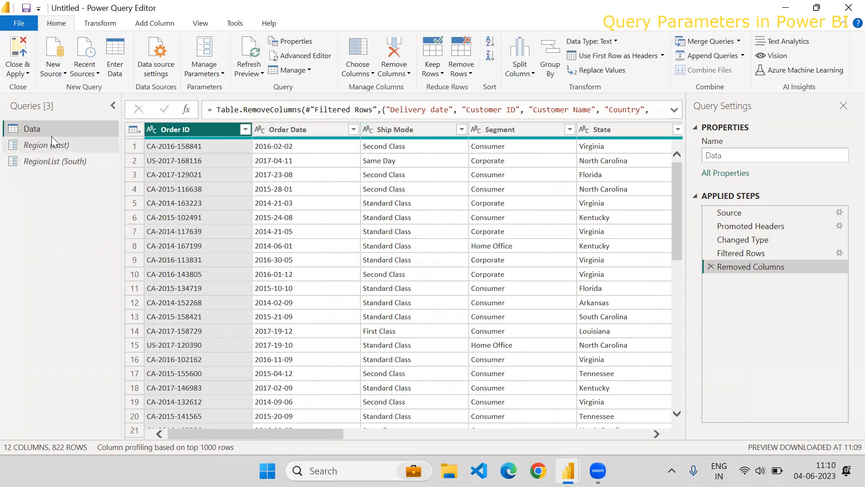
pyautogui.click(197, 72)
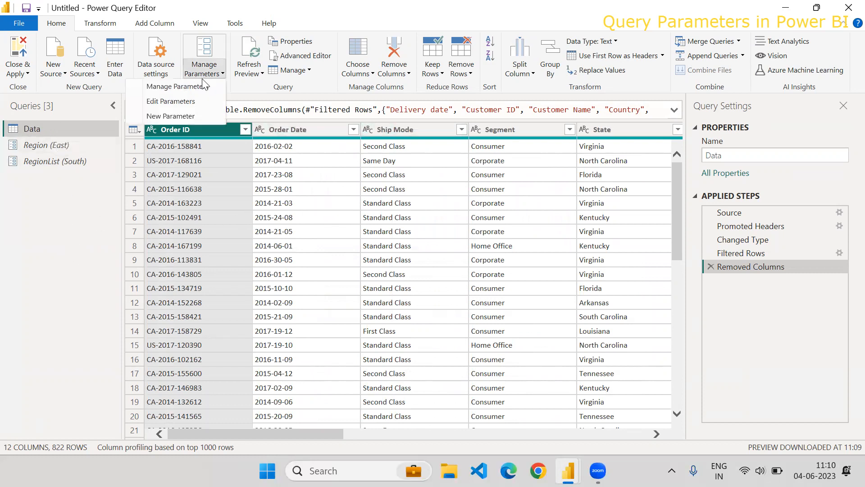
pyautogui.click(170, 116)
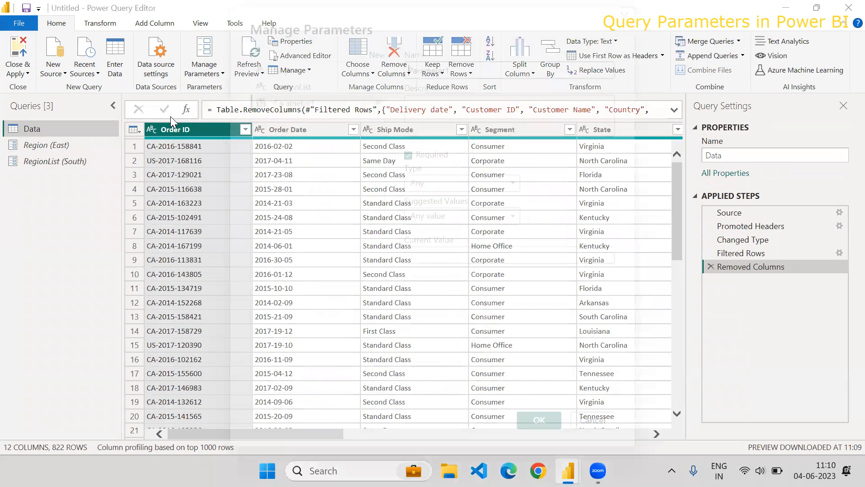
pyautogui.click(592, 421)
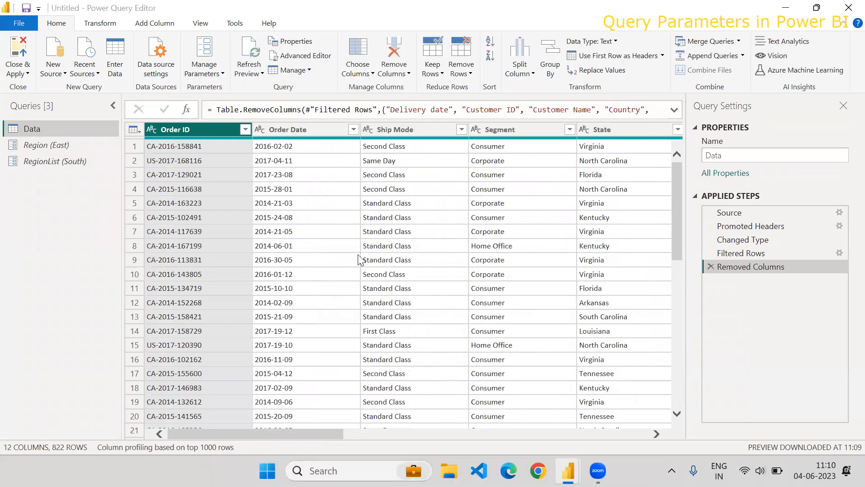
# Duplicate the Data query and rename the copy StateList.
pyautogui.rightClick(58, 129)
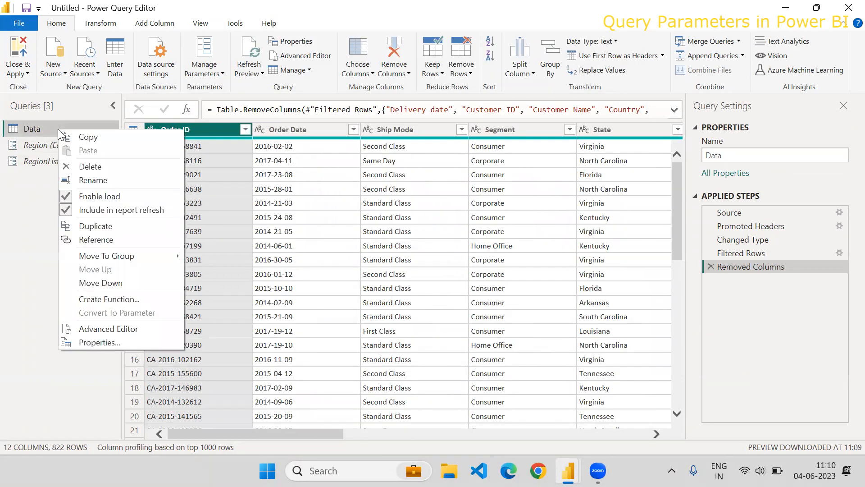
pyautogui.click(109, 226)
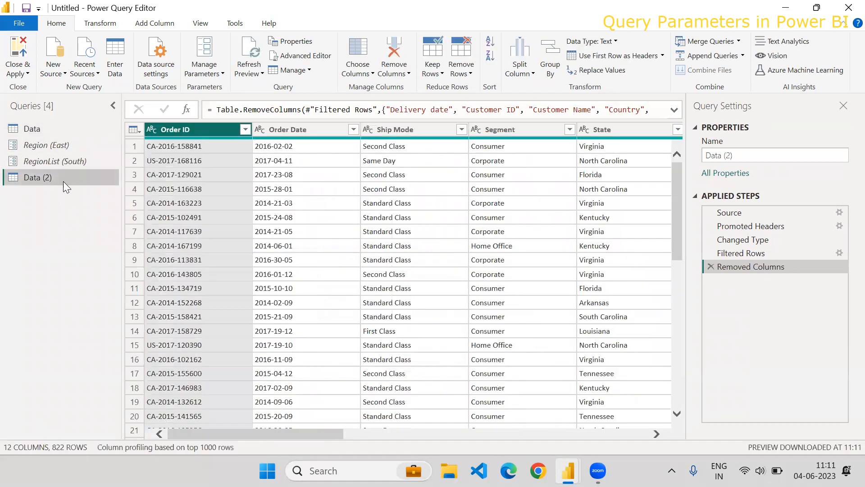
pyautogui.doubleClick(64, 183)
pyautogui.click(64, 177)
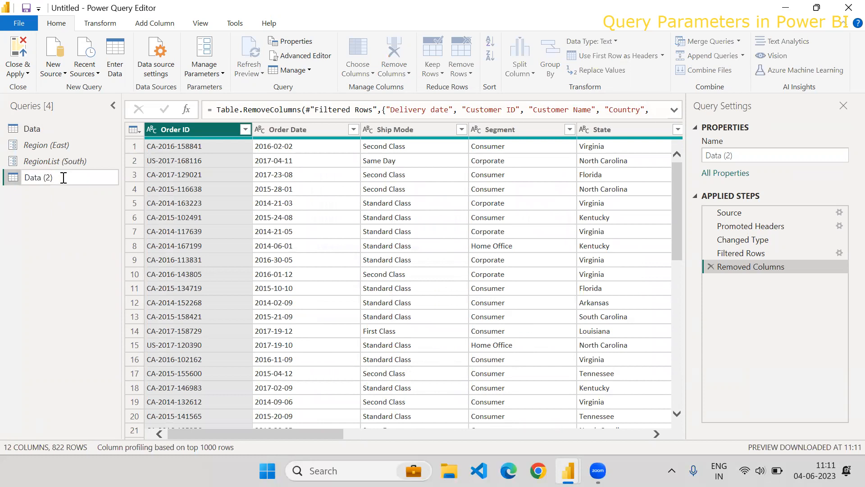
pyautogui.moveTo(68, 176); pyautogui.dragTo(45, 177)
pyautogui.press('BackSpace')
pyautogui.press('BackSpace')
pyautogui.press('BackSpace')
pyautogui.press('BackSpace')
pyautogui.click(233, 181)
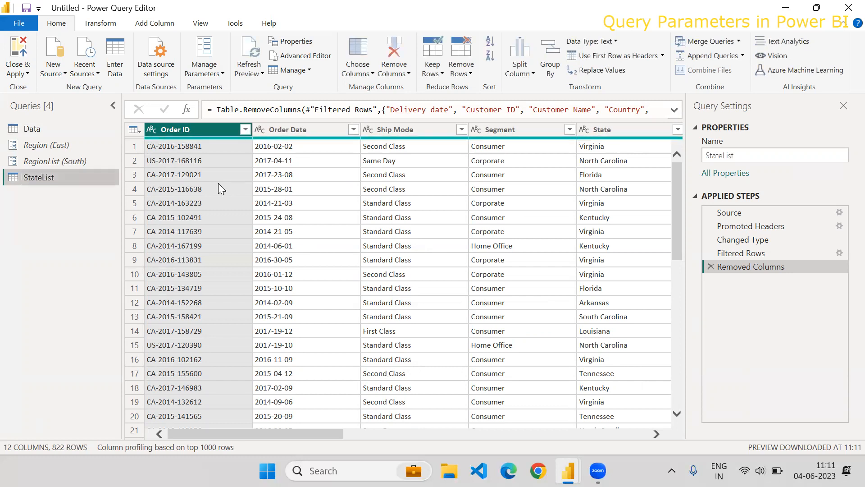
# Remove all columns except State from the StateList query.
pyautogui.keyDown('ctrl'); pyautogui.click(501, 130); pyautogui.keyUp('ctrl')
pyautogui.click(616, 131)
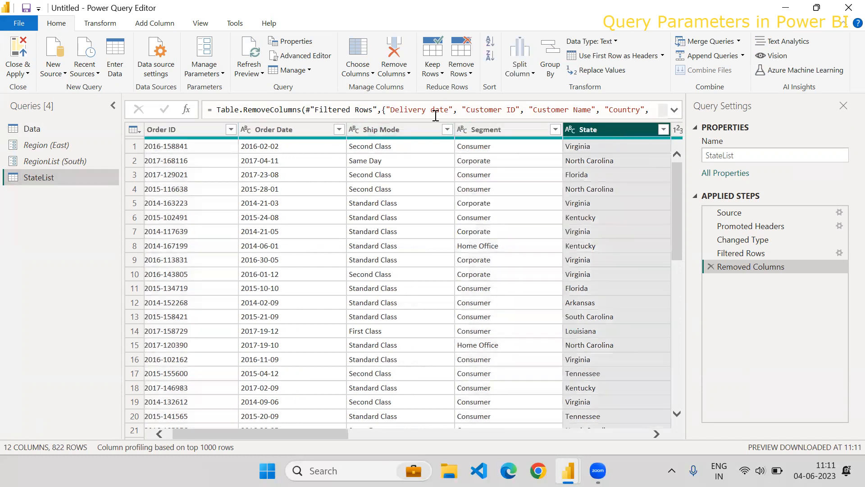
pyautogui.click(461, 72)
pyautogui.click(398, 74)
pyautogui.click(378, 101)
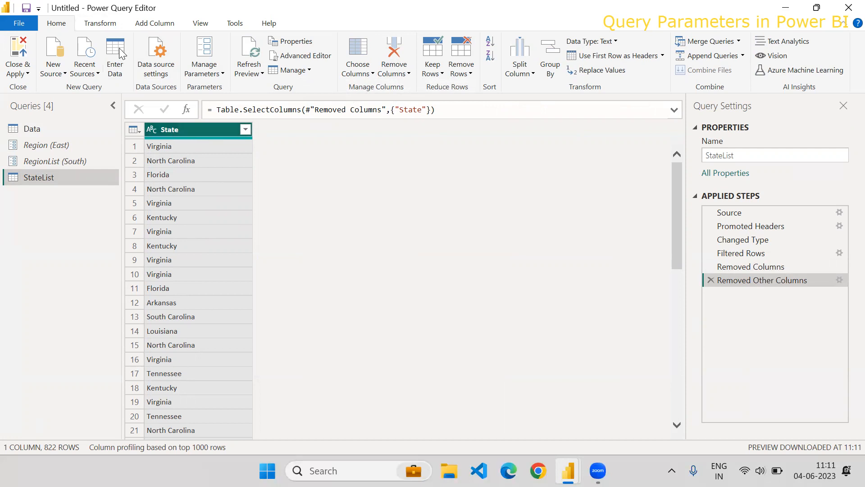
# Try converting the State column to a list before removing duplicates, then delete that conversion step.
pyautogui.click(101, 25)
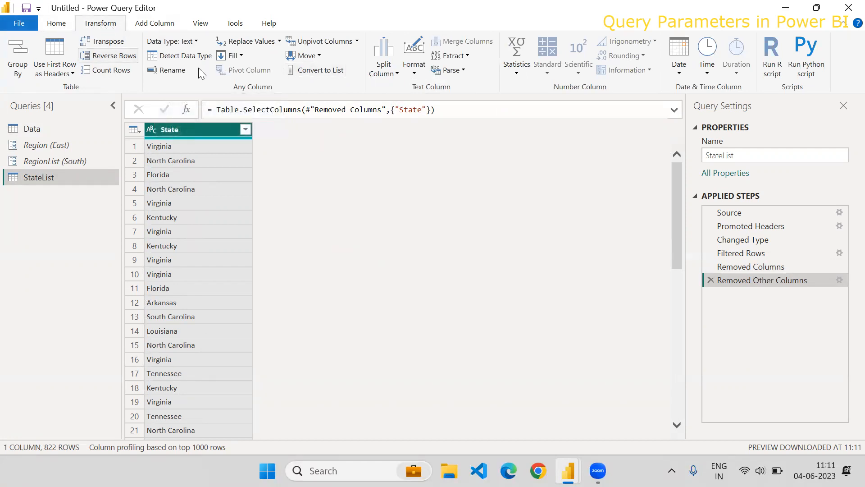
pyautogui.click(313, 72)
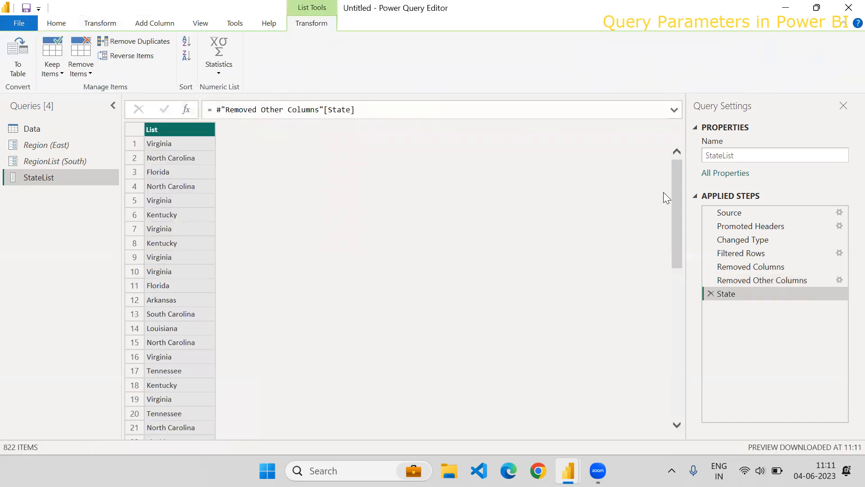
pyautogui.moveTo(676, 182)
pyautogui.mouseDown()
pyautogui.moveTo(679, 382)
pyautogui.moveTo(683, 171)
pyautogui.mouseUp()
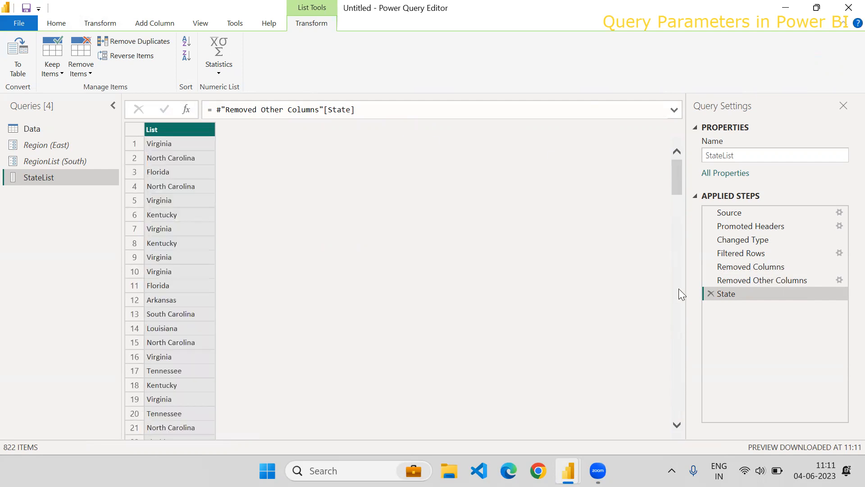
pyautogui.click(711, 293)
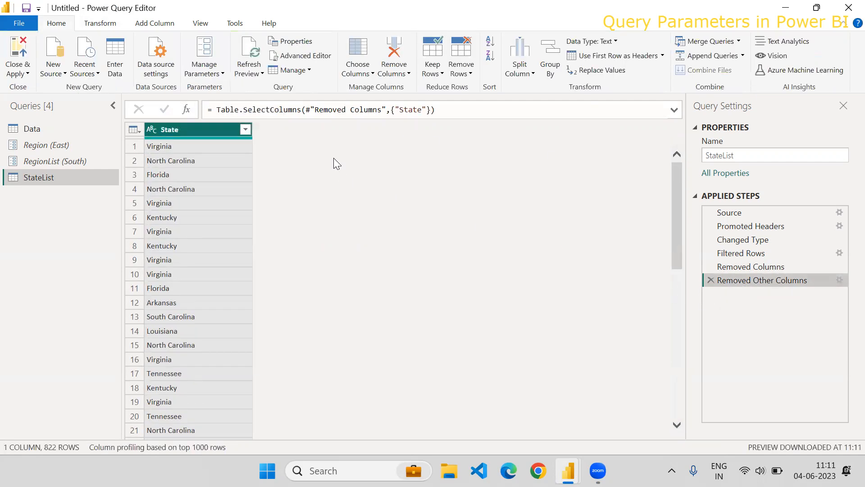
# Remove duplicate rows from StateList's State column and convert the column to a list.
pyautogui.click(463, 72)
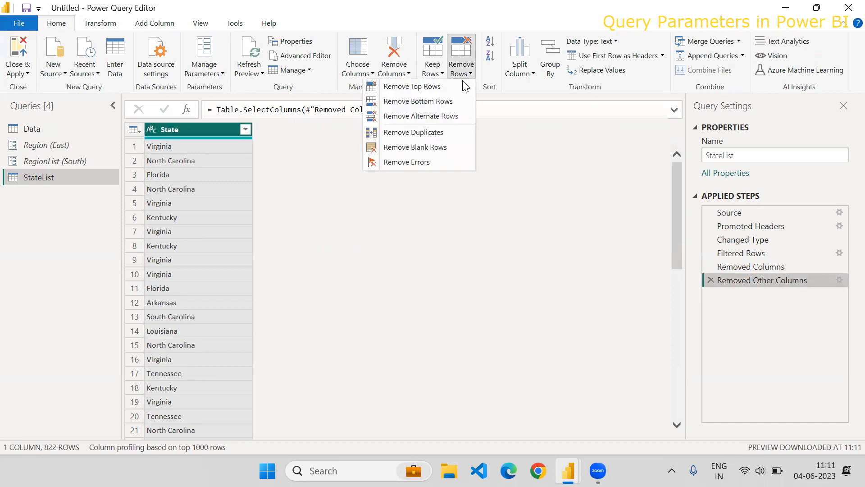
pyautogui.click(419, 131)
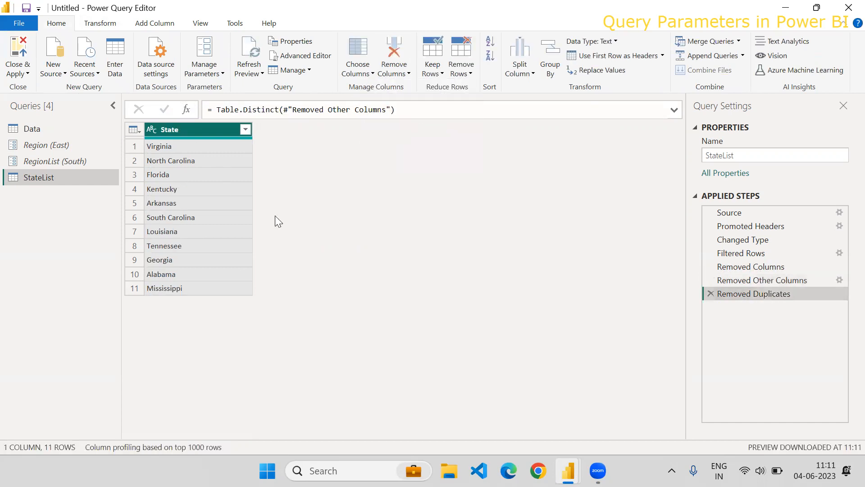
pyautogui.click(100, 23)
pyautogui.click(330, 70)
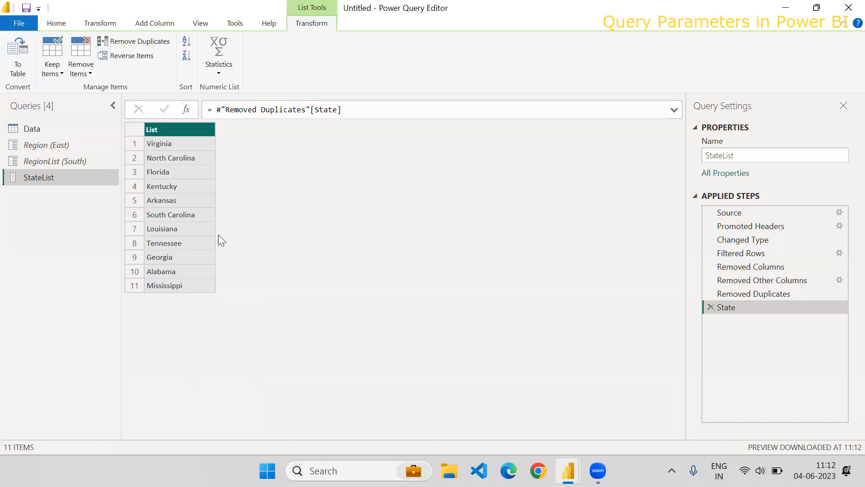
pyautogui.click(107, 23)
pyautogui.click(157, 23)
pyautogui.click(57, 23)
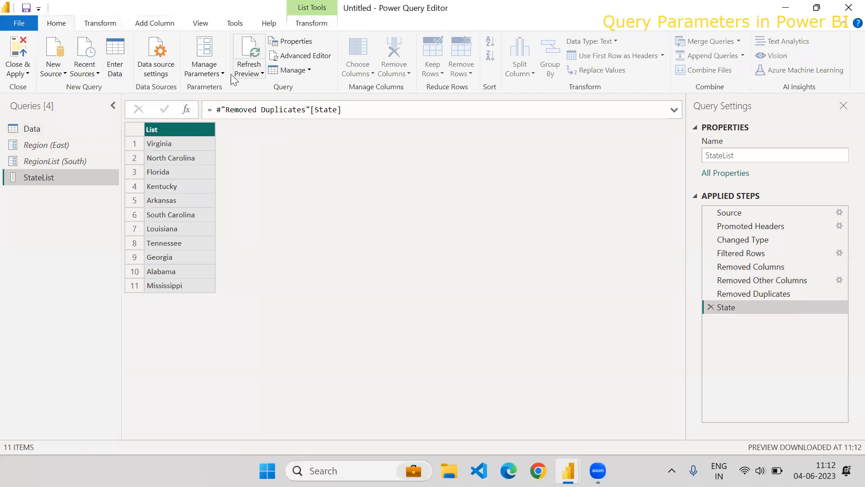
# Create a new query parameter and try to name it StateList.
pyautogui.click(183, 74)
pyautogui.click(184, 113)
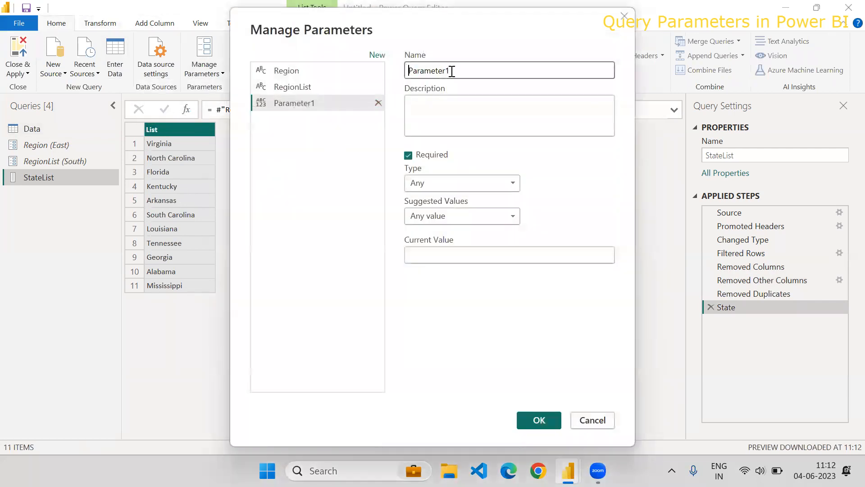
pyautogui.doubleClick(462, 72)
pyautogui.write('StateLiast')
pyautogui.press('BackSpace')
pyautogui.press('BackSpace')
pyautogui.press('BackSpace')
pyautogui.write('st')
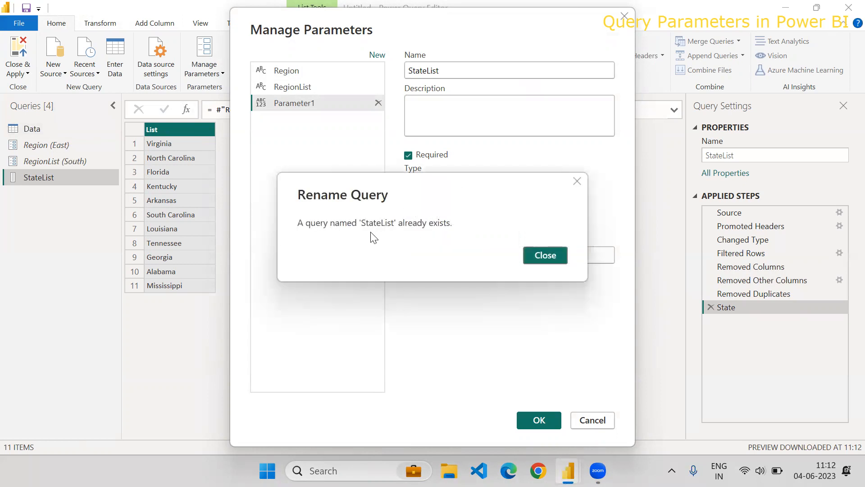
pyautogui.click(540, 263)
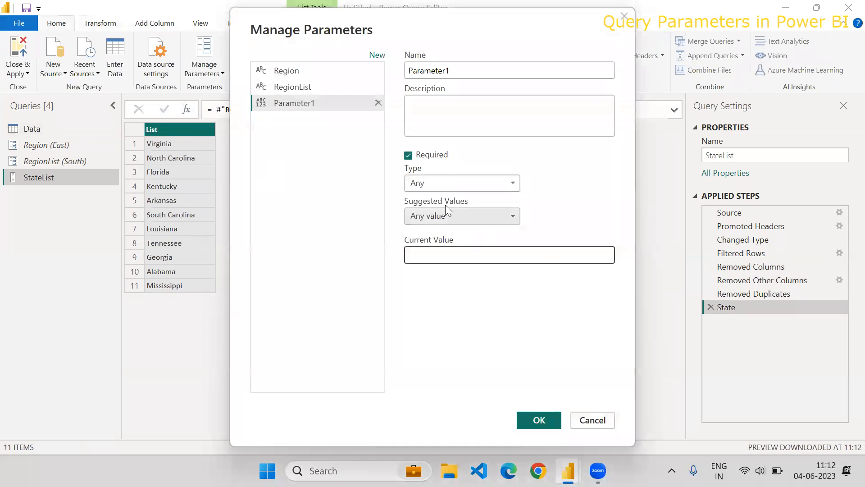
# Name the new parameter ListState.
pyautogui.click(443, 186)
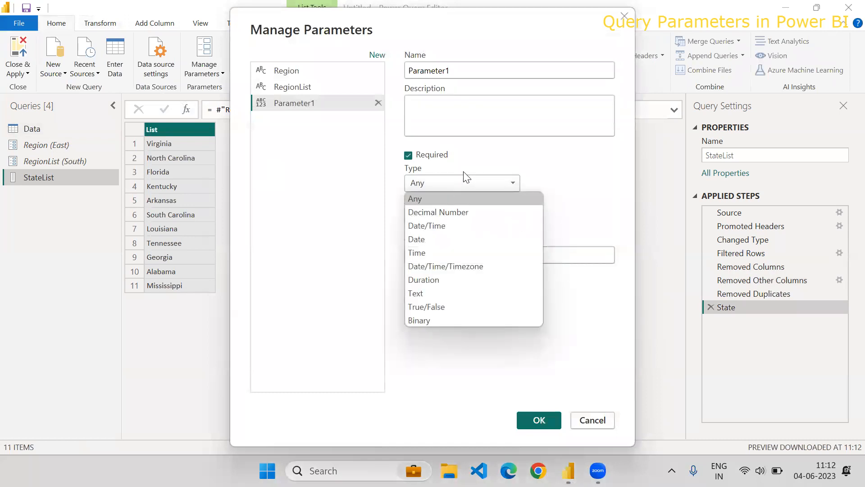
pyautogui.click(551, 169)
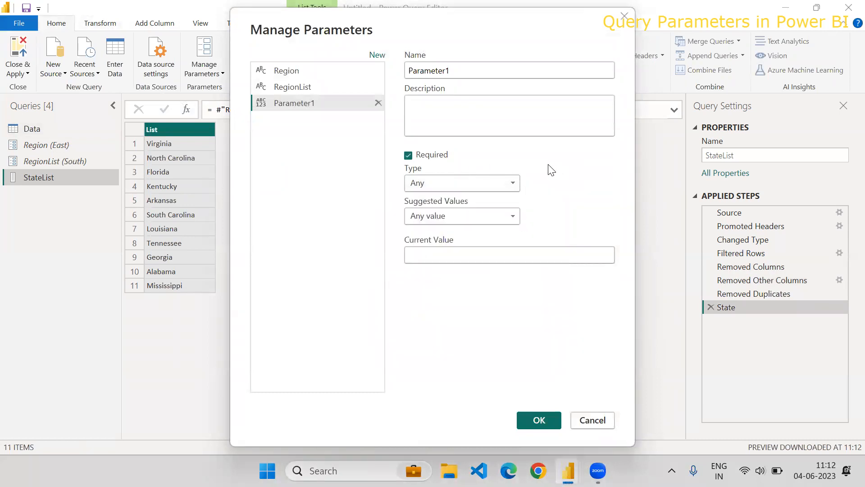
pyautogui.click(475, 73)
pyautogui.moveTo(526, 69); pyautogui.dragTo(305, 74)
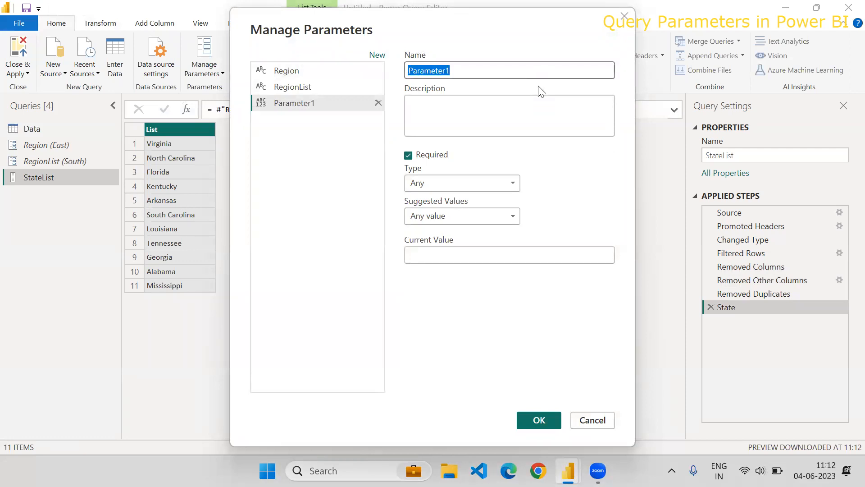
pyautogui.press('BackSpace')
pyautogui.write('List')
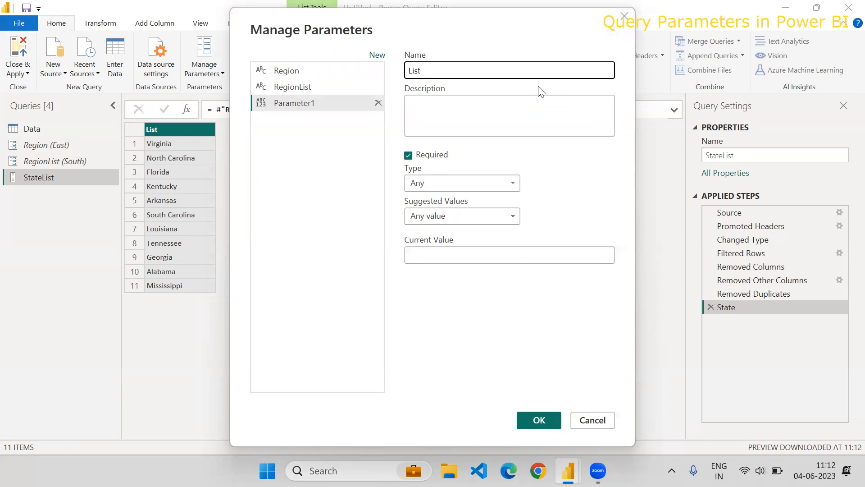
pyautogui.write('State')
# Make ListState take its suggested values from a query, using StateList as the source.
pyautogui.click(432, 216)
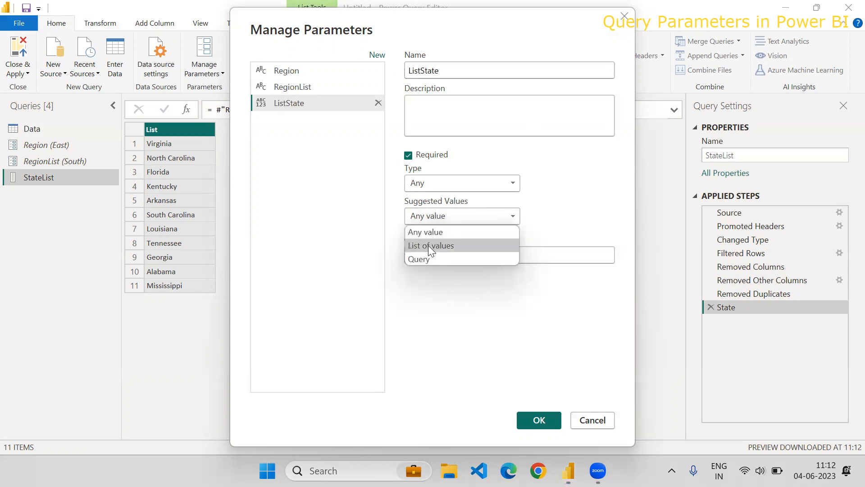
pyautogui.click(428, 258)
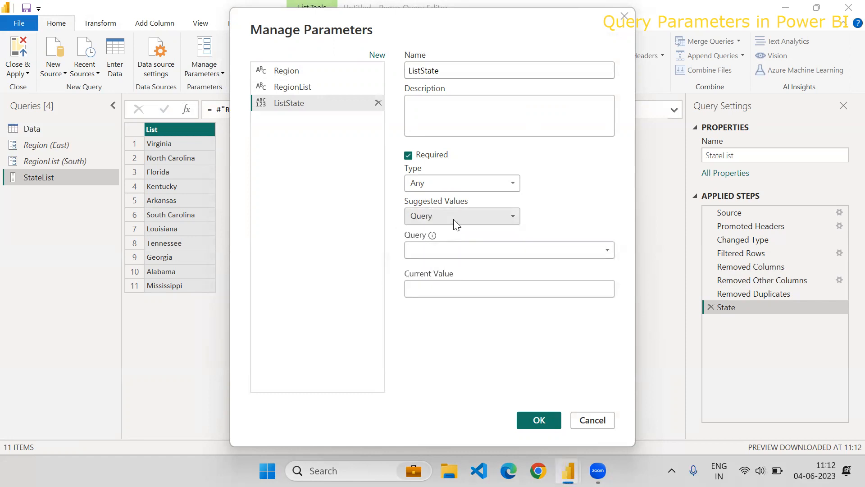
pyautogui.click(441, 250)
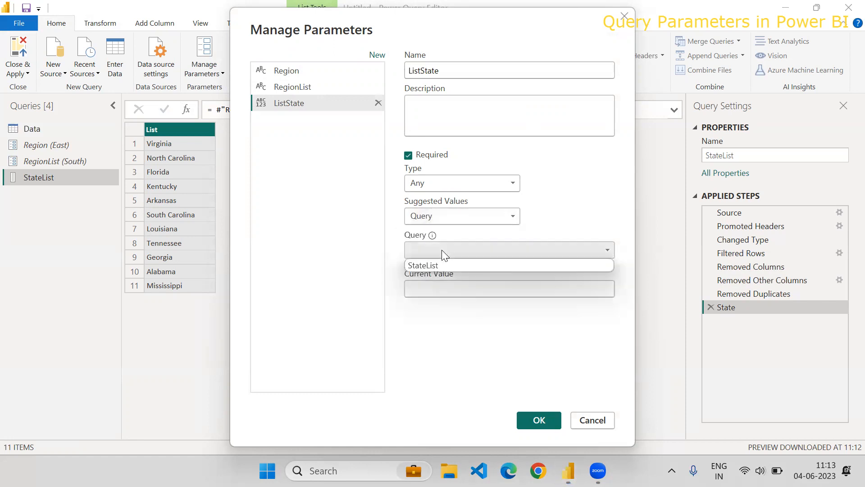
pyautogui.click(439, 266)
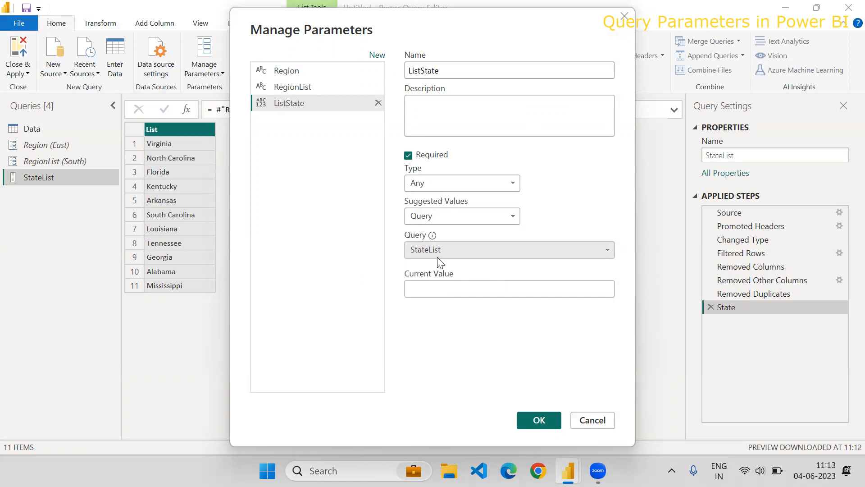
pyautogui.click(445, 252)
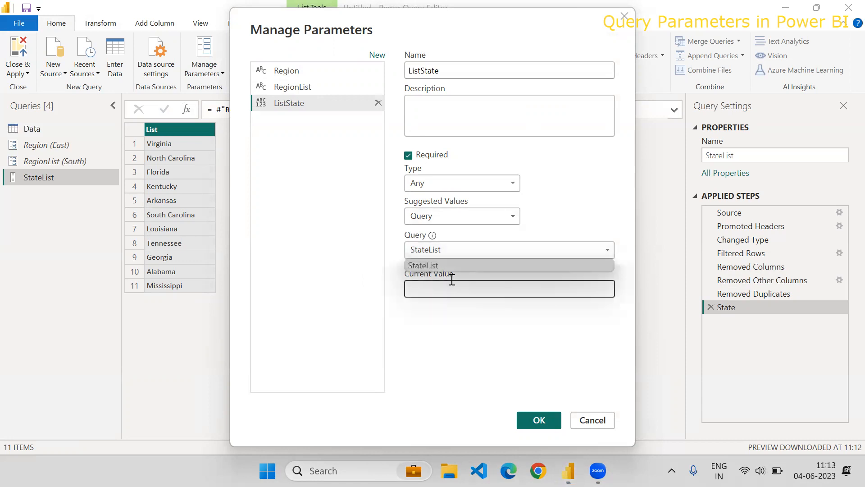
pyautogui.click(453, 248)
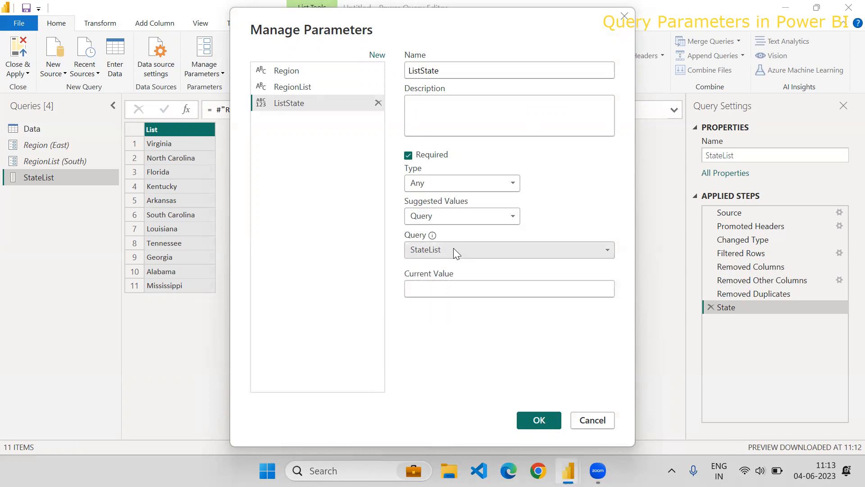
# Set ListState's current value to Virginia and save the new parameter.
pyautogui.click(440, 293)
pyautogui.click(441, 293)
pyautogui.write('Virg')
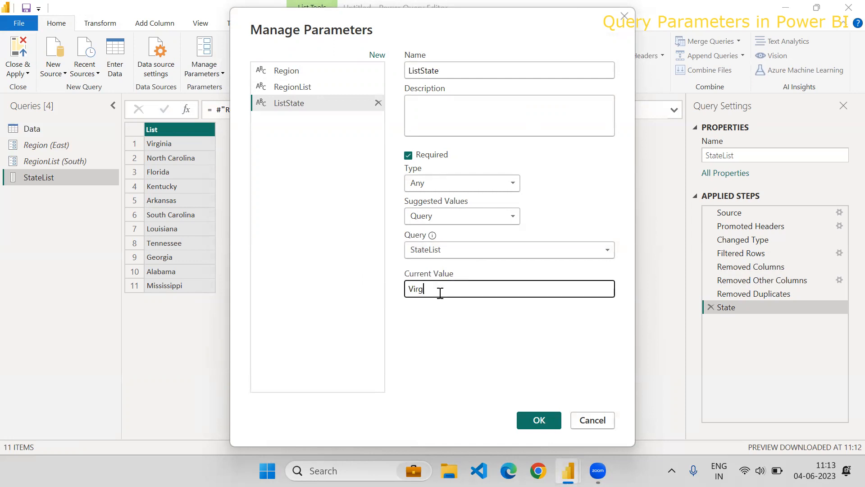
pyautogui.write('inia')
pyautogui.click(527, 422)
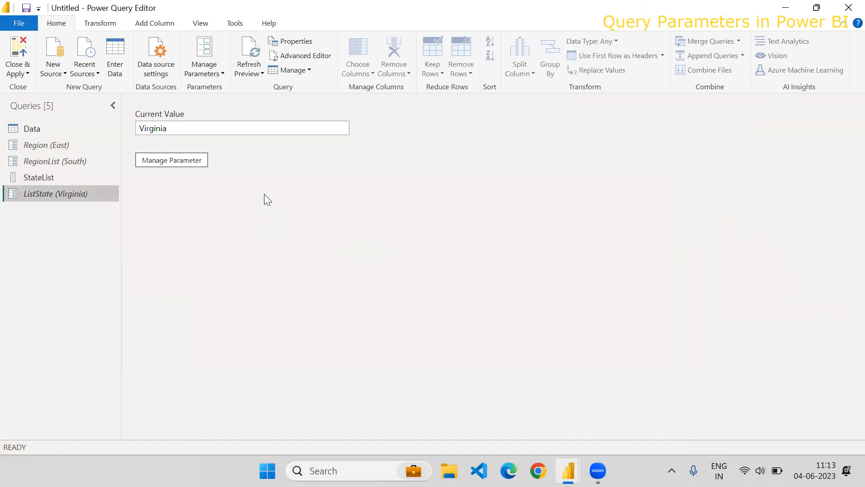
pyautogui.click(318, 129)
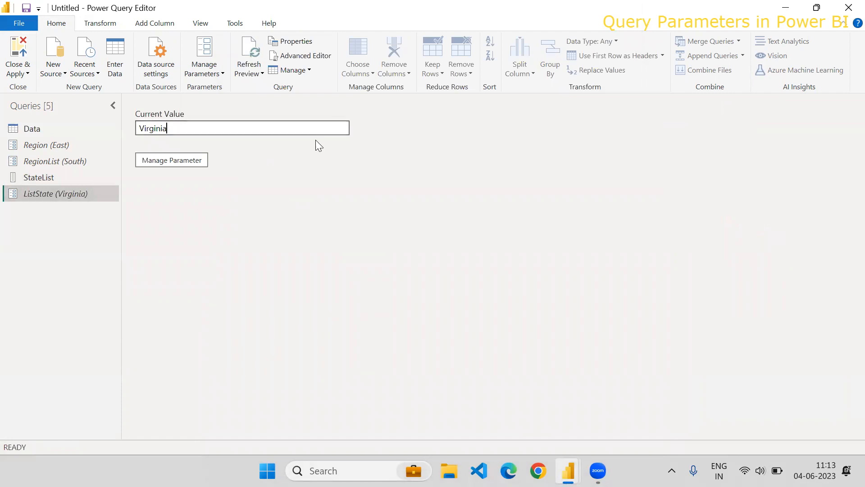
pyautogui.click(46, 177)
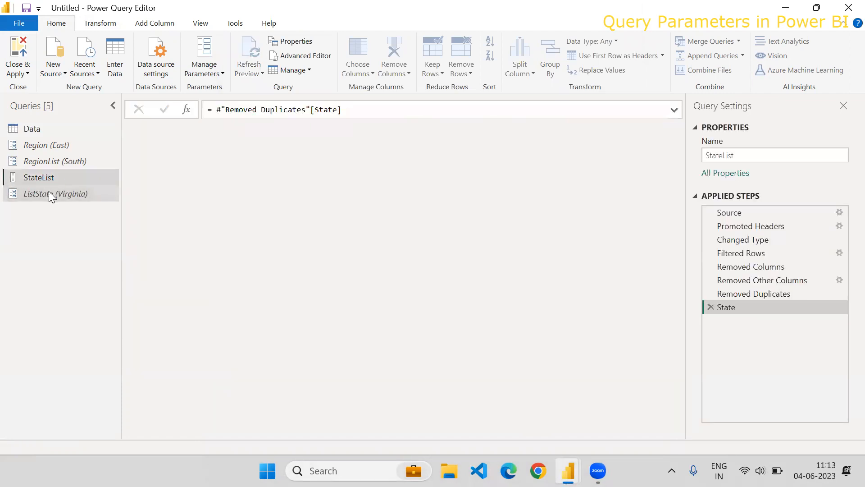
pyautogui.click(48, 195)
pyautogui.click(184, 128)
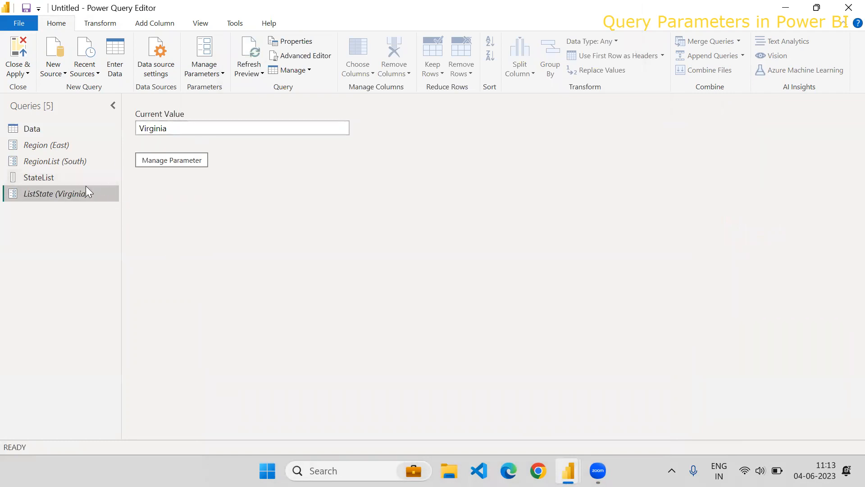
# Filter the Data query to rows where State equals the ListState parameter.
pyautogui.click(64, 128)
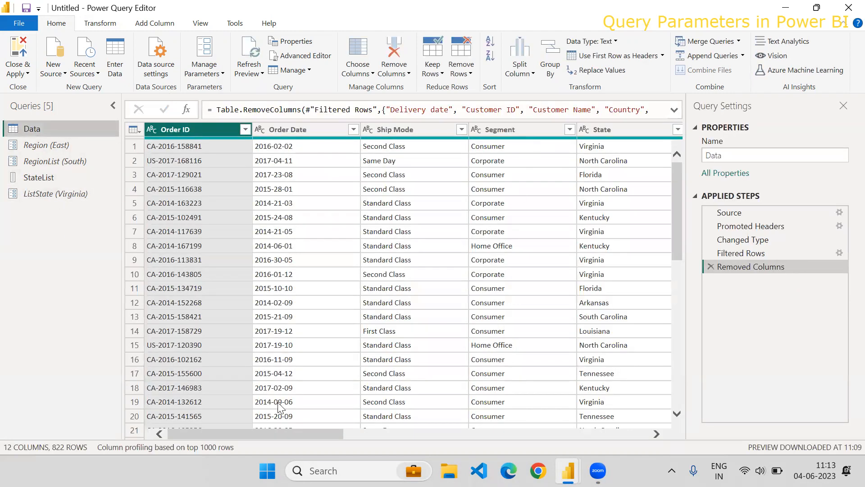
pyautogui.moveTo(272, 431); pyautogui.dragTo(357, 436)
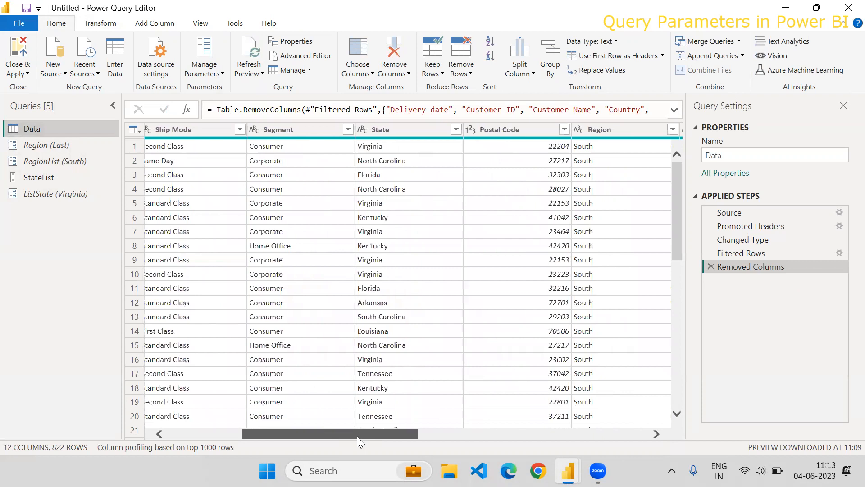
pyautogui.click(428, 130)
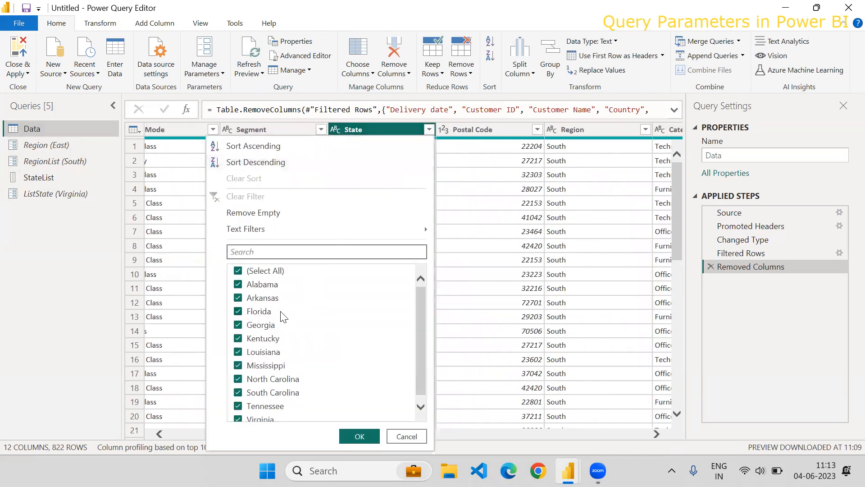
pyautogui.moveTo(270, 235)
pyautogui.click(460, 230)
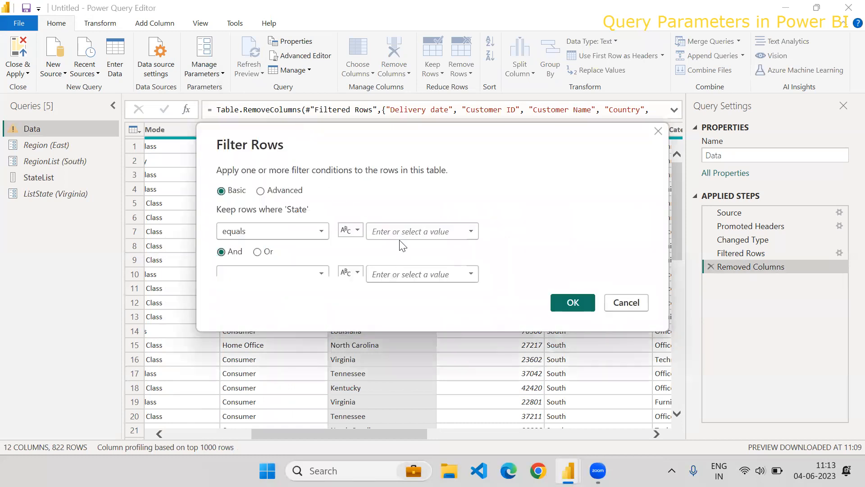
pyautogui.click(349, 231)
pyautogui.click(361, 256)
pyautogui.click(261, 190)
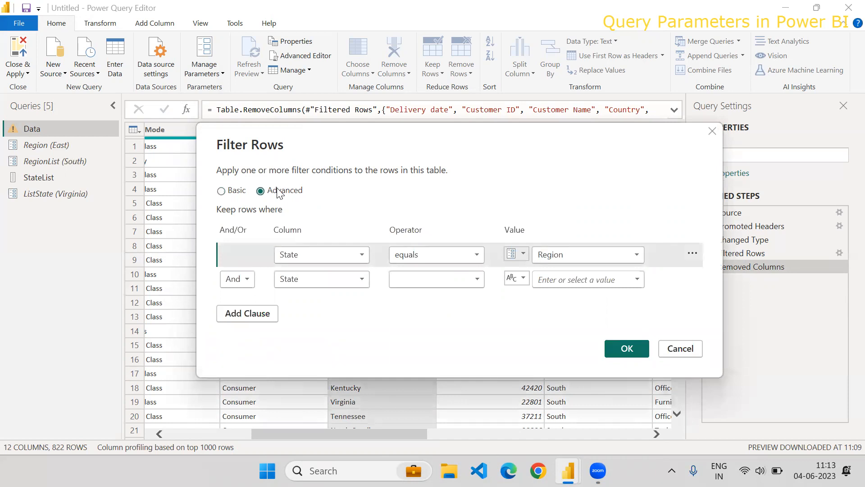
pyautogui.click(571, 254)
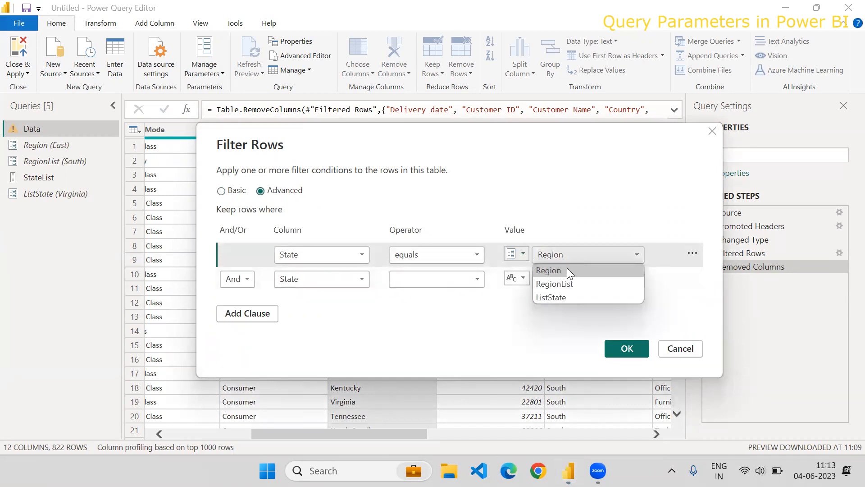
pyautogui.click(560, 297)
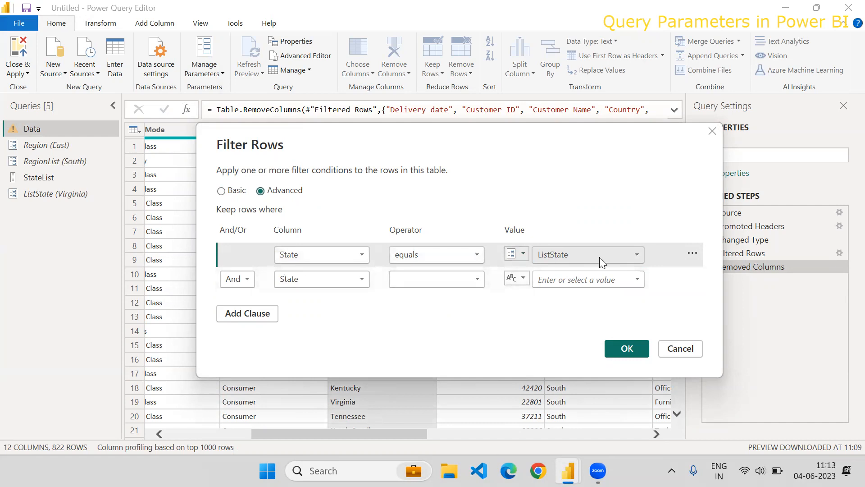
pyautogui.click(629, 349)
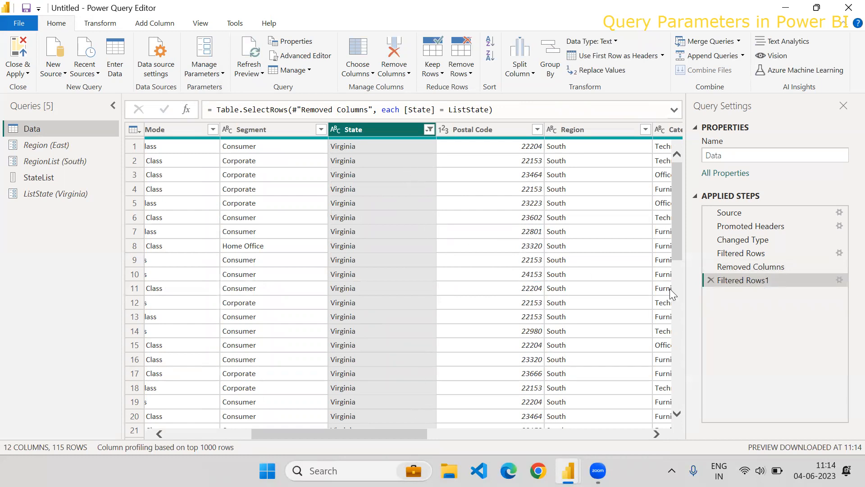
# Set the ListState parameter's current value to Test and check the rows of the Data query.
pyautogui.moveTo(676, 208); pyautogui.dragTo(688, 126)
pyautogui.click(59, 194)
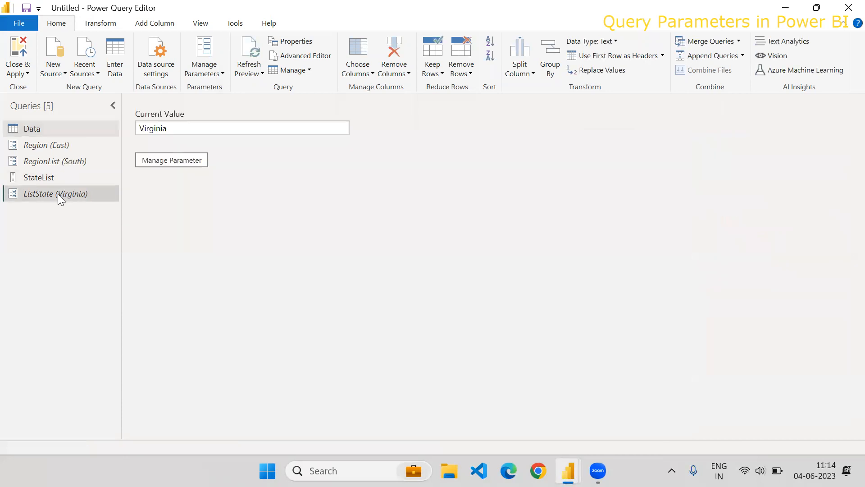
pyautogui.moveTo(249, 128); pyautogui.dragTo(62, 124)
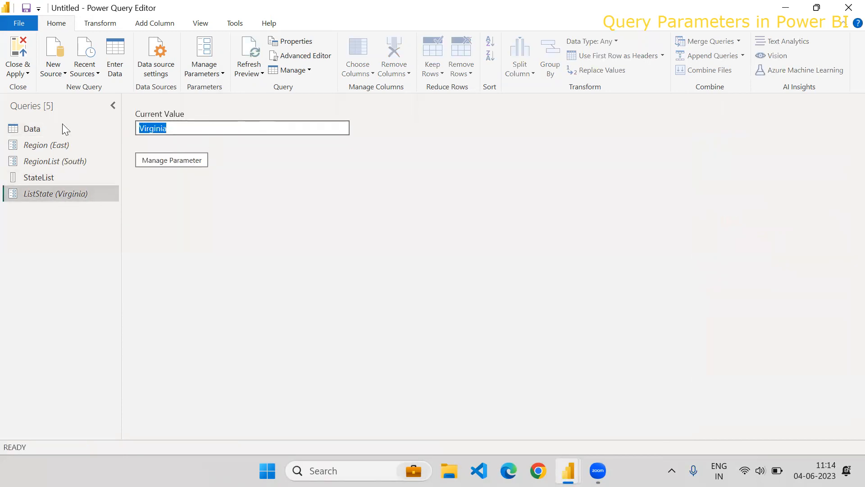
pyautogui.press('BackSpace')
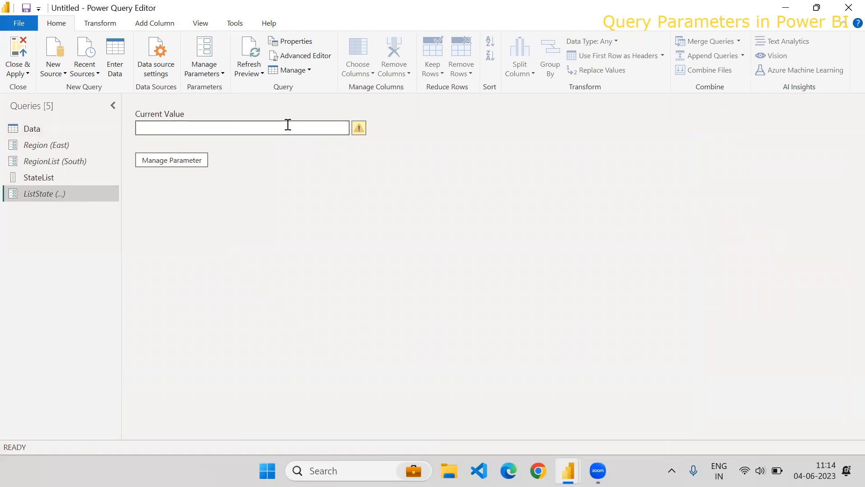
pyautogui.write('Test')
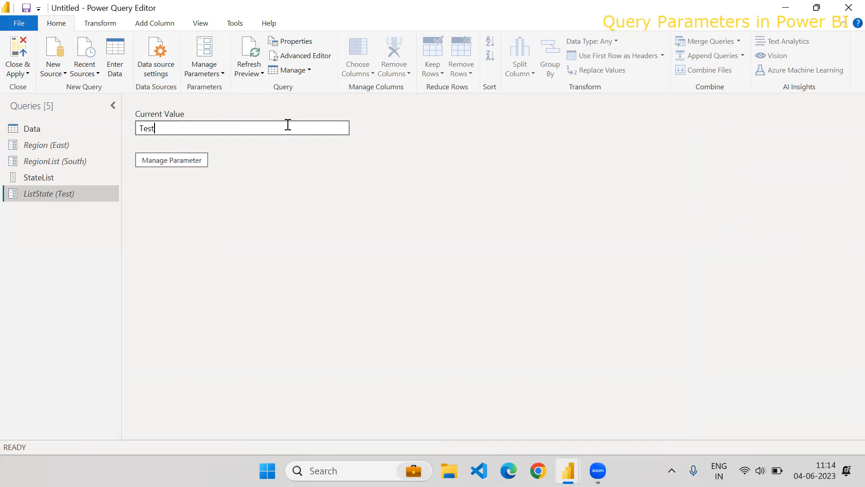
pyautogui.click(41, 129)
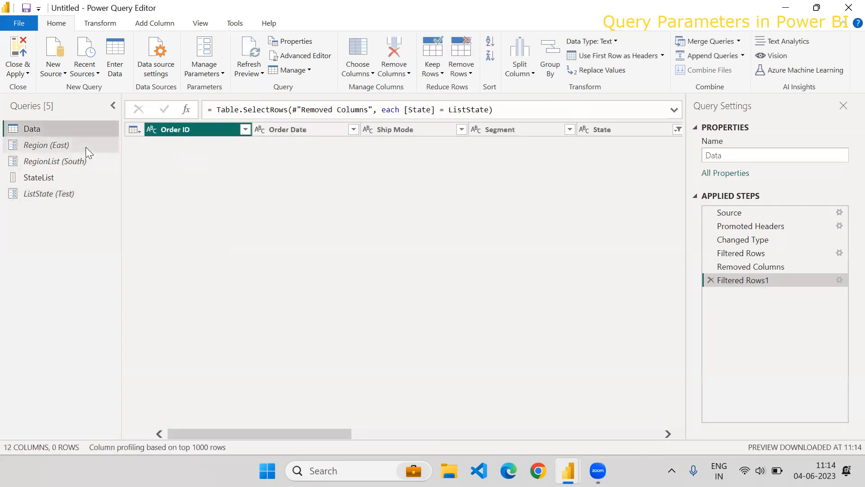
# Look up a valid state in StateList and set the ListState parameter's current value to Florida.
pyautogui.click(48, 194)
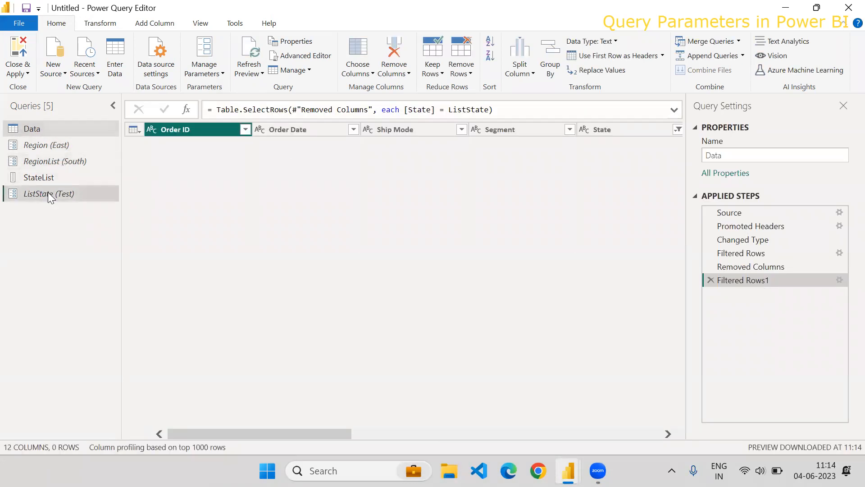
pyautogui.doubleClick(149, 128)
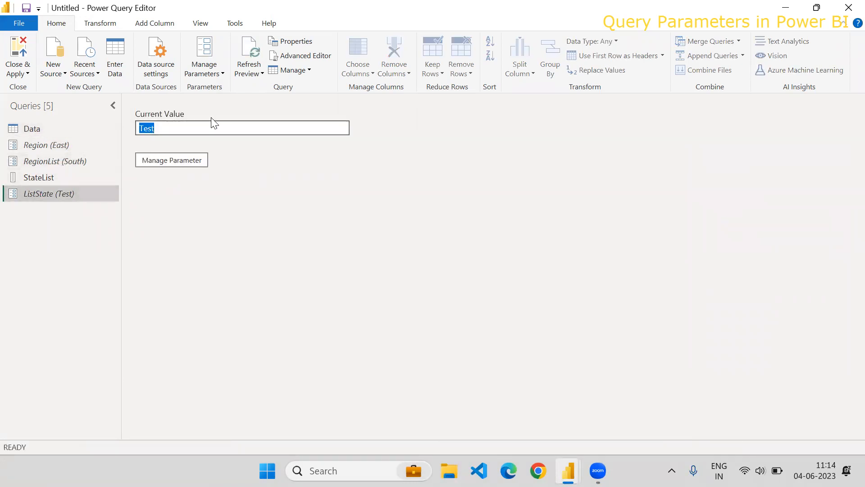
pyautogui.click(50, 182)
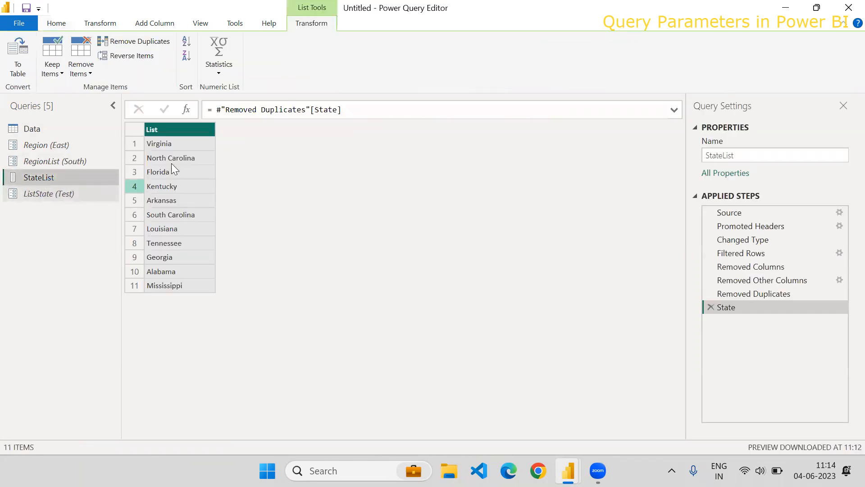
pyautogui.click(42, 194)
pyautogui.doubleClick(216, 124)
pyautogui.write('Florida')
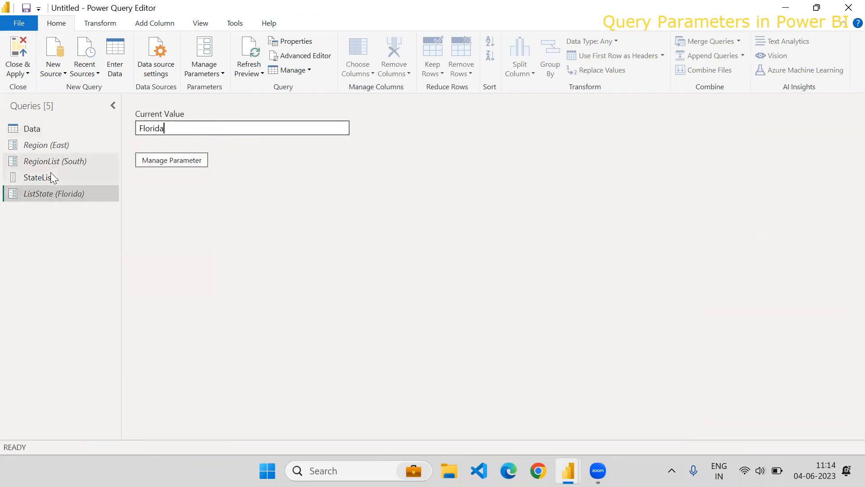
# Examine the rows of the Data query and the filter on its State column.
pyautogui.click(37, 129)
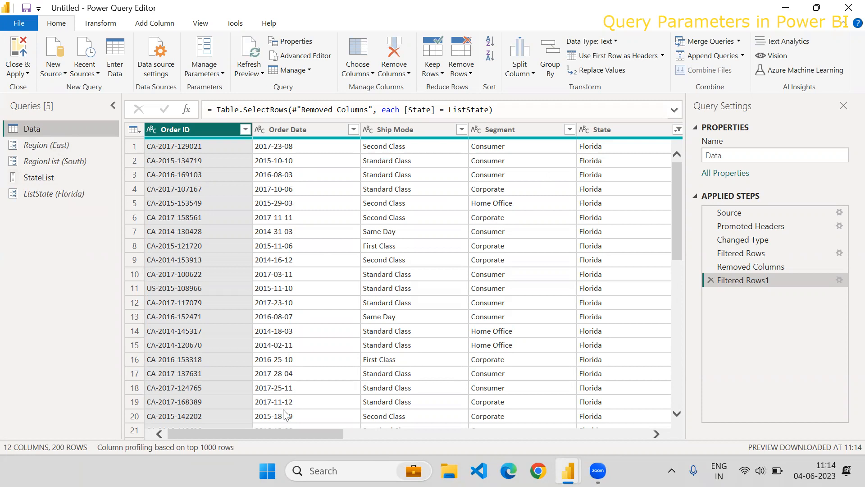
pyautogui.moveTo(250, 432); pyautogui.dragTo(308, 437)
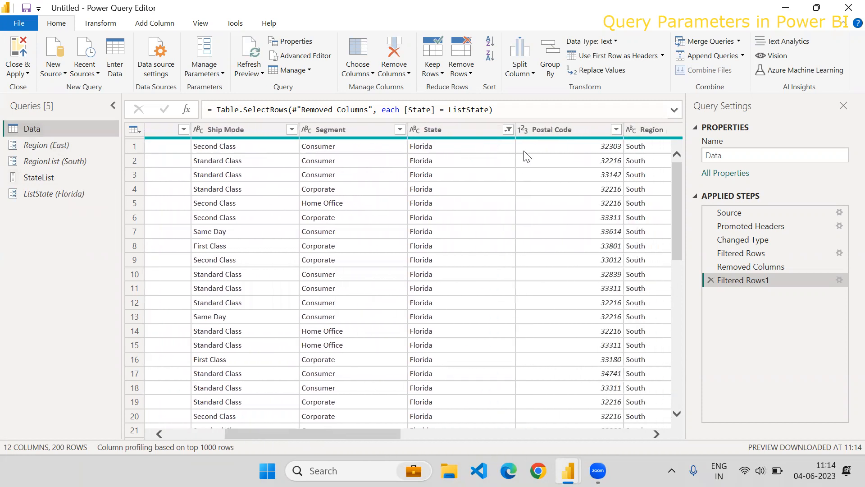
pyautogui.click(509, 131)
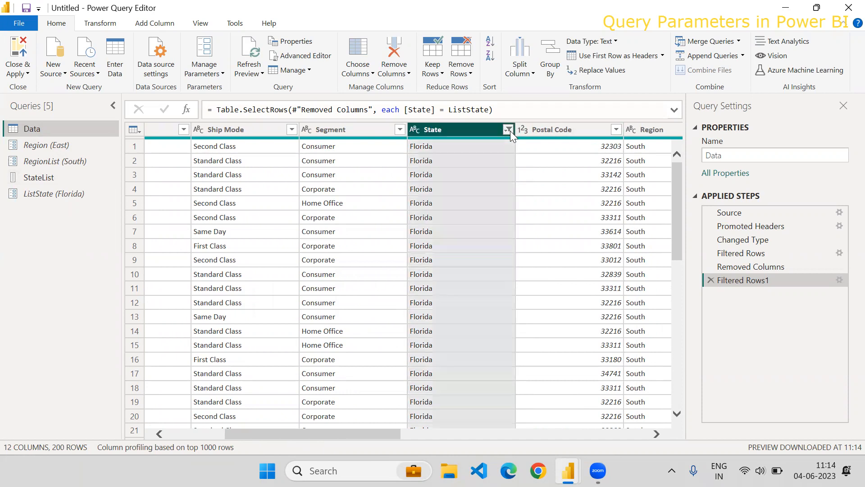
pyautogui.click(485, 342)
# Review the ListState parameter's definition, including the query that supplies its suggested values, and leave it without saving.
pyautogui.click(51, 194)
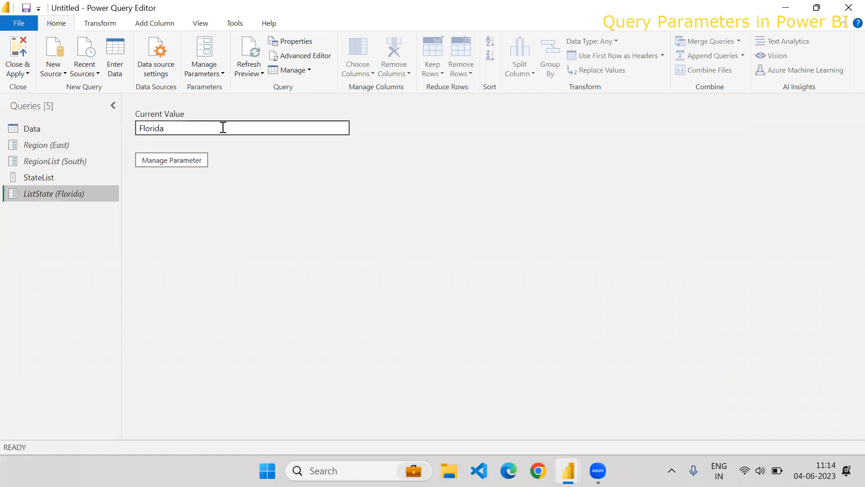
pyautogui.click(177, 155)
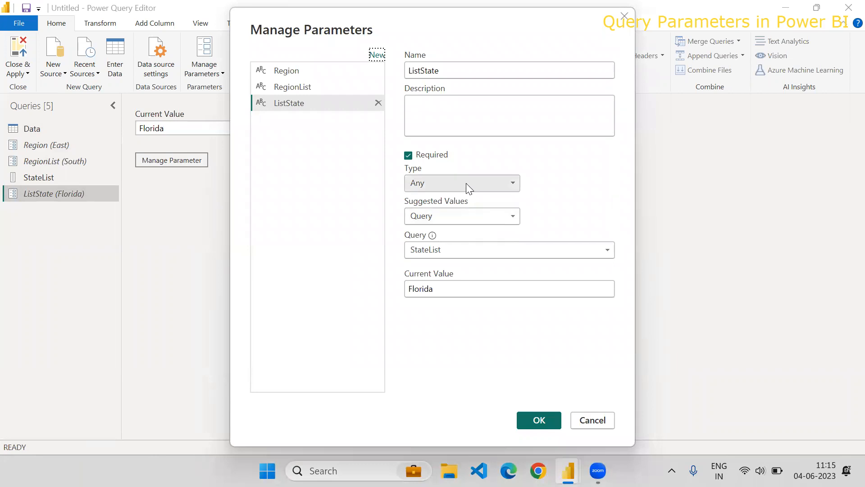
pyautogui.click(461, 244)
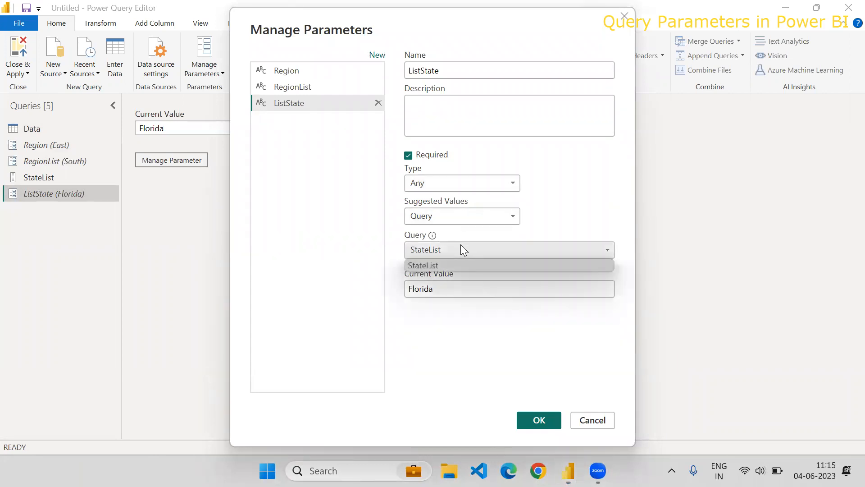
pyautogui.click(460, 263)
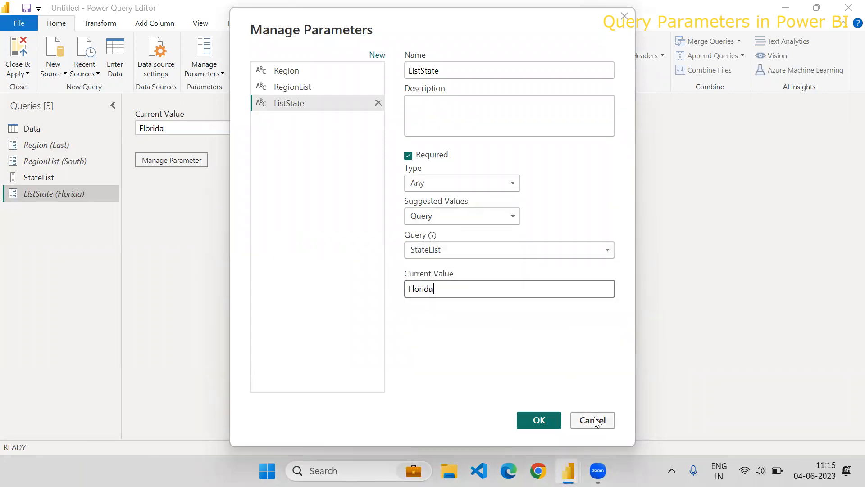
pyautogui.click(596, 419)
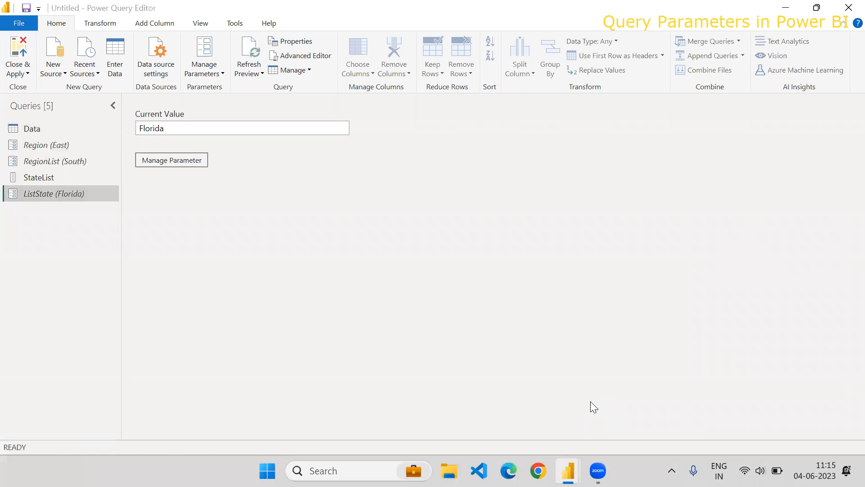
# Look through the parameters and the Data query, and examine StateList's Removed Other Columns and State steps.
pyautogui.click(45, 145)
pyautogui.click(46, 158)
pyautogui.click(32, 130)
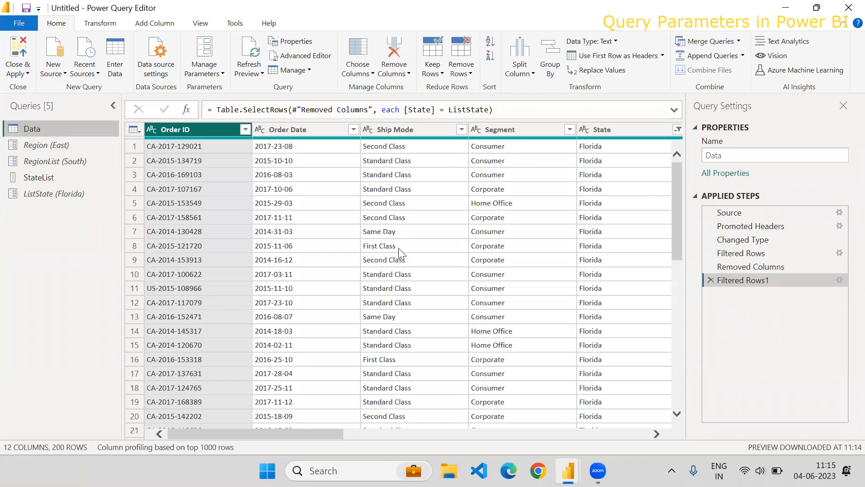
pyautogui.click(71, 195)
pyautogui.click(76, 173)
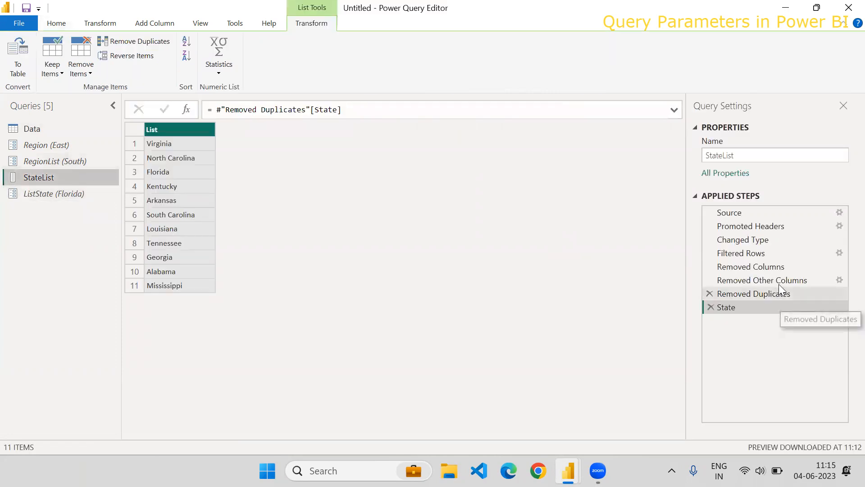
pyautogui.click(811, 282)
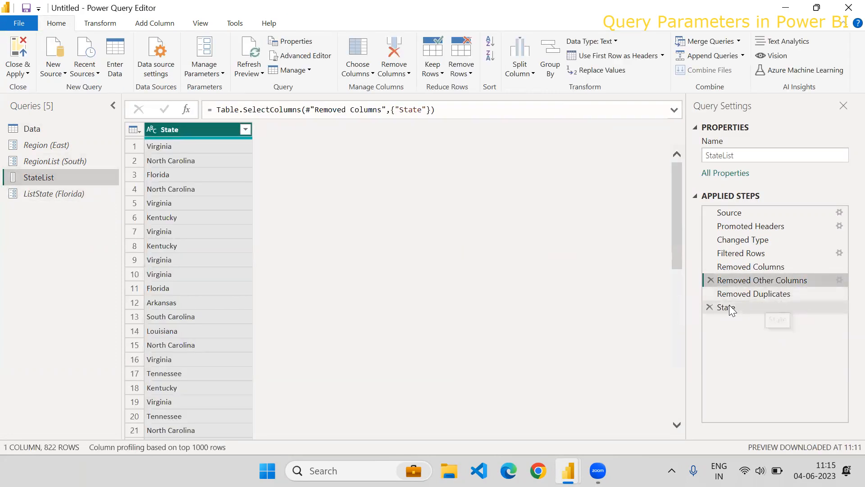
pyautogui.click(741, 307)
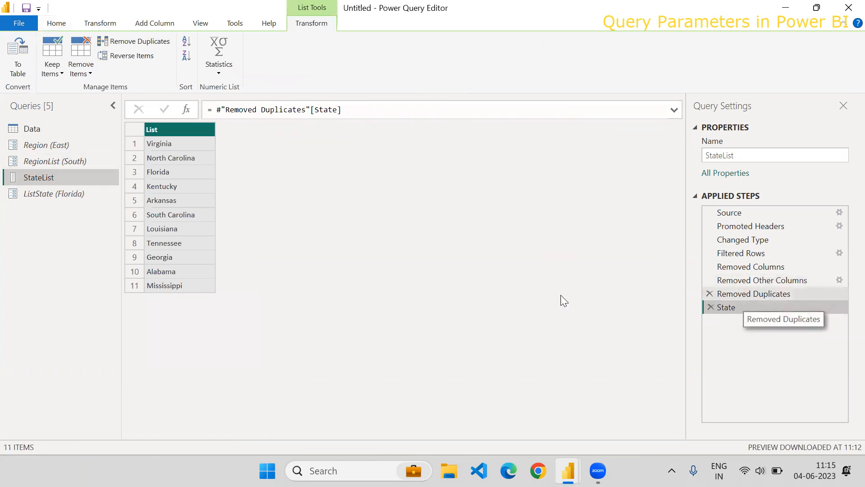
# Examine the parameter and value-type choices in the Data query's Filtered Rows1 condition on State.
pyautogui.click(56, 127)
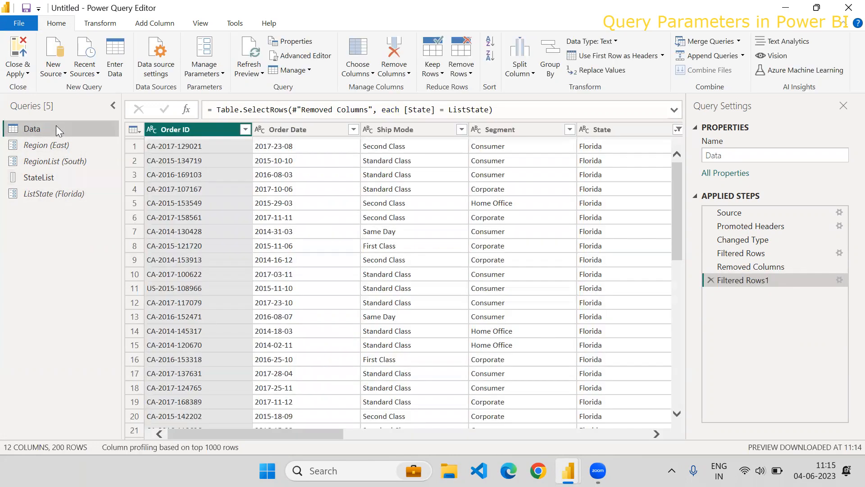
pyautogui.click(839, 279)
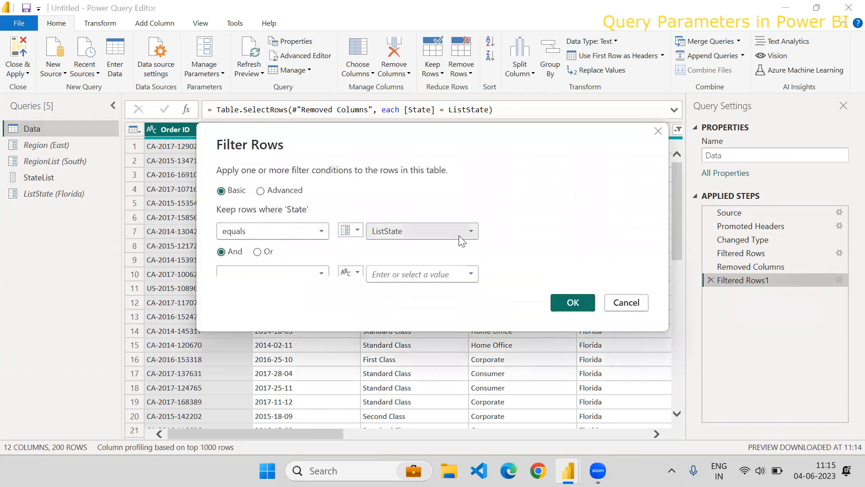
pyautogui.click(460, 235)
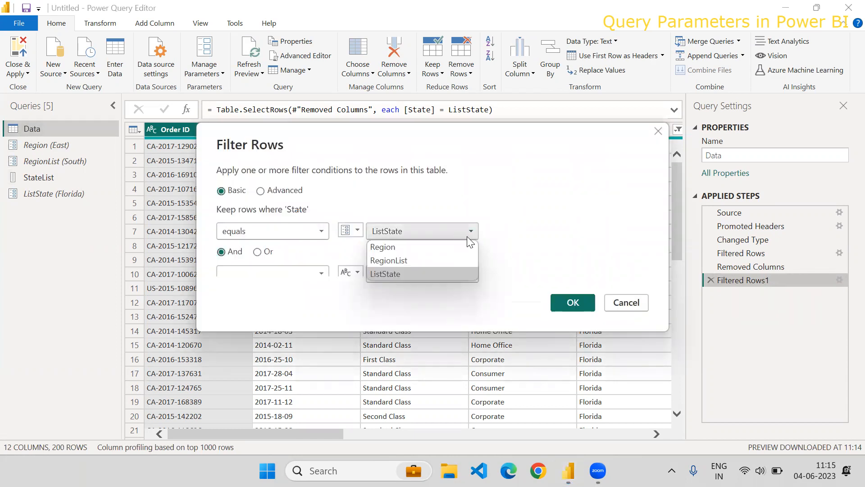
pyautogui.click(346, 231)
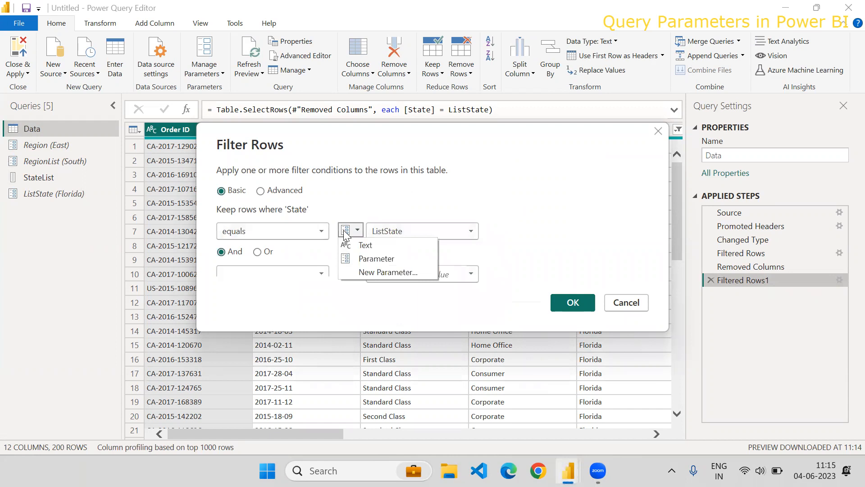
pyautogui.click(537, 230)
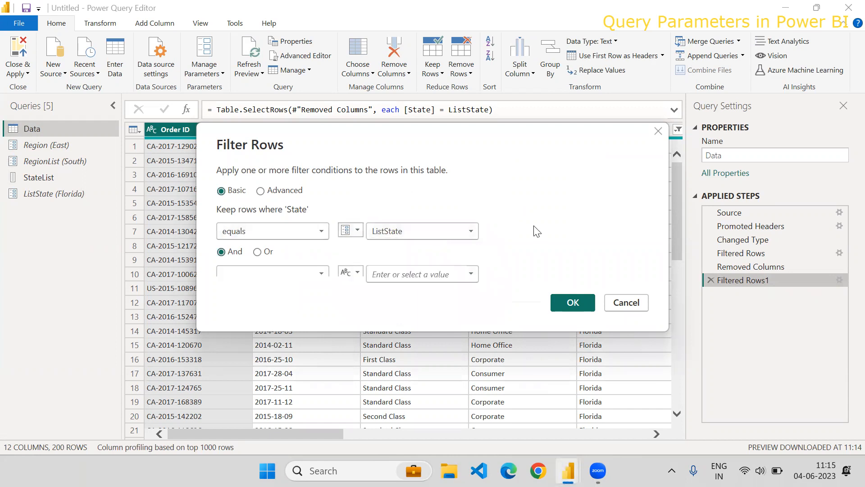
pyautogui.click(565, 302)
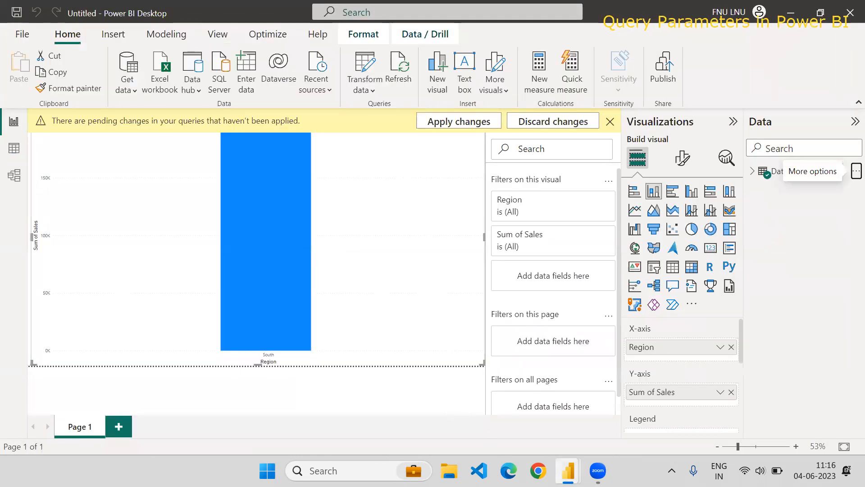
# Return to the Power Query Editor, then close it and apply the pending query changes to the report.
pyautogui.moveTo(568, 470)
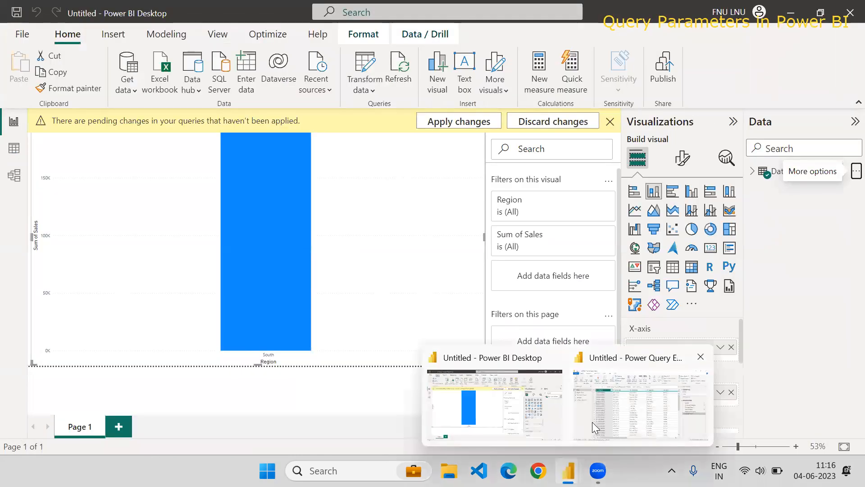
pyautogui.click(656, 396)
pyautogui.click(18, 72)
pyautogui.click(27, 85)
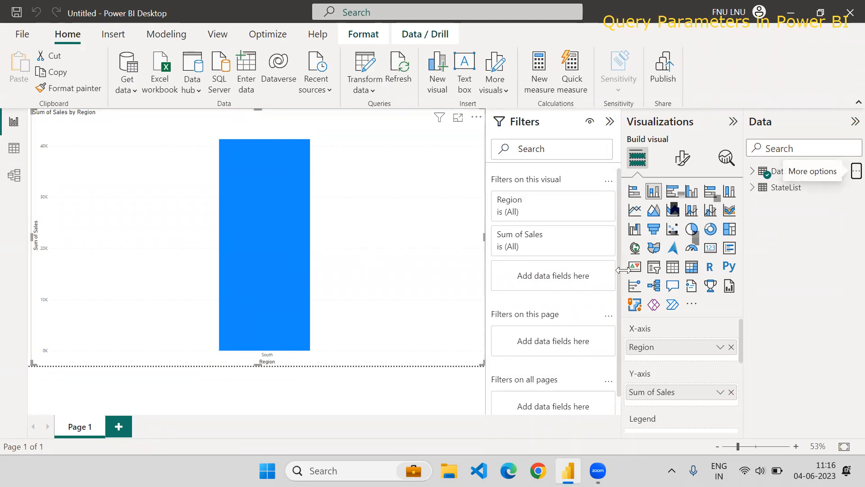
# Examine the fields of the Data and StateList tables that are available to the report.
pyautogui.click(751, 172)
pyautogui.click(752, 172)
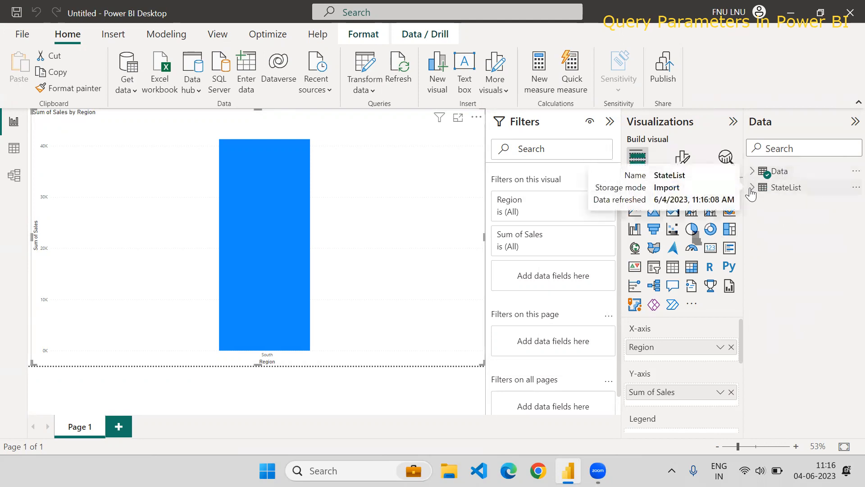
pyautogui.click(751, 189)
pyautogui.click(751, 190)
pyautogui.click(752, 172)
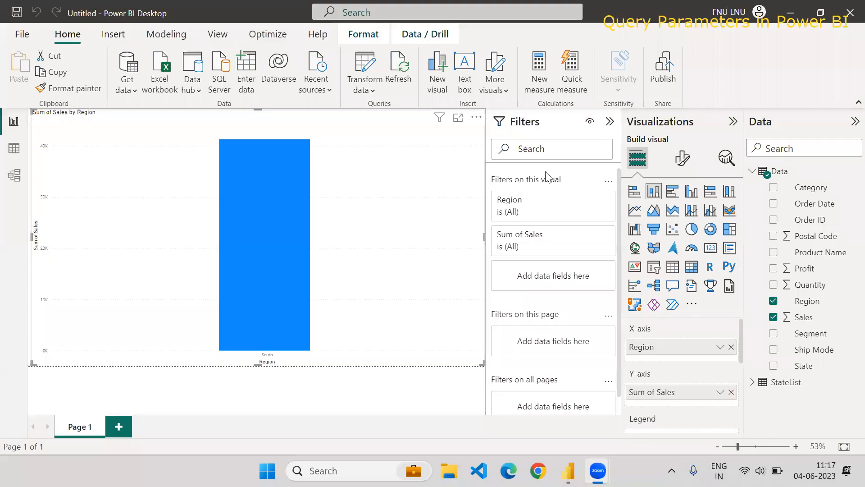
pyautogui.click(364, 170)
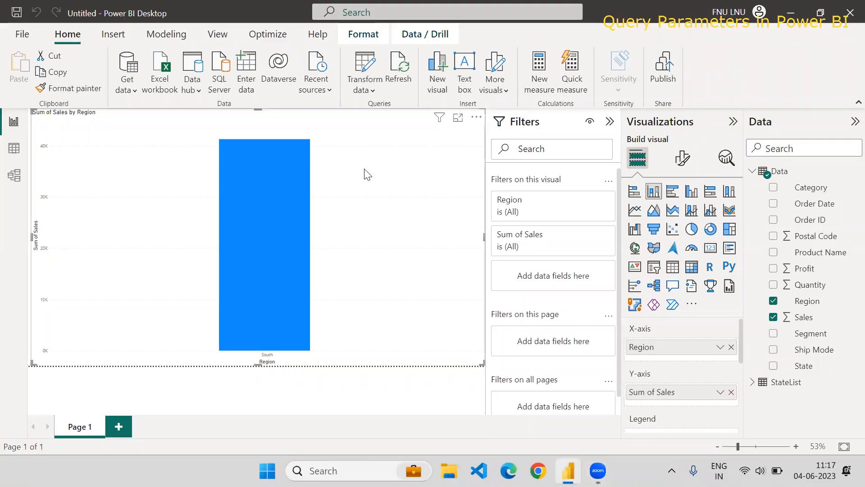
pyautogui.click(752, 171)
pyautogui.click(752, 187)
pyautogui.click(752, 187)
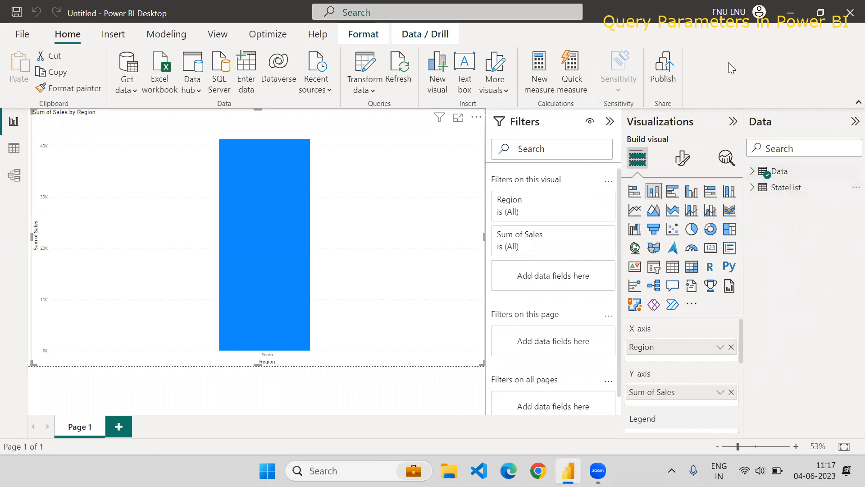
# Reopen the Power Query Editor and start a new query parameter named Bank1.
pyautogui.click(366, 90)
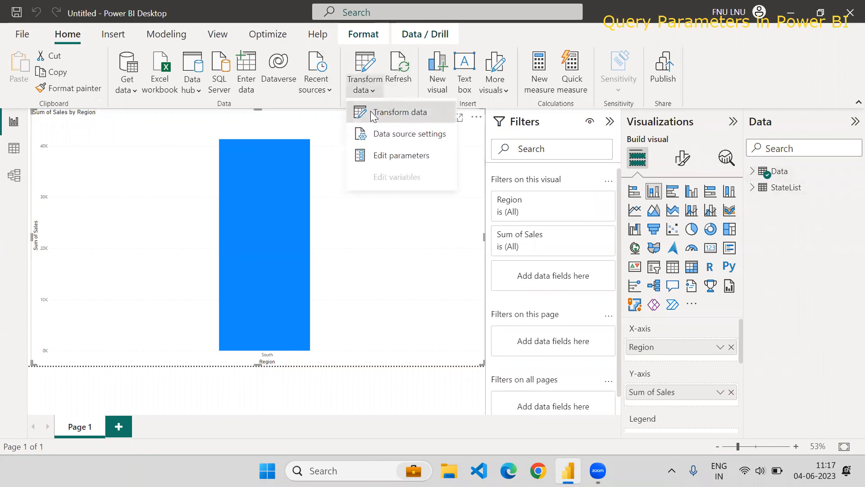
pyautogui.click(370, 112)
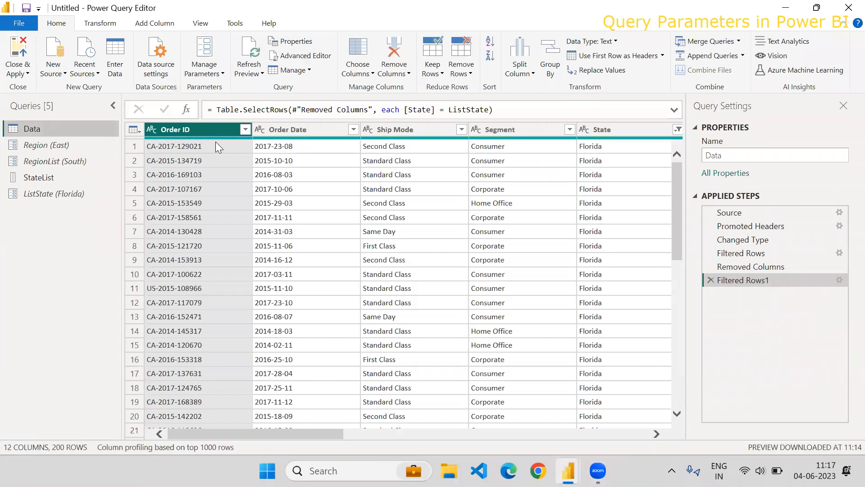
pyautogui.click(205, 75)
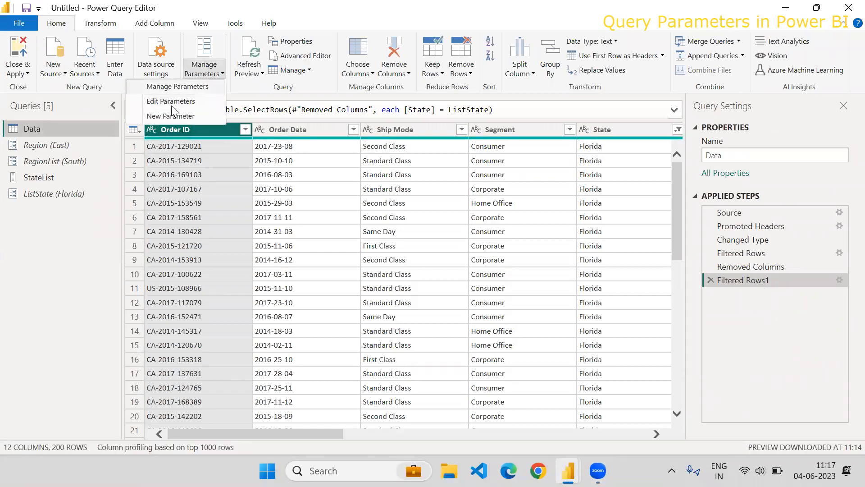
pyautogui.click(202, 160)
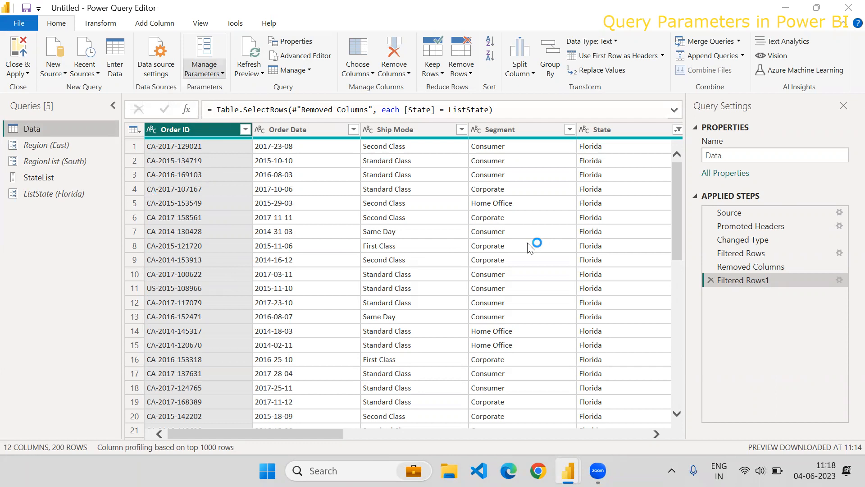
pyautogui.doubleClick(456, 72)
pyautogui.write('Bank')
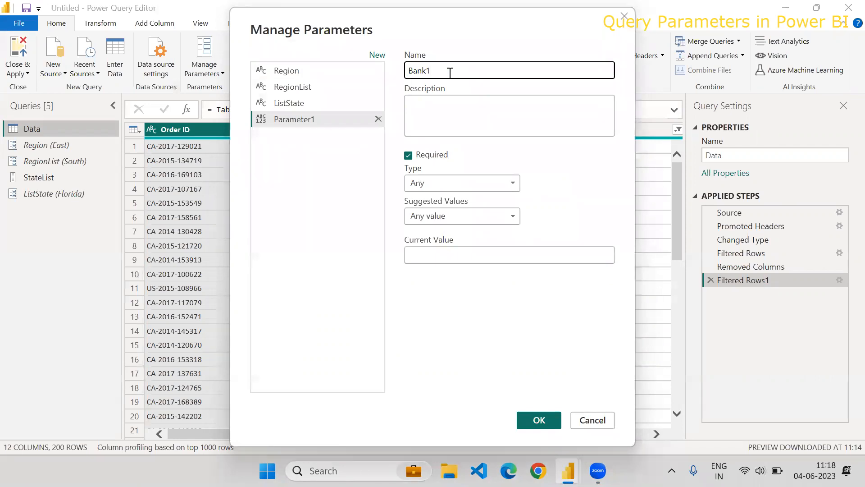
pyautogui.write('1')
pyautogui.click(450, 106)
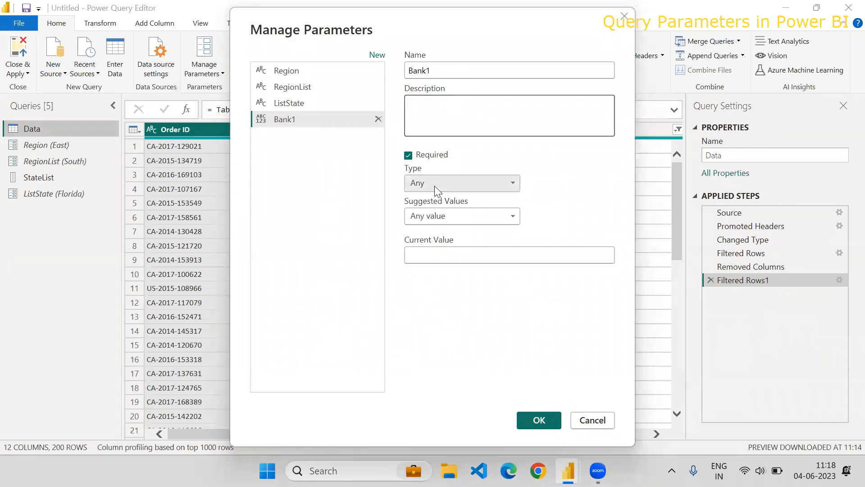
# Switch to File Explorer, open the bank folder inside Downloads and select its full path for copying.
pyautogui.click(426, 253)
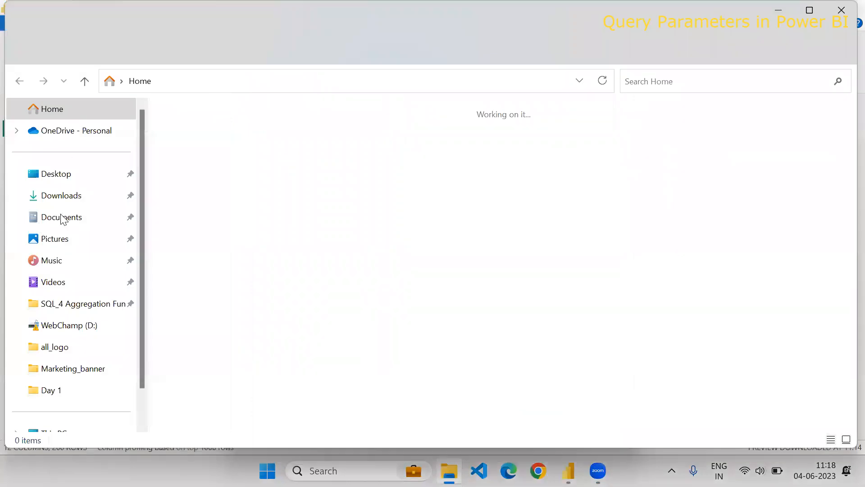
pyautogui.click(63, 197)
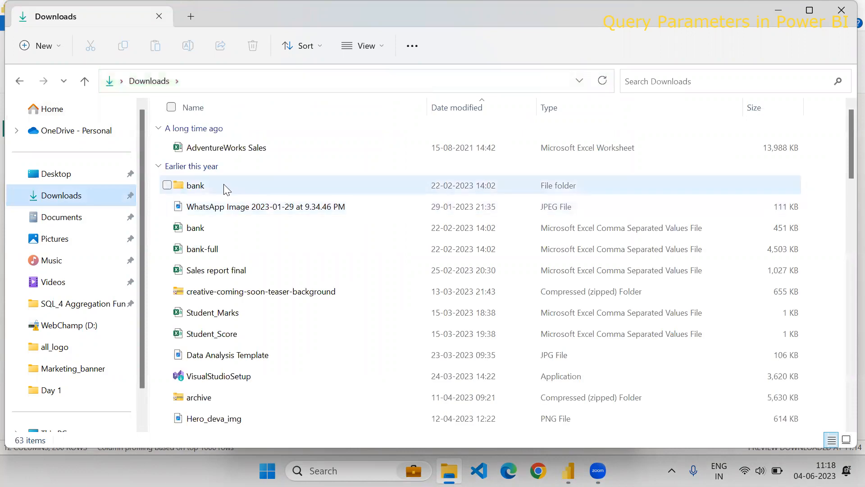
pyautogui.click(215, 251)
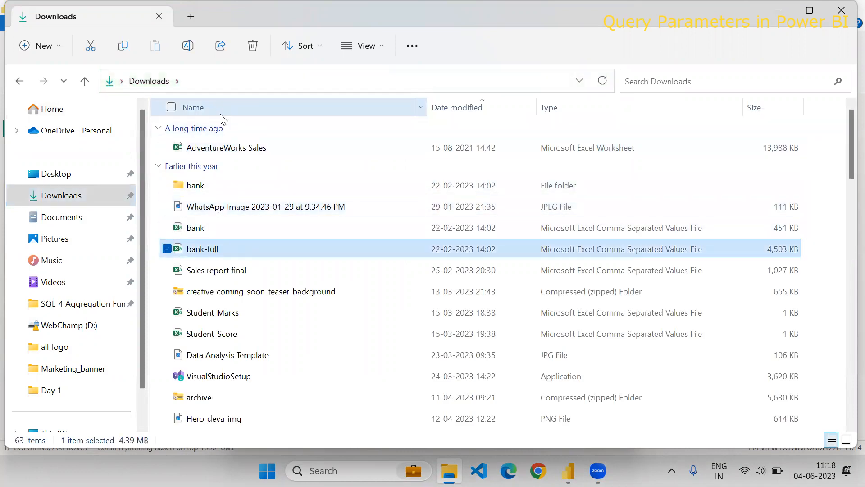
pyautogui.press('F2')
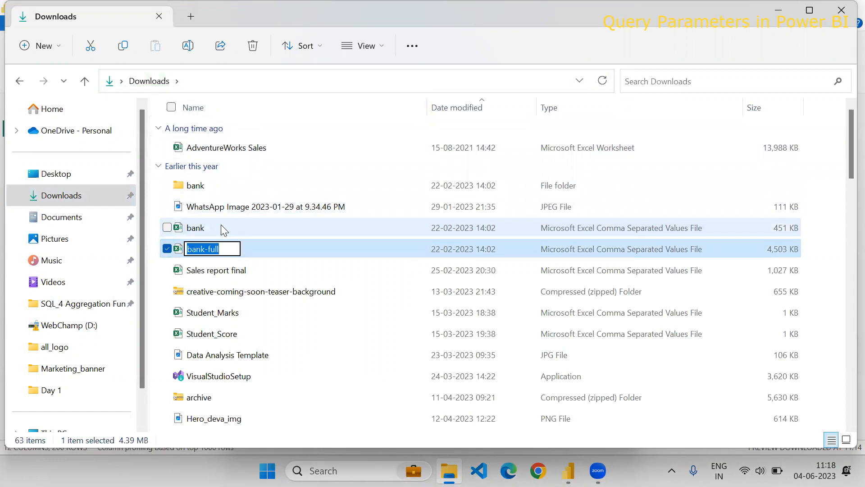
pyautogui.press('Escape')
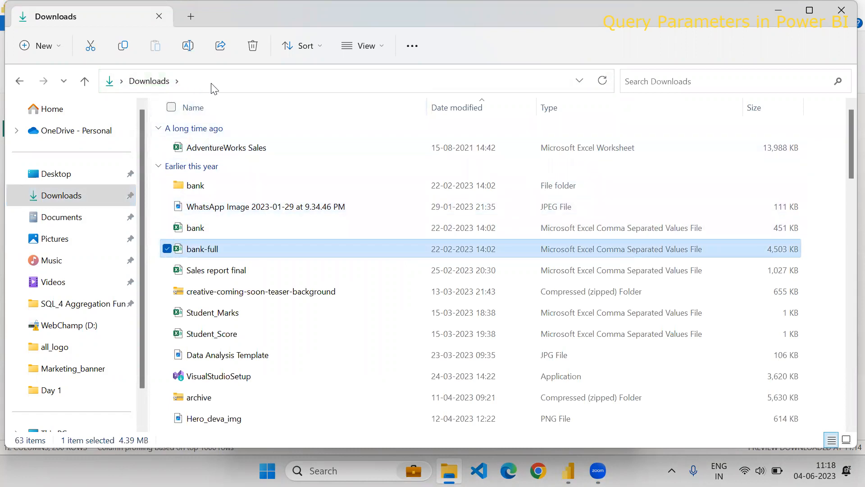
pyautogui.doubleClick(202, 185)
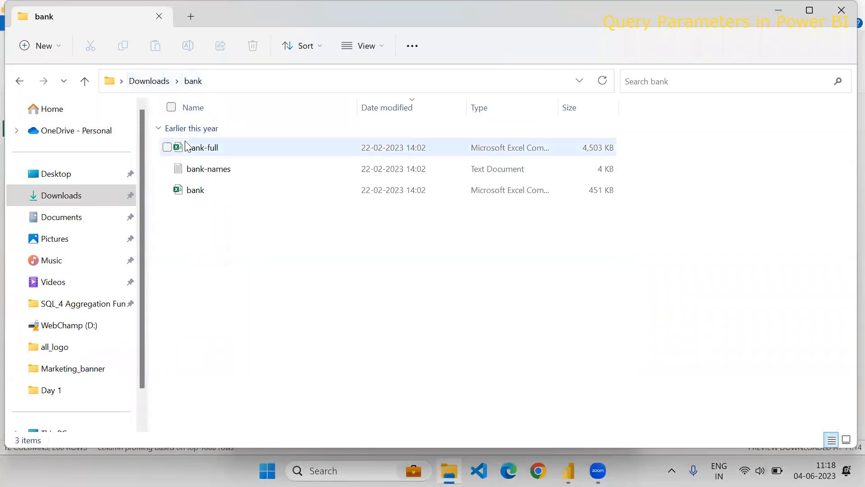
pyautogui.click(240, 83)
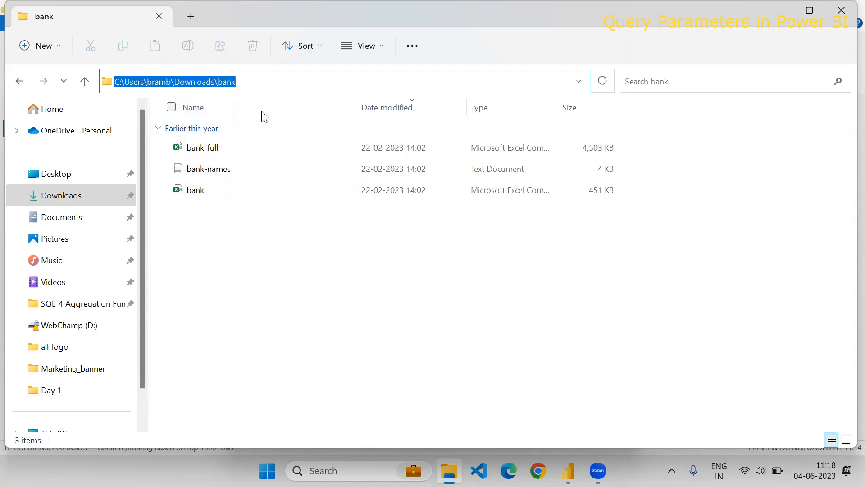
# Return to the Power Query Editor and enter the bank folder's path with a trailing backslash as Bank1's current value.
pyautogui.click(569, 469)
pyautogui.click(645, 423)
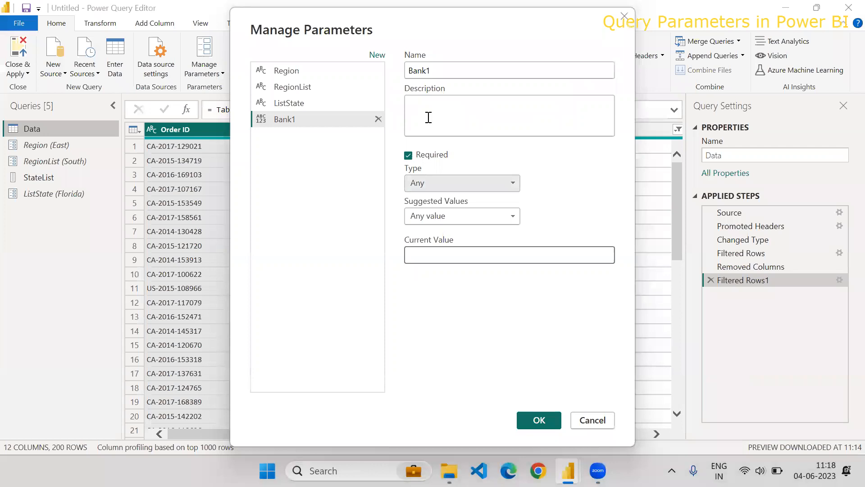
pyautogui.click(442, 70)
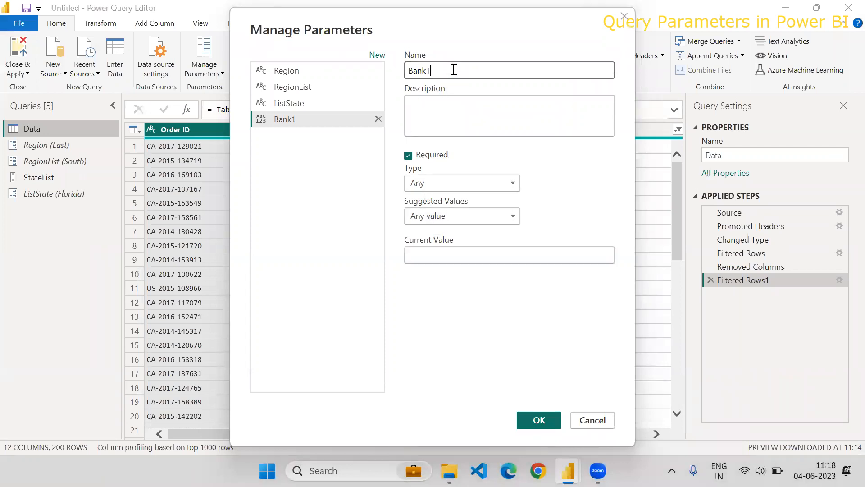
pyautogui.click(441, 255)
pyautogui.write('C:\\Users\\pramb\\Downloads\\bank')
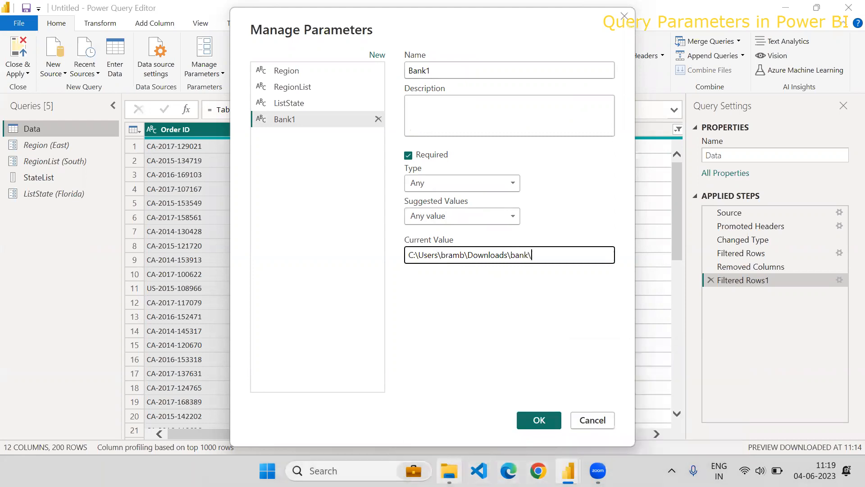
# Copy the bank-full file name from File Explorer, complete Bank1's current value with bank-full.csv, and create the parameter.
pyautogui.click(449, 470)
pyautogui.click(231, 147)
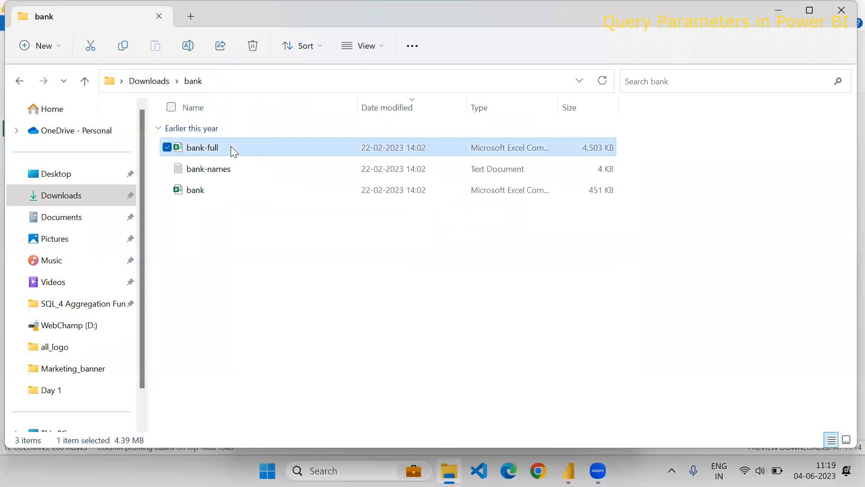
pyautogui.click(232, 148)
pyautogui.hotkey('ctrl', 'c')
pyautogui.press('Return')
pyautogui.click(568, 466)
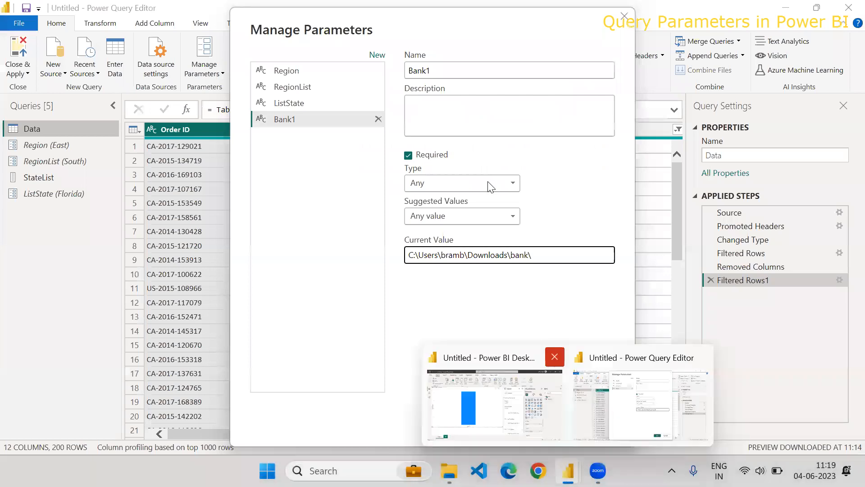
pyautogui.hotkey('ctrl', 'v')
pyautogui.hotkey('ctrl', 'v')
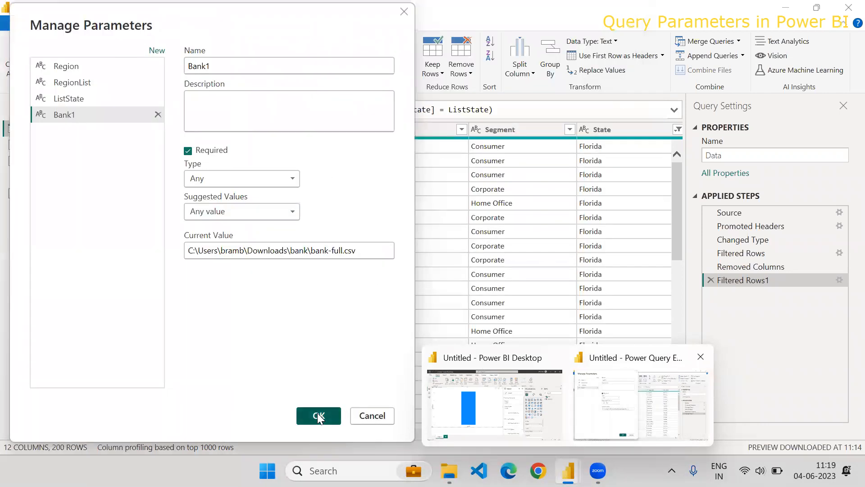
pyautogui.click(318, 414)
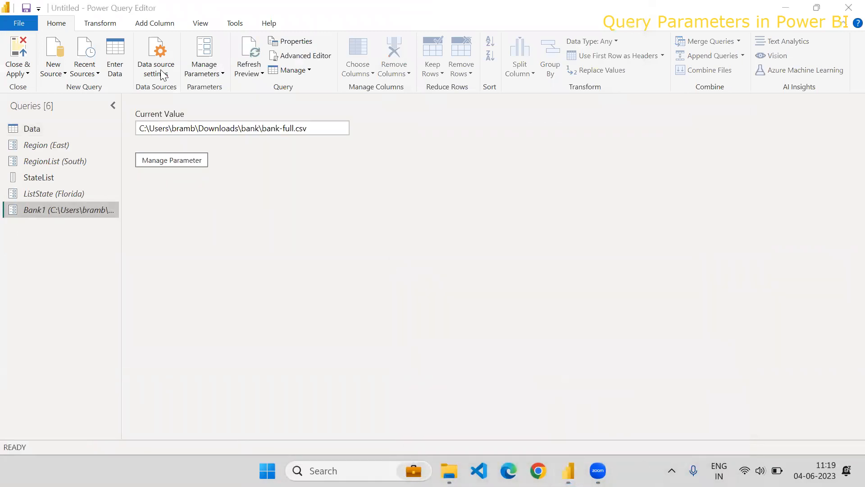
# Start another new query parameter and name it Bank2.
pyautogui.click(214, 75)
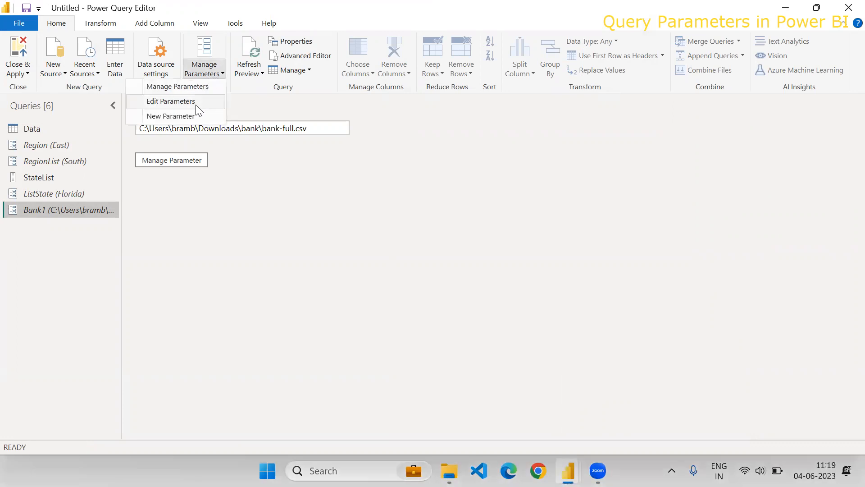
pyautogui.click(172, 115)
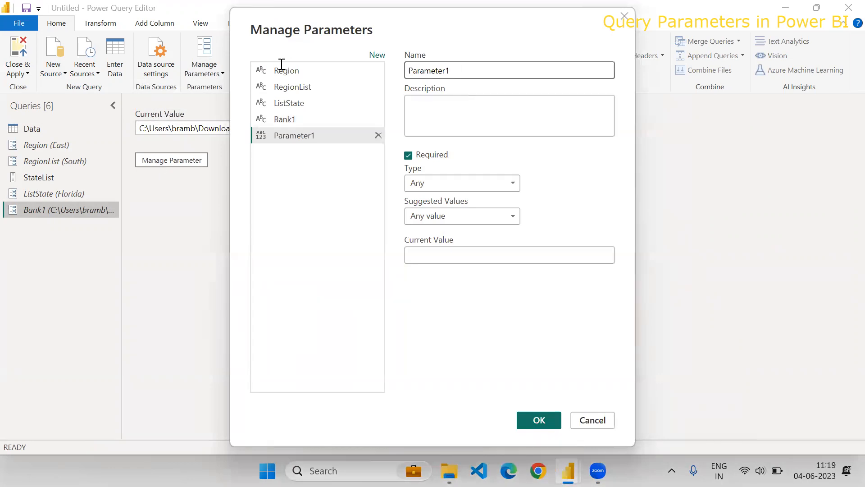
pyautogui.doubleClick(458, 71)
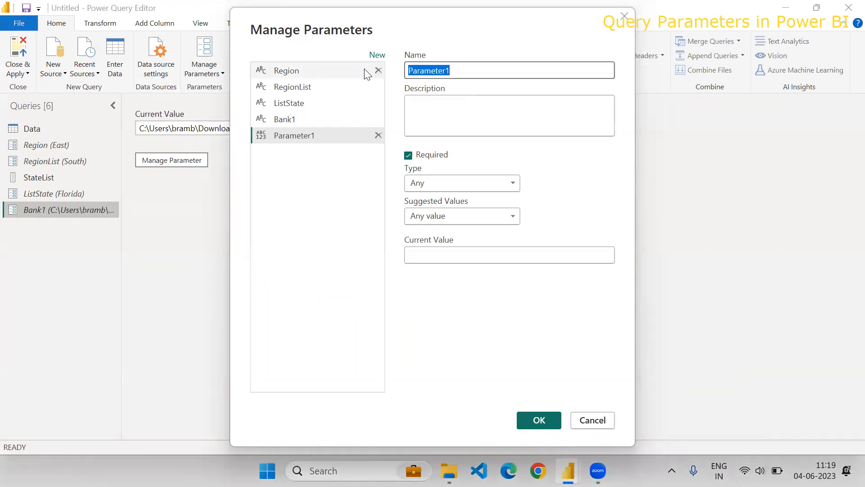
pyautogui.write('Bank2')
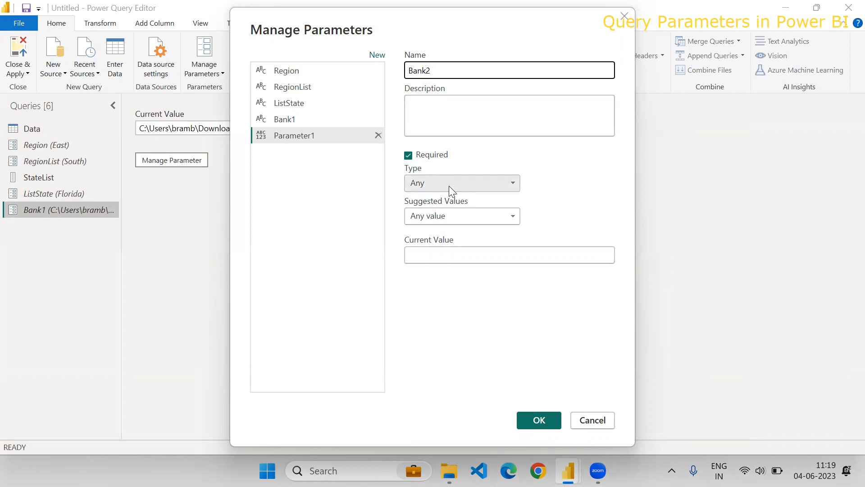
pyautogui.click(435, 252)
pyautogui.hotkey('ctrl', 'v')
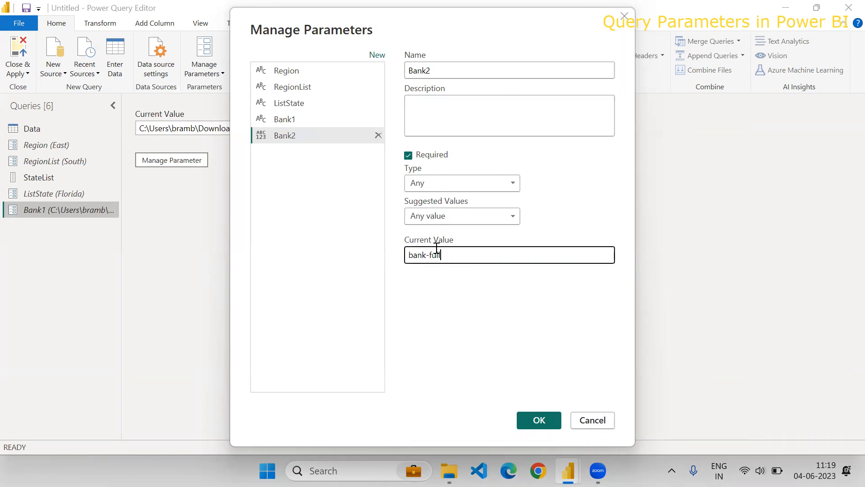
pyautogui.moveTo(450, 253); pyautogui.dragTo(280, 261)
pyautogui.press('BackSpace')
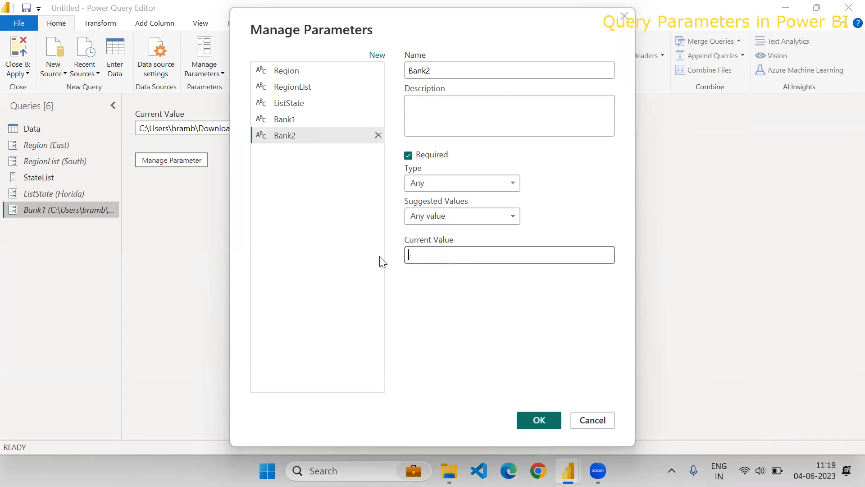
# Copy the bank folder's path from File Explorer into Bank2's current value and shorten it to the Downloads folder.
pyautogui.click(449, 471)
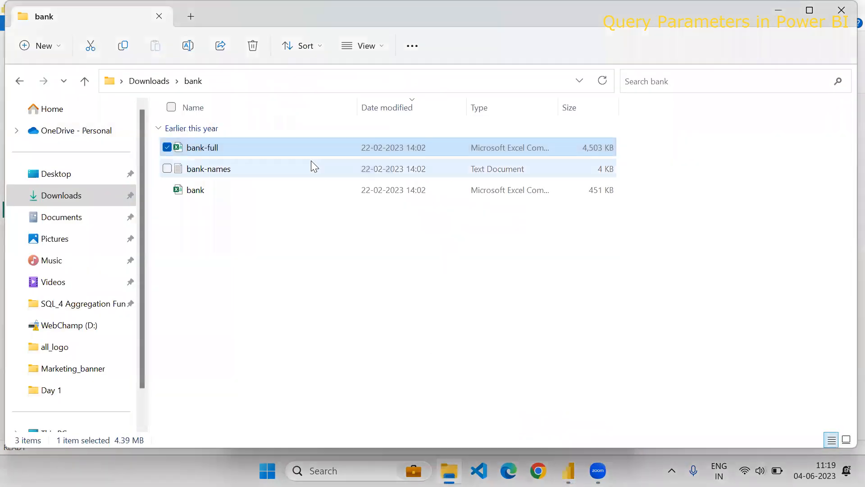
pyautogui.click(260, 81)
pyautogui.hotkey('ctrl', 'c')
pyautogui.hotkey('alt', 'Tab')
pyautogui.click(433, 254)
pyautogui.hotkey('ctrl', 'v')
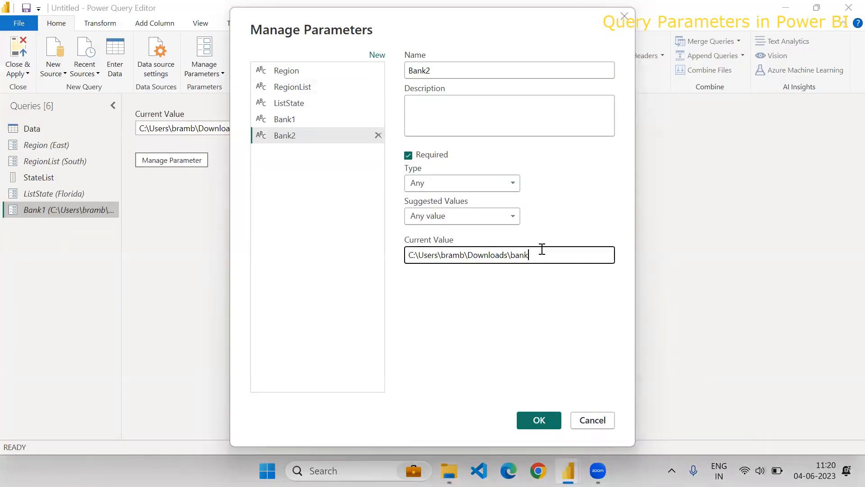
pyautogui.moveTo(542, 254); pyautogui.dragTo(508, 254)
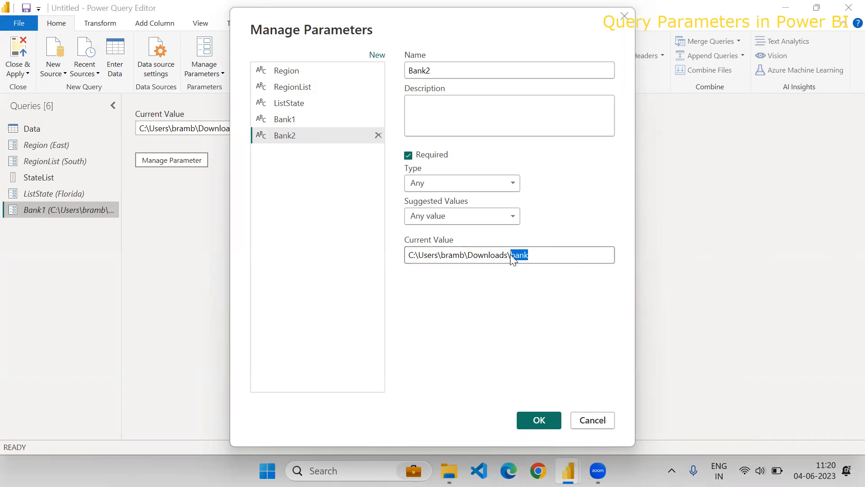
pyautogui.press('BackSpace')
# Append the file name bank-full.csv to Bank2's Downloads path and create the parameter.
pyautogui.hotkey('alt', 'Tab')
pyautogui.hotkey('alt', 'Tab')
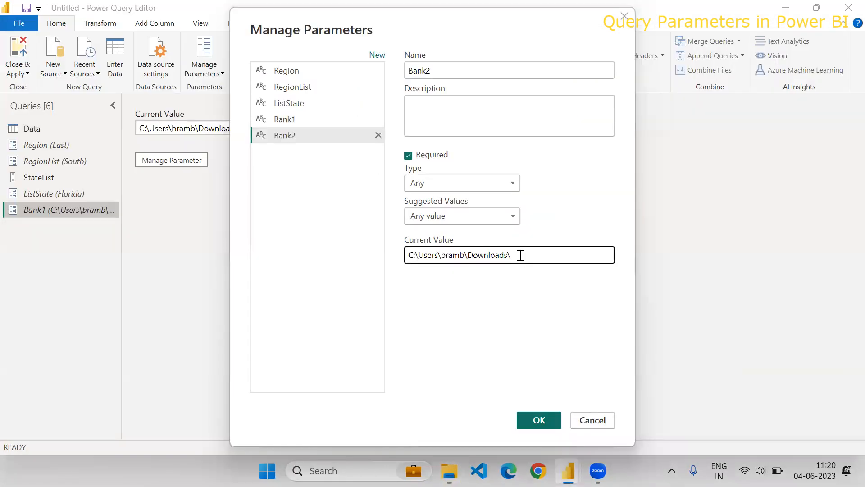
pyautogui.hotkey('alt', 'Tab')
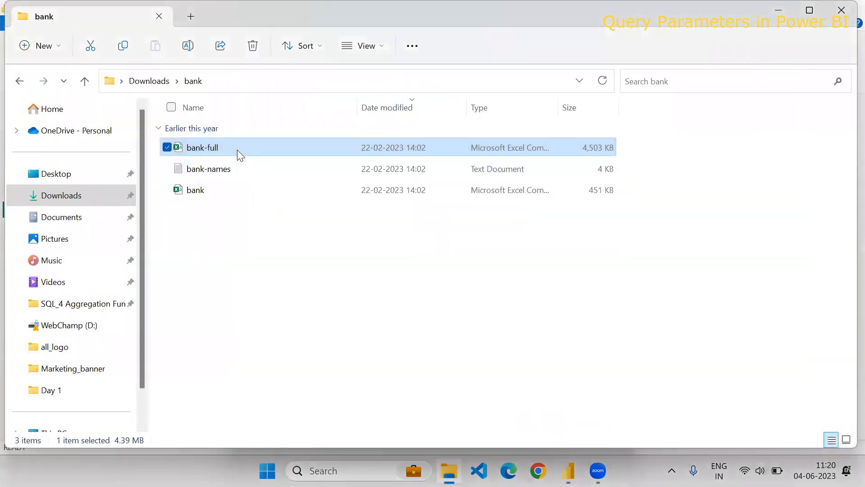
pyautogui.press('F2')
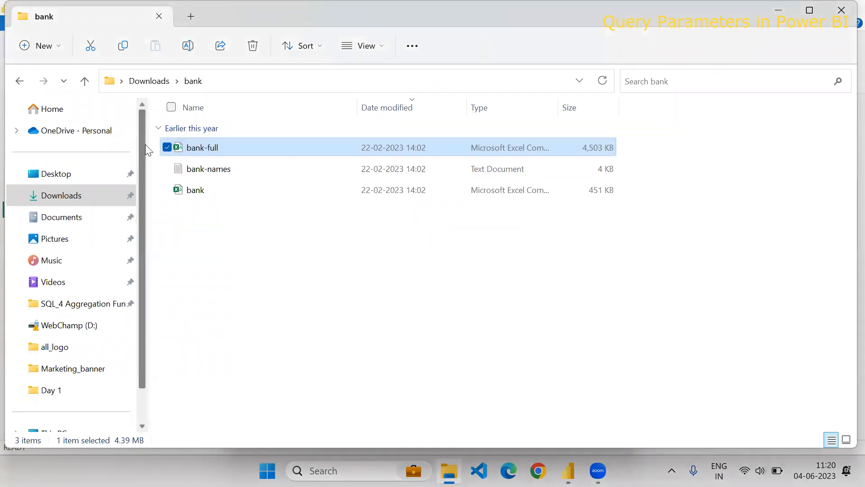
pyautogui.hotkey('alt', 'Tab')
pyautogui.hotkey('ctrl', 'v')
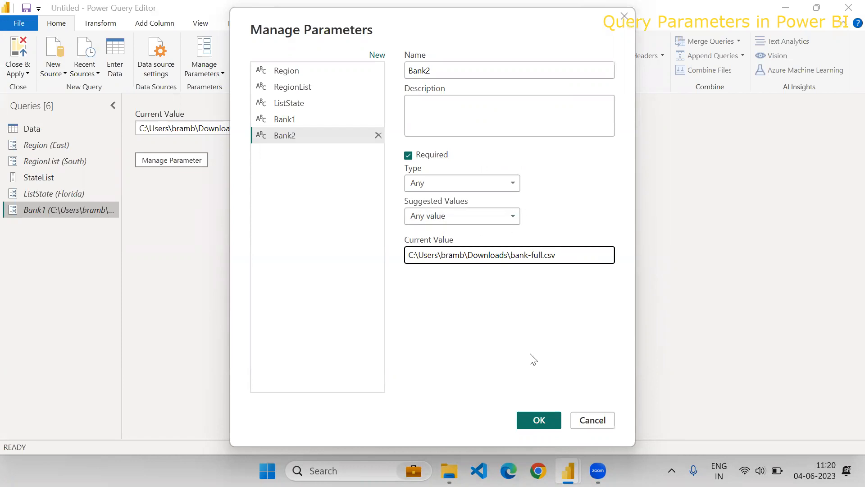
pyautogui.click(537, 419)
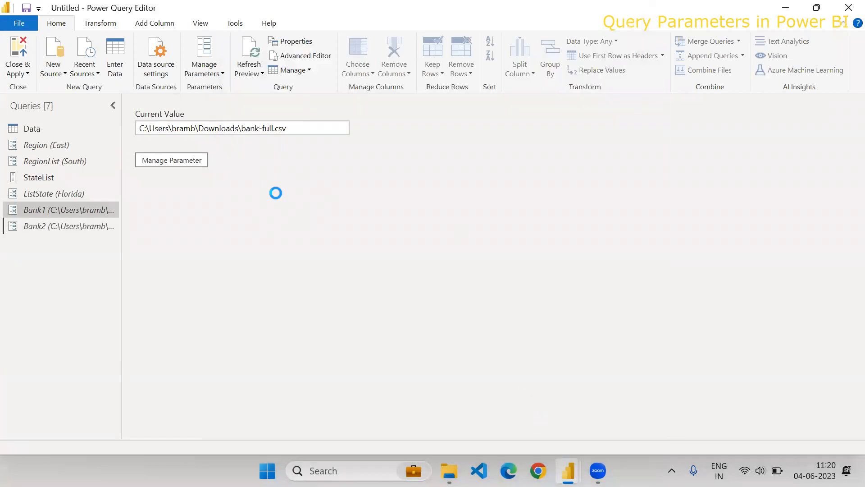
# Compare the file paths stored in the Bank1 and Bank2 parameters.
pyautogui.click(66, 206)
pyautogui.click(48, 224)
pyautogui.click(53, 216)
pyautogui.click(48, 229)
pyautogui.click(56, 208)
# Import bank-full.csv from Downloads as a new Text/CSV query, keeping the Semicolon delimiter.
pyautogui.click(53, 69)
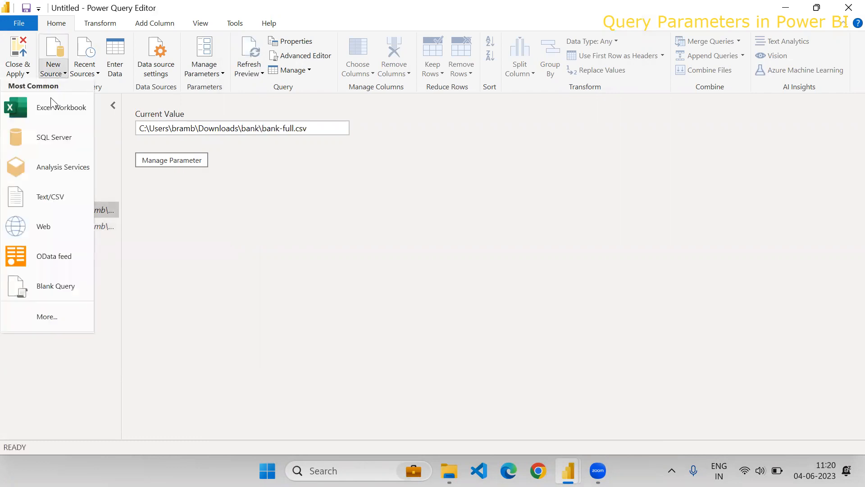
pyautogui.click(50, 198)
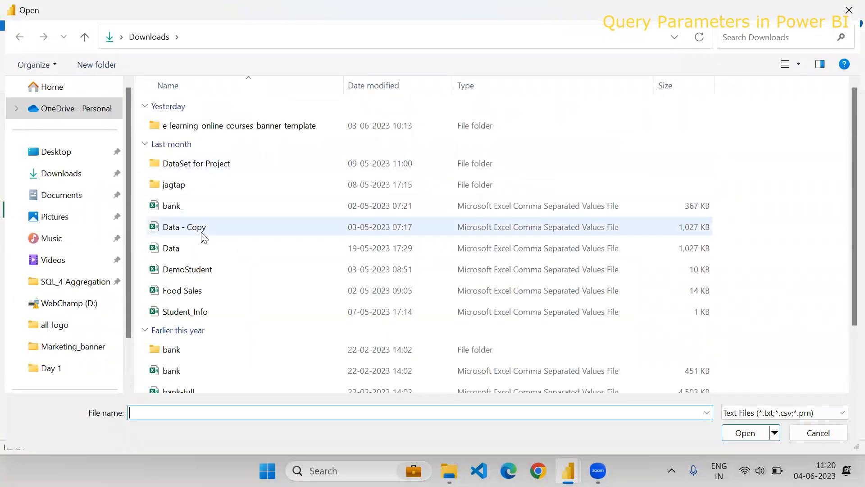
pyautogui.click(197, 295)
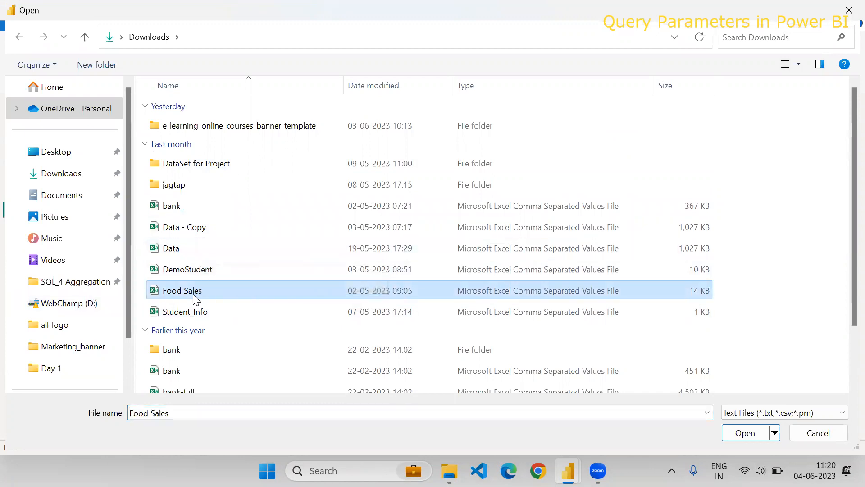
pyautogui.click(186, 207)
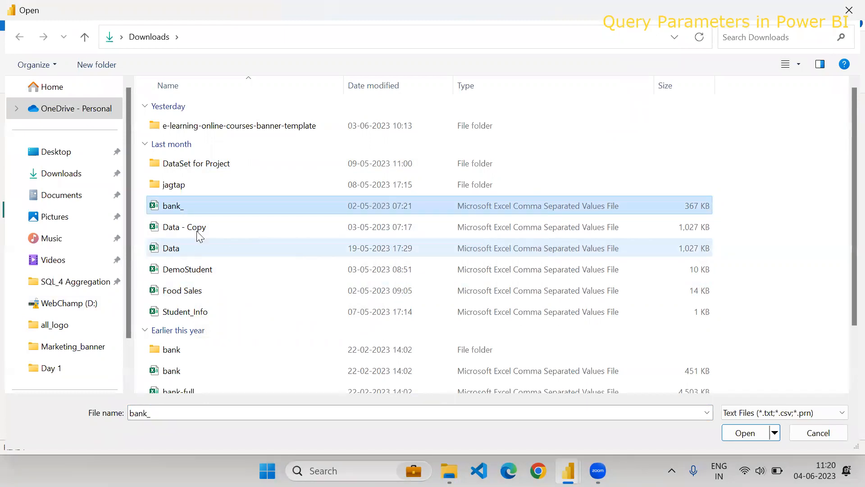
pyautogui.click(192, 390)
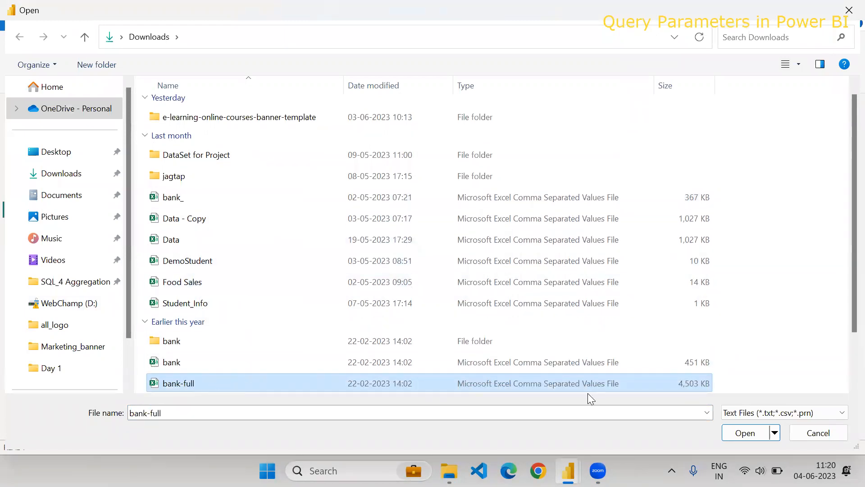
pyautogui.click(739, 432)
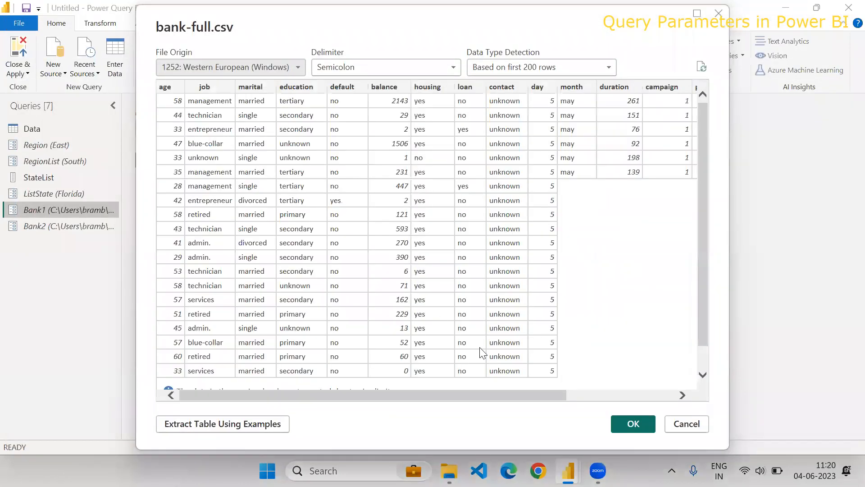
pyautogui.click(633, 421)
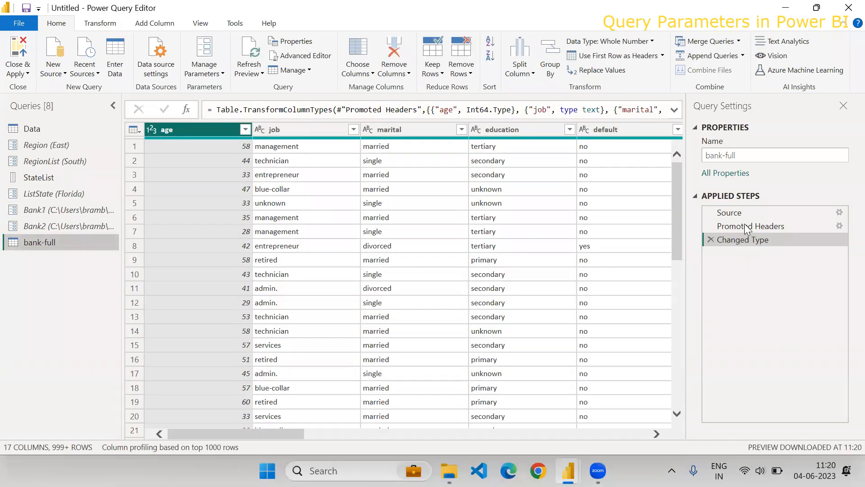
# Edit the bank-full query's Source step so its file path uses the Bank1 parameter instead of the fixed text path.
pyautogui.click(746, 227)
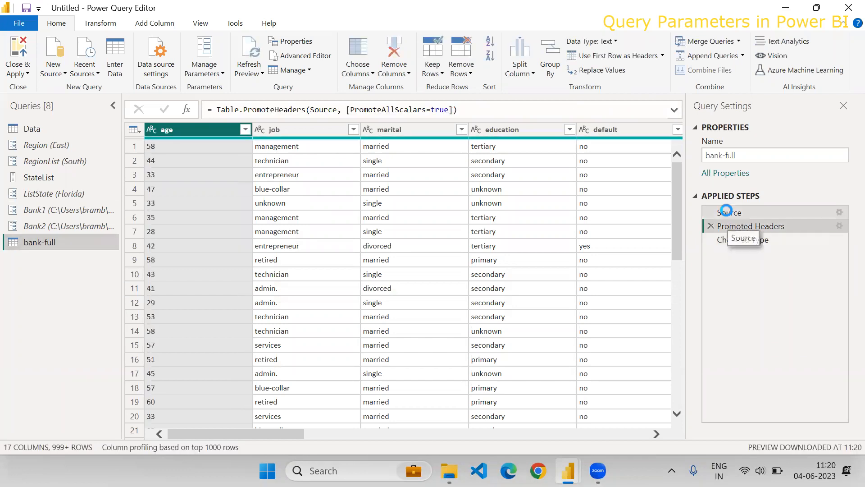
pyautogui.click(727, 214)
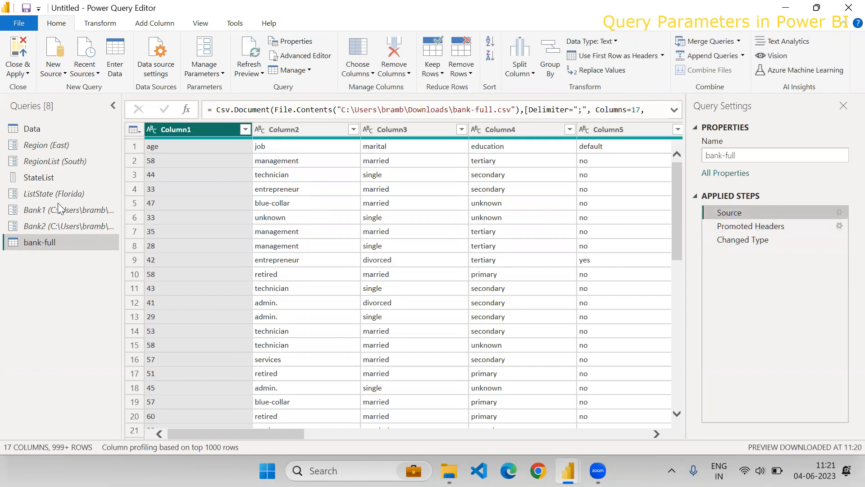
pyautogui.click(839, 212)
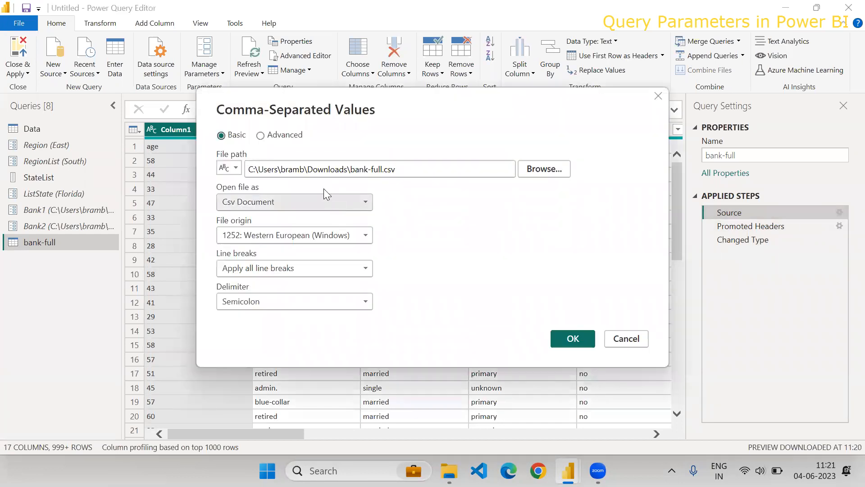
pyautogui.click(236, 169)
pyautogui.click(237, 197)
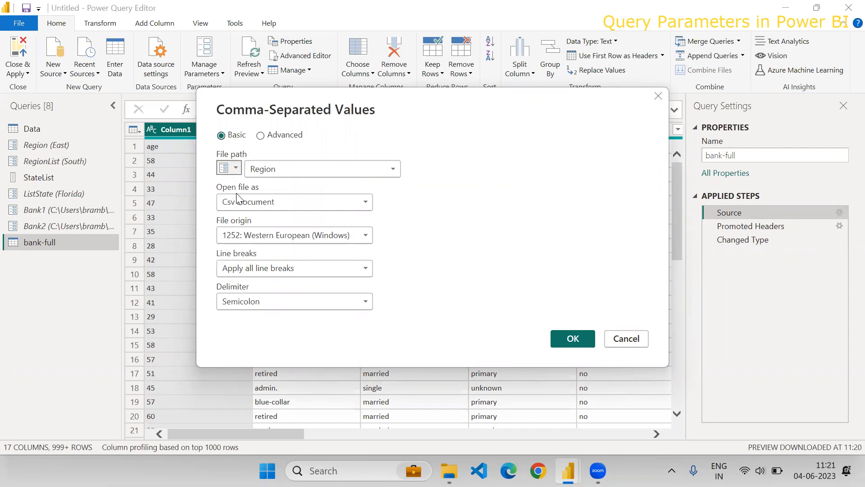
pyautogui.click(394, 168)
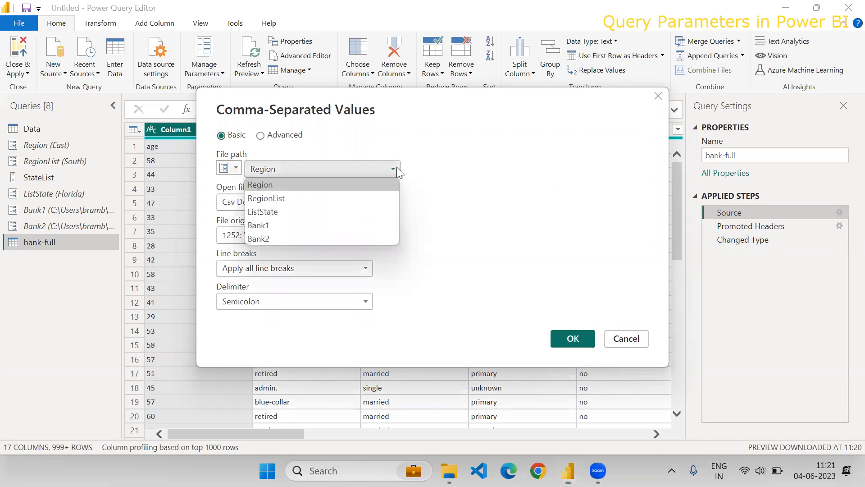
pyautogui.click(281, 225)
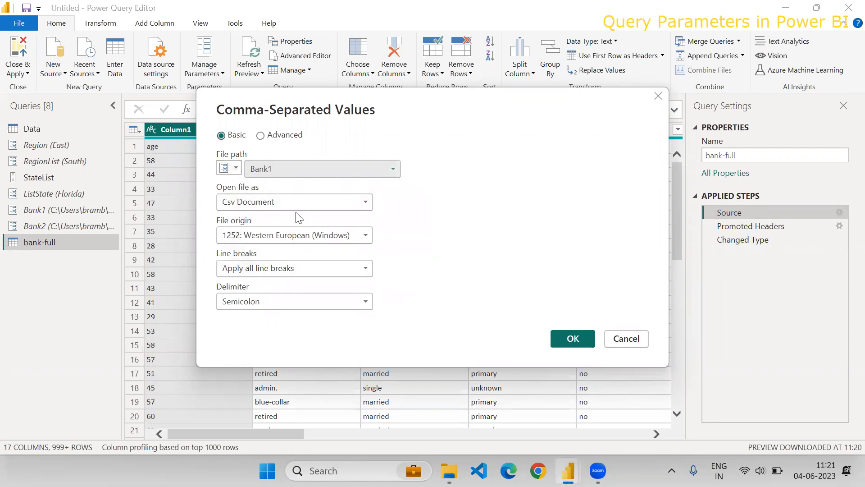
pyautogui.click(569, 340)
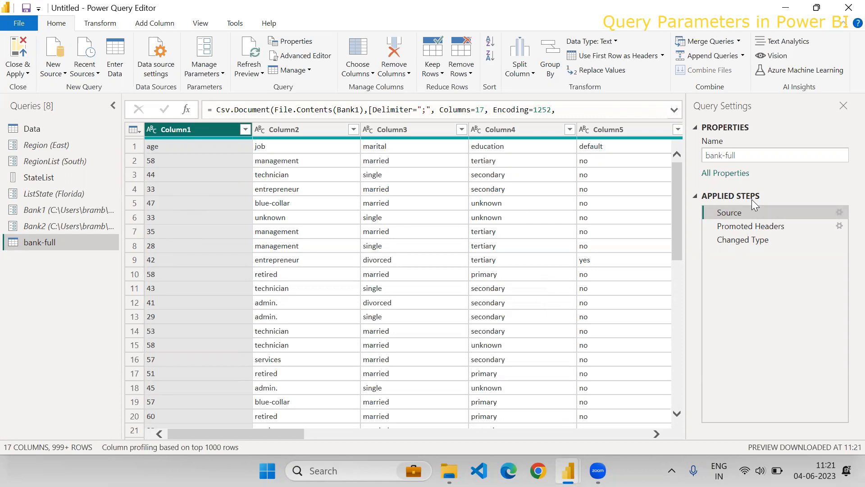
# Switch the bank-full Source step's file path to the Bank2 parameter and review the query's applied steps.
pyautogui.click(839, 213)
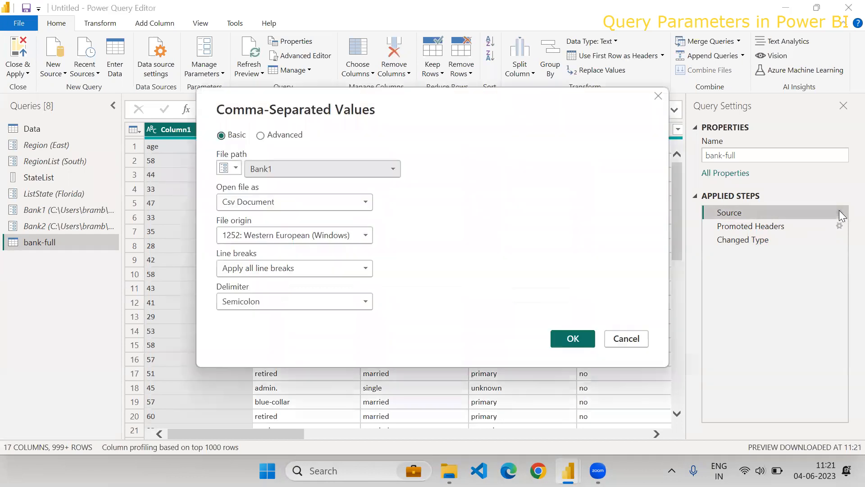
pyautogui.click(330, 170)
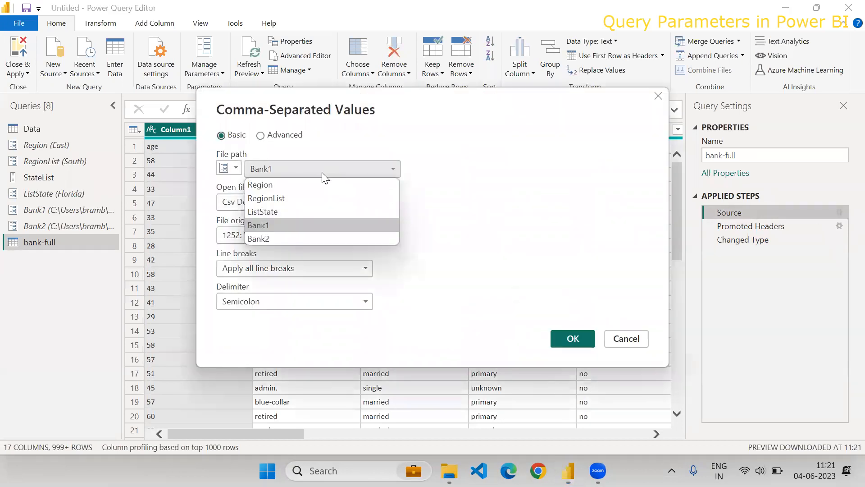
pyautogui.click(268, 235)
pyautogui.click(562, 339)
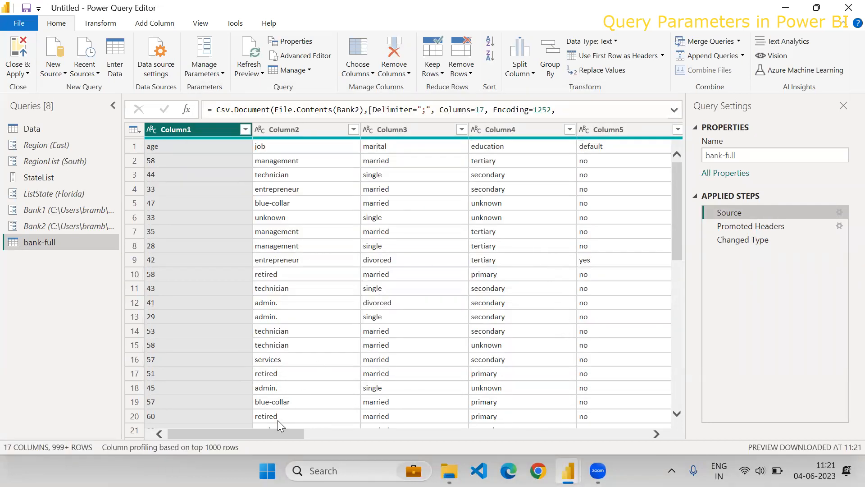
pyautogui.moveTo(271, 436); pyautogui.dragTo(3, 430)
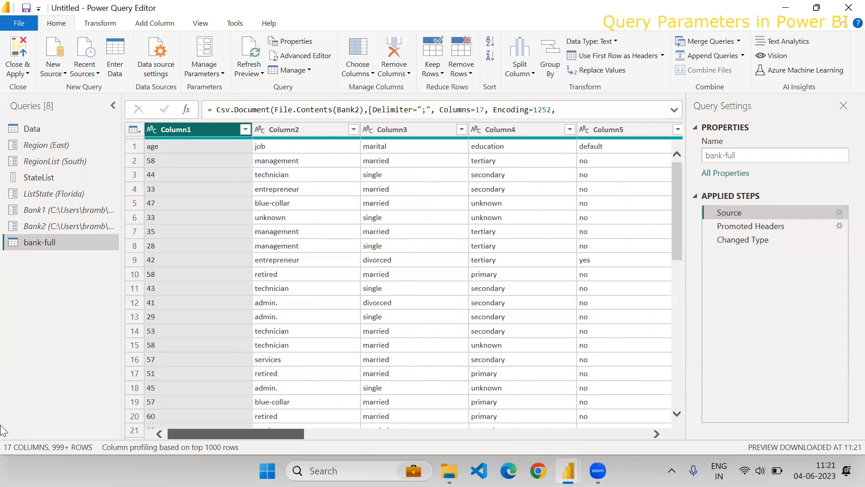
pyautogui.click(728, 227)
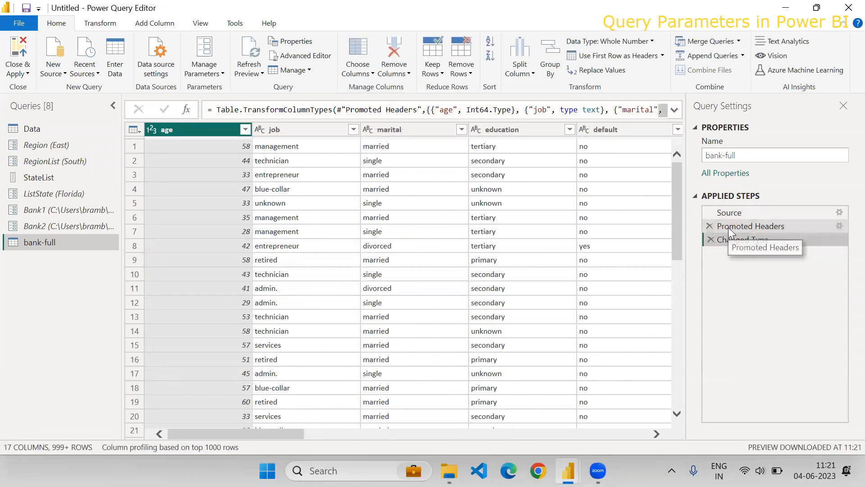
pyautogui.click(729, 214)
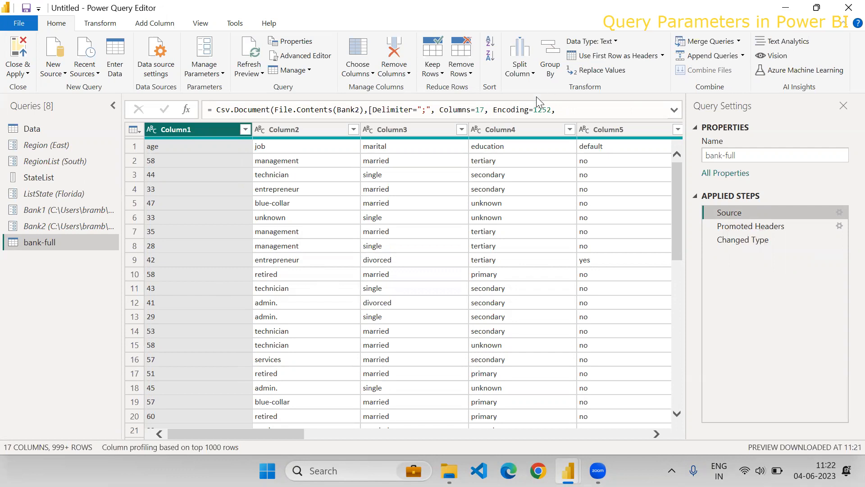
# Close the query editor with the changes applied to the report and minimize the Power BI window.
pyautogui.click(6, 73)
pyautogui.click(21, 85)
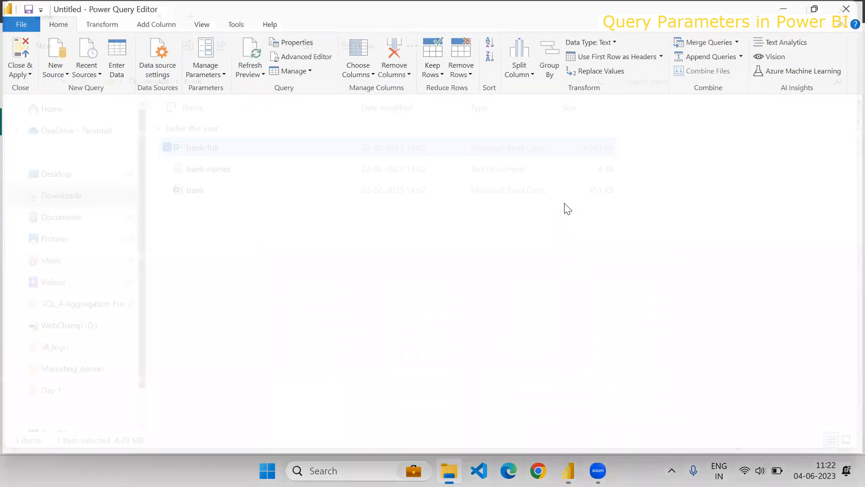
pyautogui.click(789, 15)
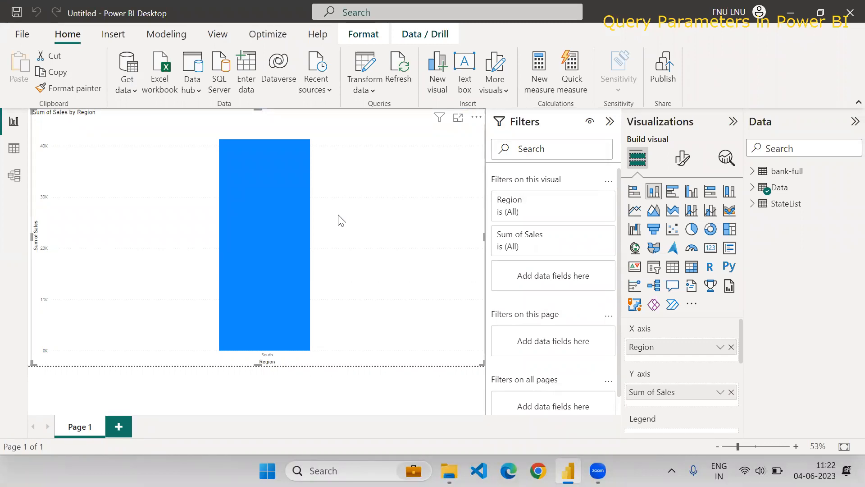
pyautogui.click(791, 12)
pyautogui.click(781, 7)
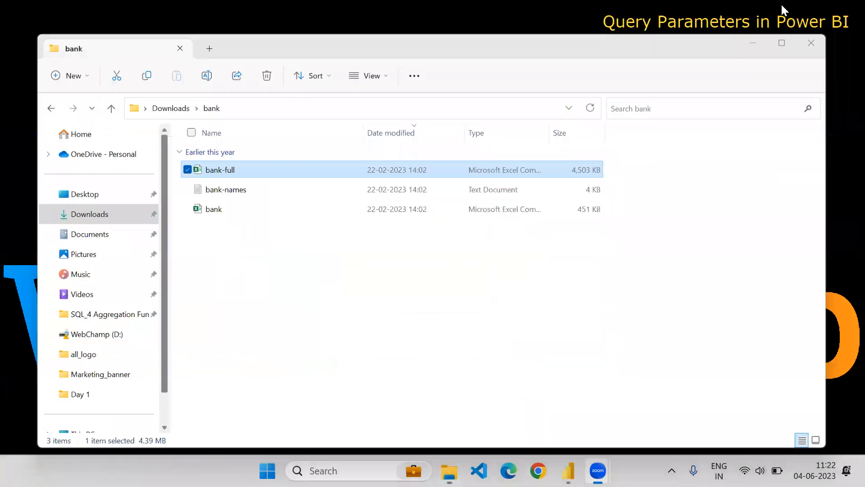